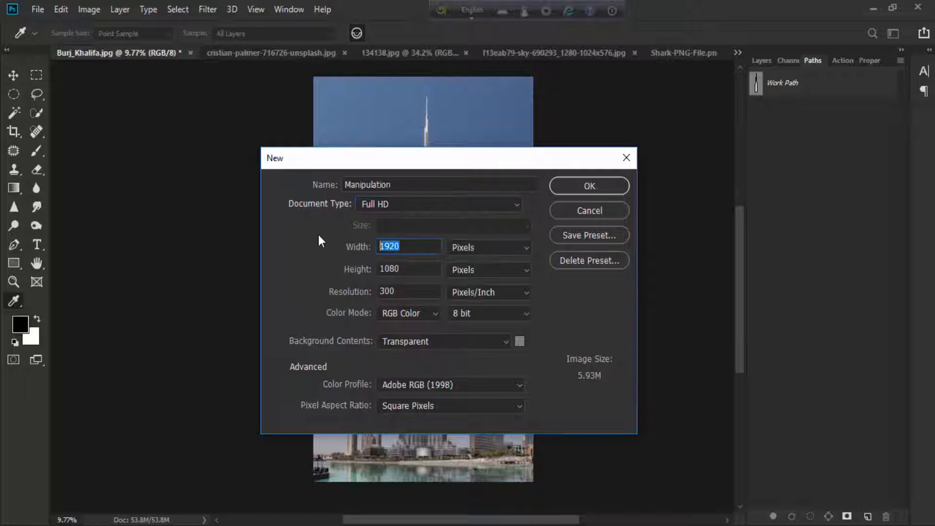
Create the Manipulation document with a width of 1280 pixels and a height of 720 pixels.
type("1280")
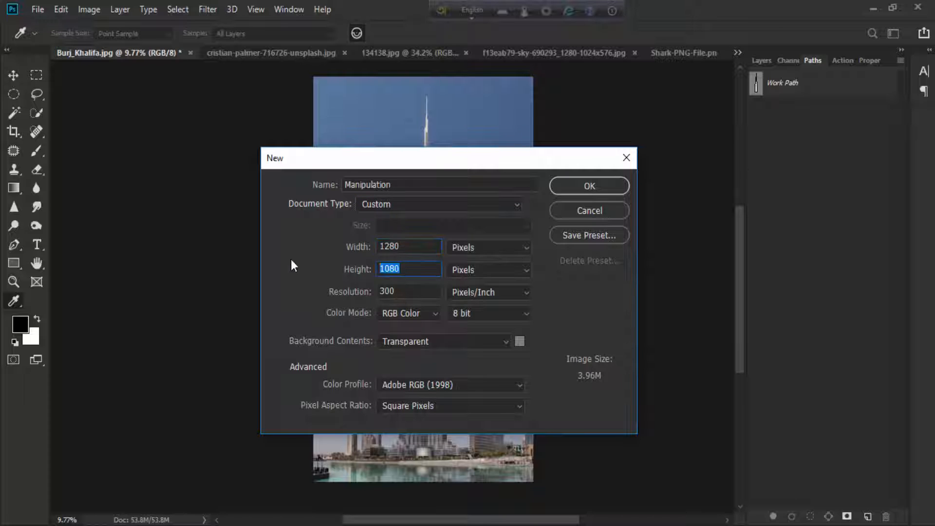
type("720")
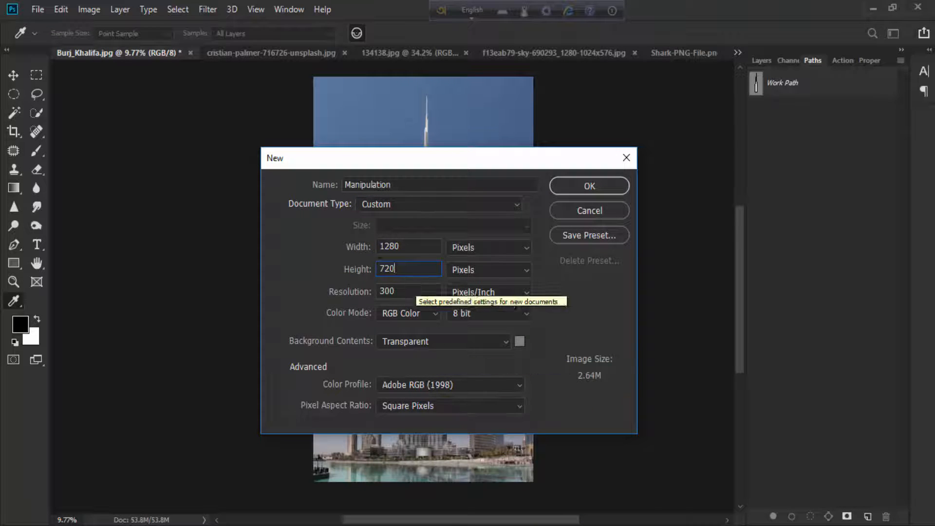
left_click(599, 183)
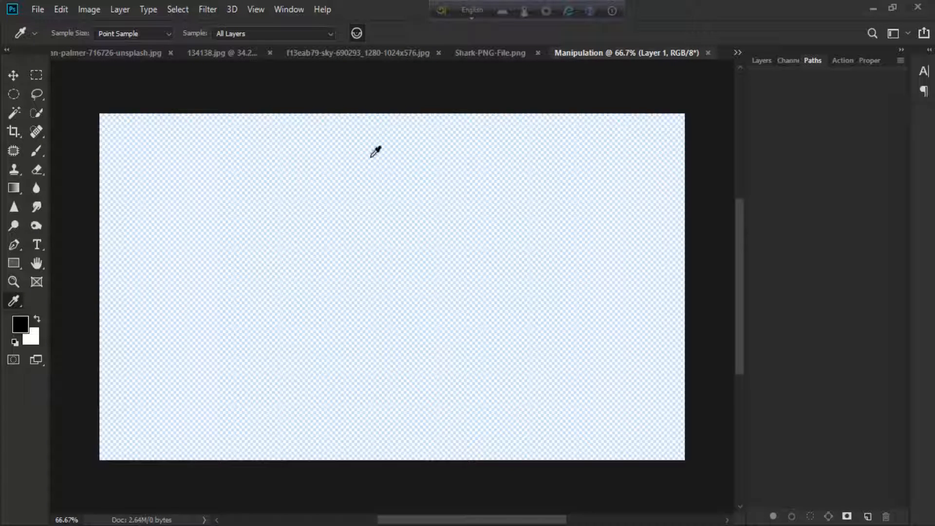
Copy the underwater ocean photo into the Manipulation document as a new layer with the Move tool.
scroll(530, 239, "down", 2)
key("v")
scroll(457, 268, "up", 1)
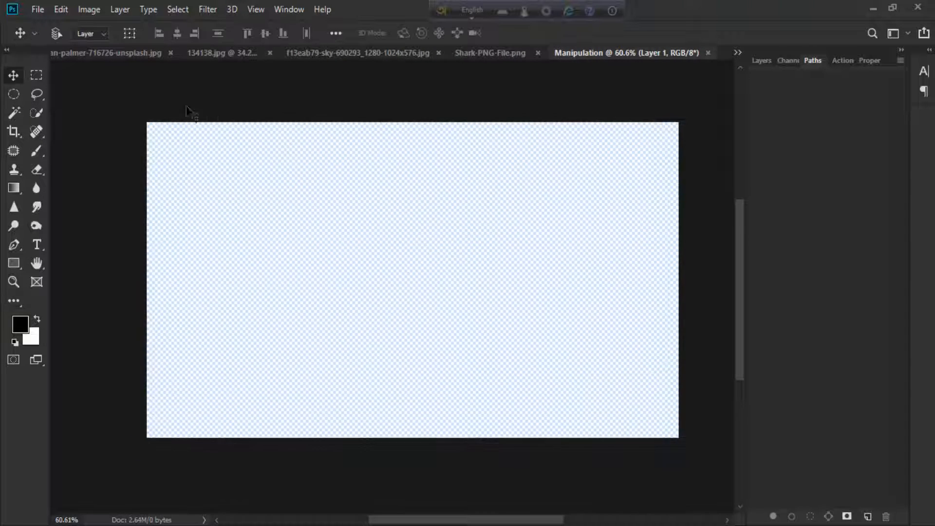
left_click(133, 52)
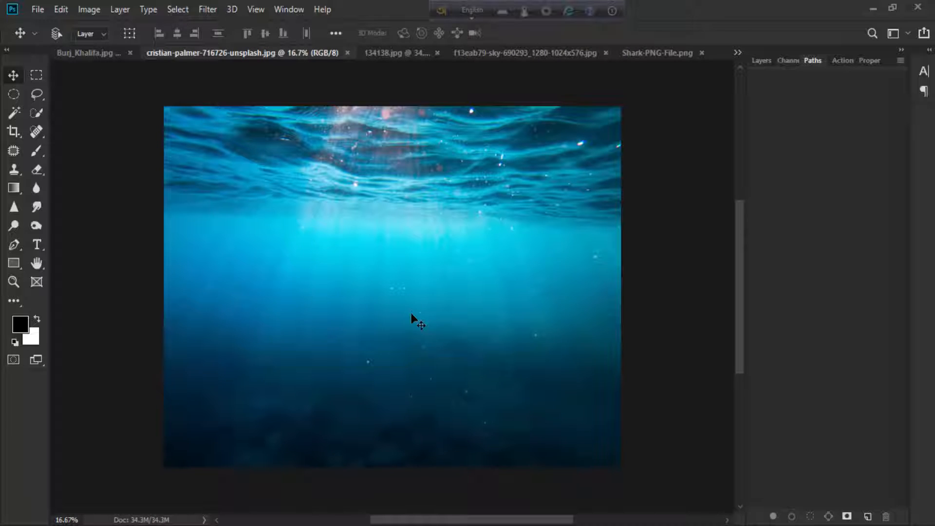
left_click_drag(576, 221, 387, 280)
scroll(387, 281, "down", 2)
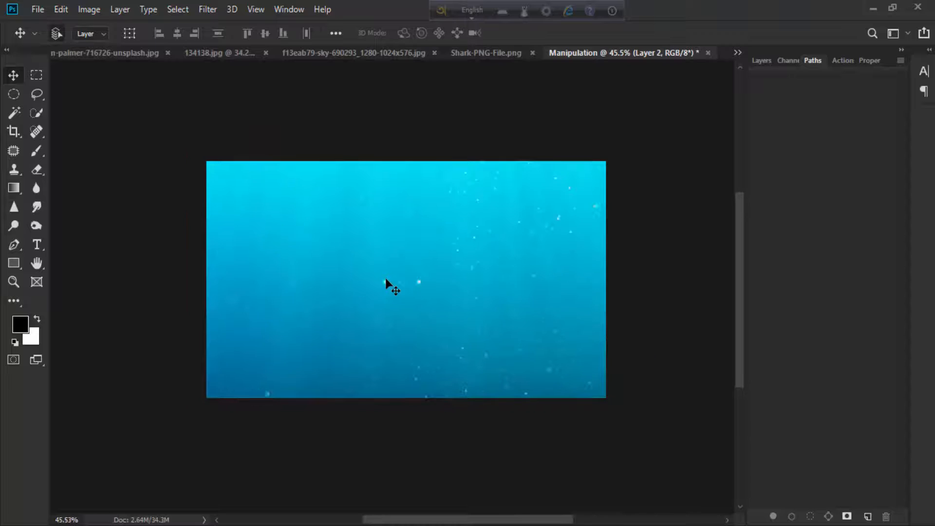
Show the layer list and scale the underwater layer down to about 25% with Free Transform.
key("ctrl+t")
scroll(386, 280, "down", 2)
left_click(763, 61)
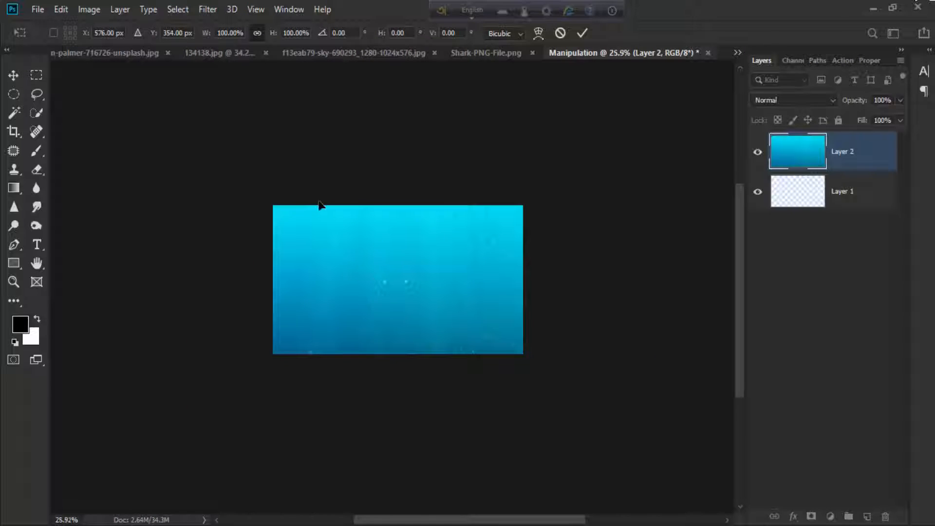
scroll(319, 204, "down", 3)
left_click_drag(160, 88, 254, 225)
scroll(338, 253, "up", 3)
scroll(233, 213, "up", 5)
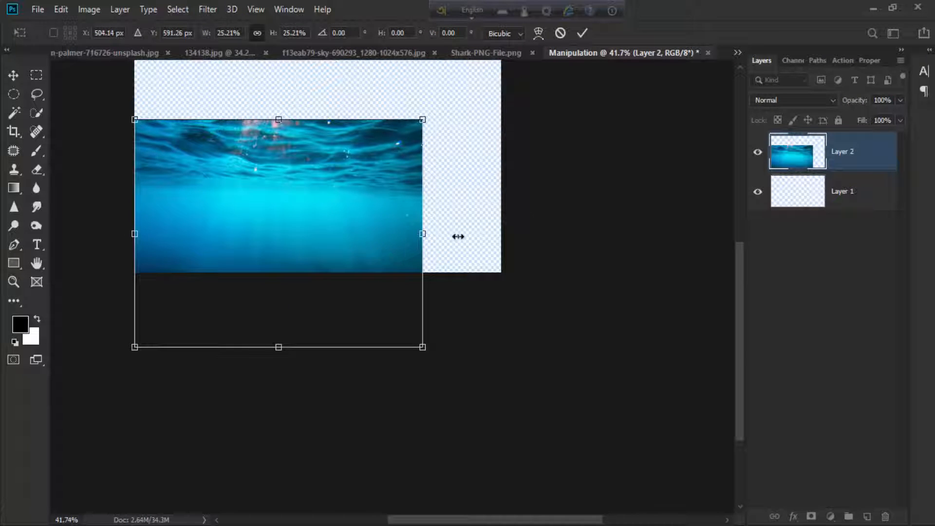
Stretch the underwater layer to 32% width and position it across the full canvas width over the lower part.
left_click_drag(455, 236, 524, 235)
scroll(346, 195, "down", 1)
scroll(341, 225, "up", 2)
left_click_drag(341, 201, 379, 279)
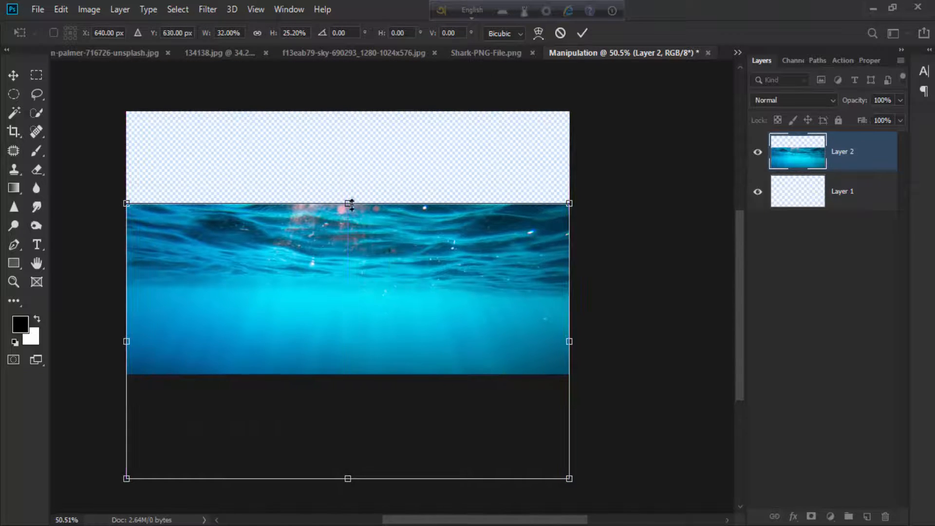
Shrink the underwater layer to about 15% width and 12% height, with its lower edge on the canvas bottom.
left_click_drag(347, 203, 348, 255)
left_click_drag(359, 326, 363, 223)
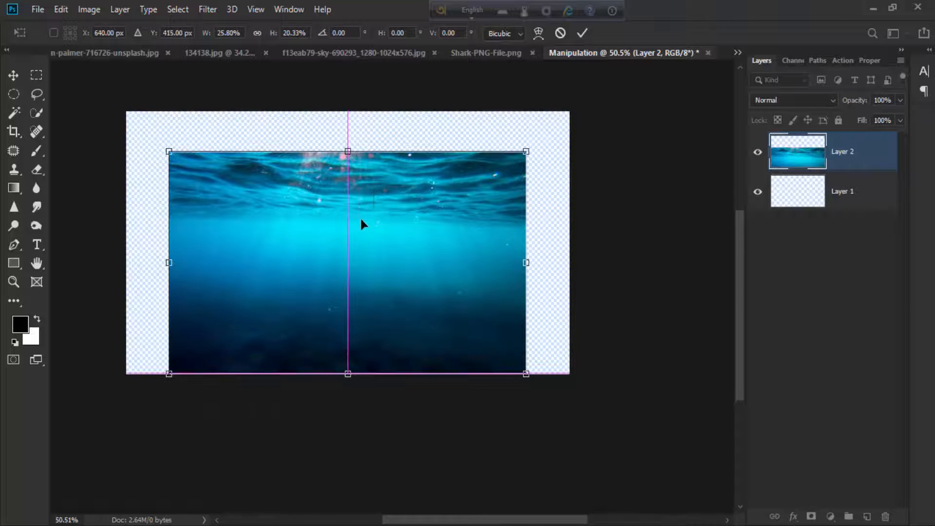
left_click_drag(348, 148, 395, 261)
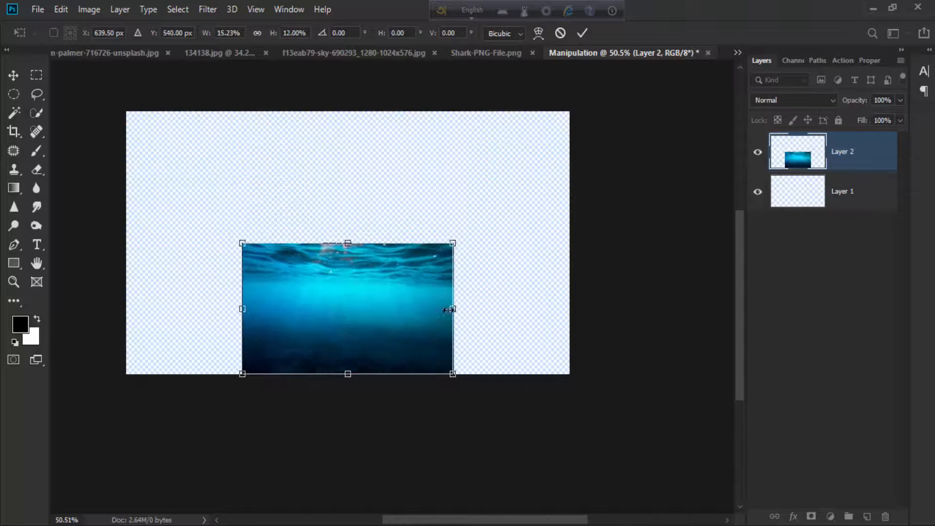
Stretch the underwater layer's left and right sides to the canvas edges, giving a width of 32%.
left_click_drag(457, 309, 524, 309)
key("ctrl+z")
left_click_drag(485, 311, 569, 309)
left_click_drag(242, 309, 125, 309)
scroll(400, 261, "down", 2)
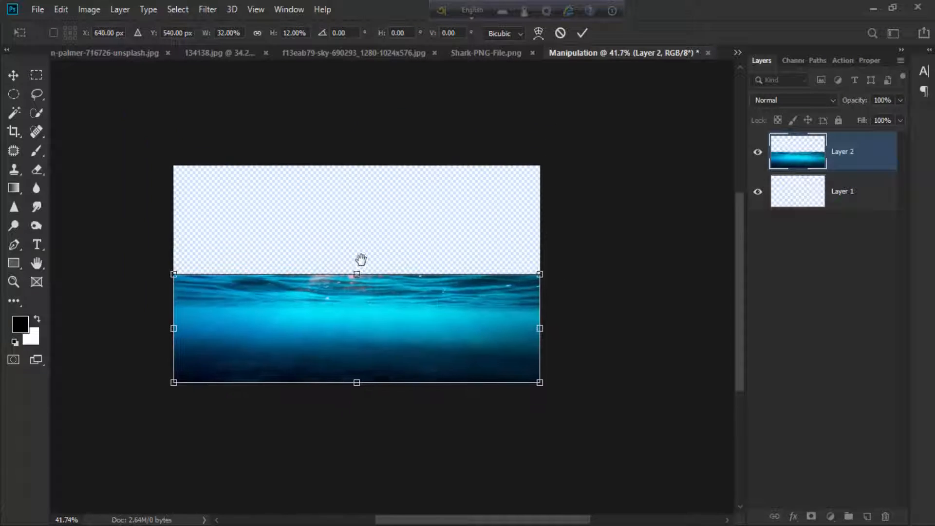
Nudge the underwater layer down to a Y position of 542 px and apply the transform.
left_click_drag(366, 343, 365, 343)
key("Down")
key("Down")
key("Down")
key("Down")
key("Down")
key("Down")
key("Down")
key("Down")
key("Down")
key("Down")
key("Down")
key("Down")
key("Down")
key("Down")
key("Down")
key("Down")
key("Down")
key("Down")
key("Down")
key("Down")
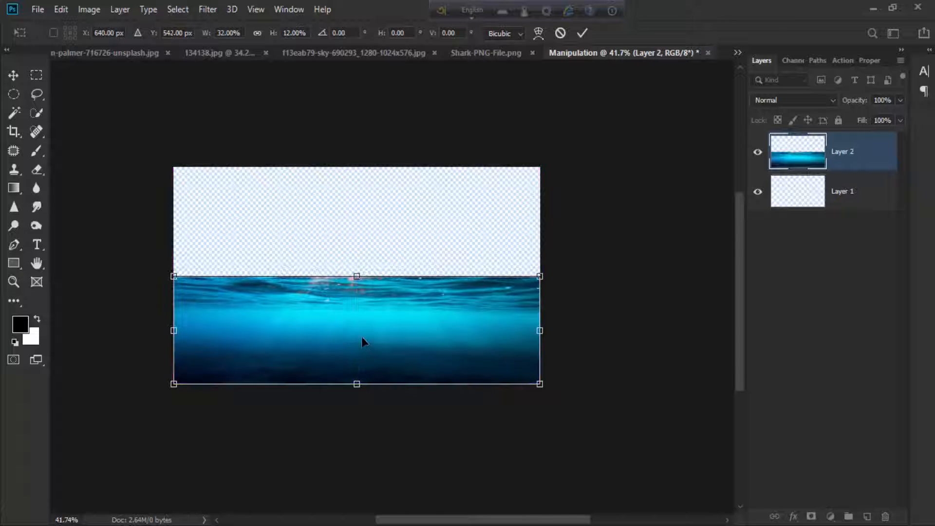
scroll(372, 361, "down", 1)
key("Return")
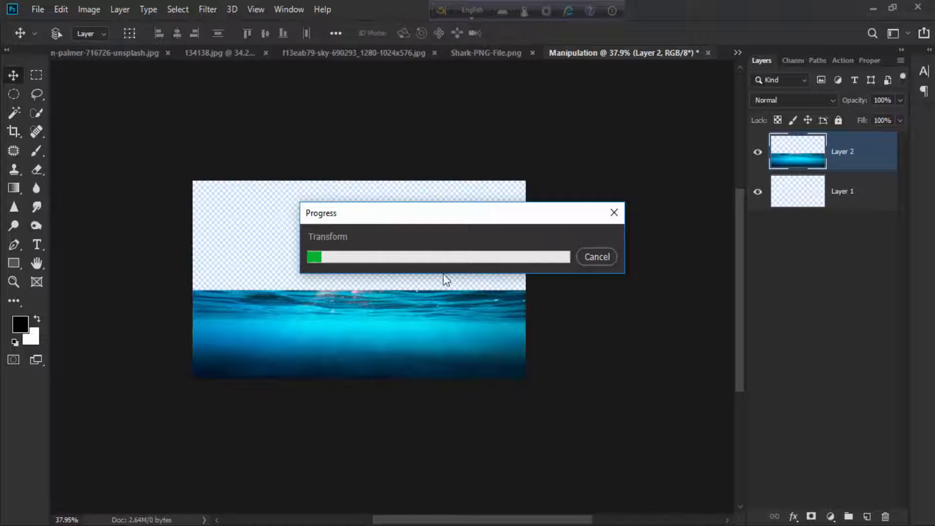
Switch to the Burj_Khalifa.jpg document and activate the Work Path around the tower.
scroll(344, 319, "up", 3)
left_click(738, 53)
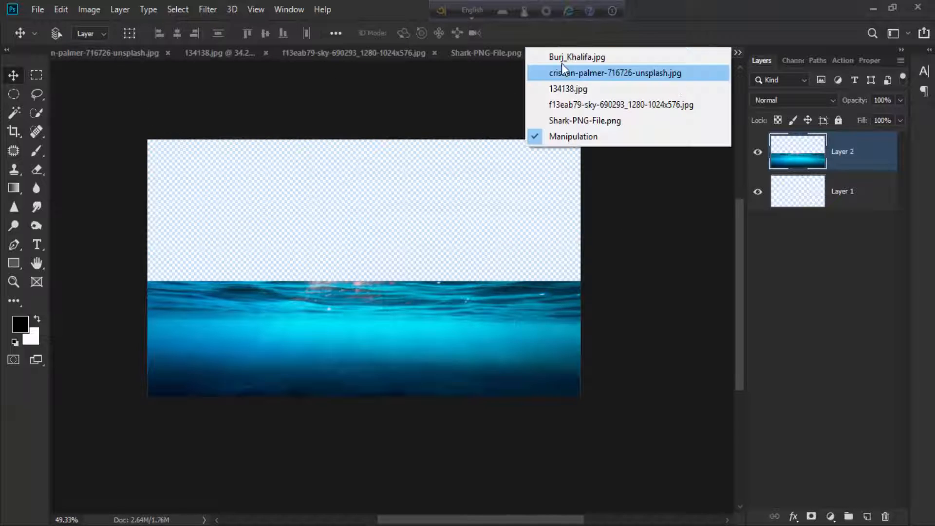
left_click(555, 57)
left_click(819, 61)
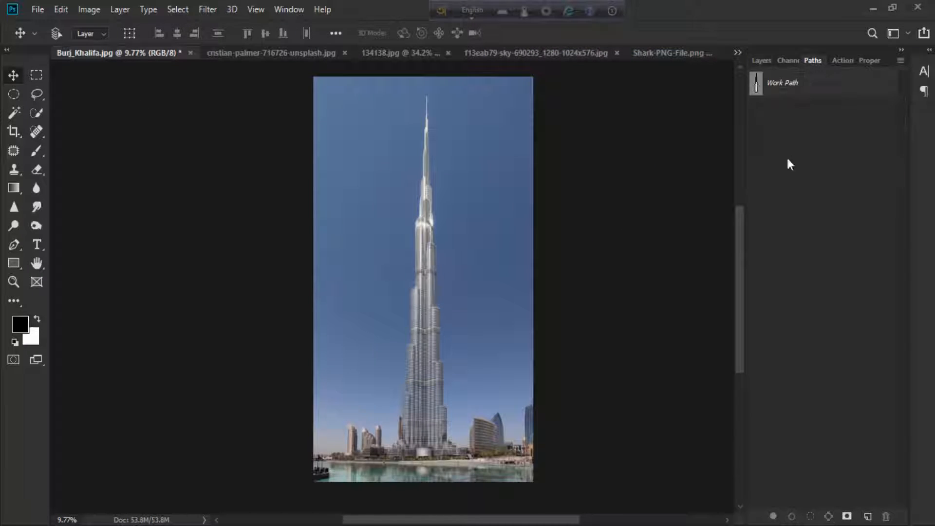
left_click(785, 83)
scroll(389, 271, "up", 10)
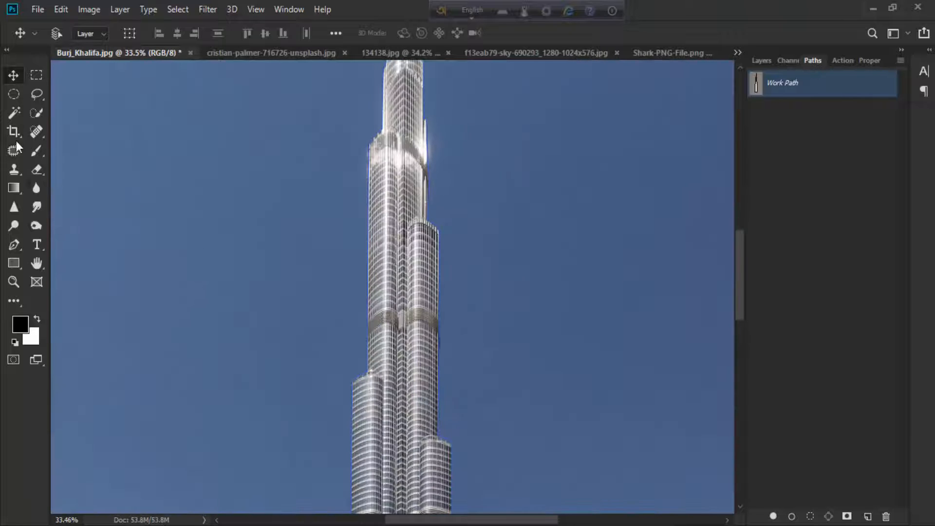
Turn the tower's Work Path into a new anti-aliased selection with a 0.5 pixel feather radius.
key("p")
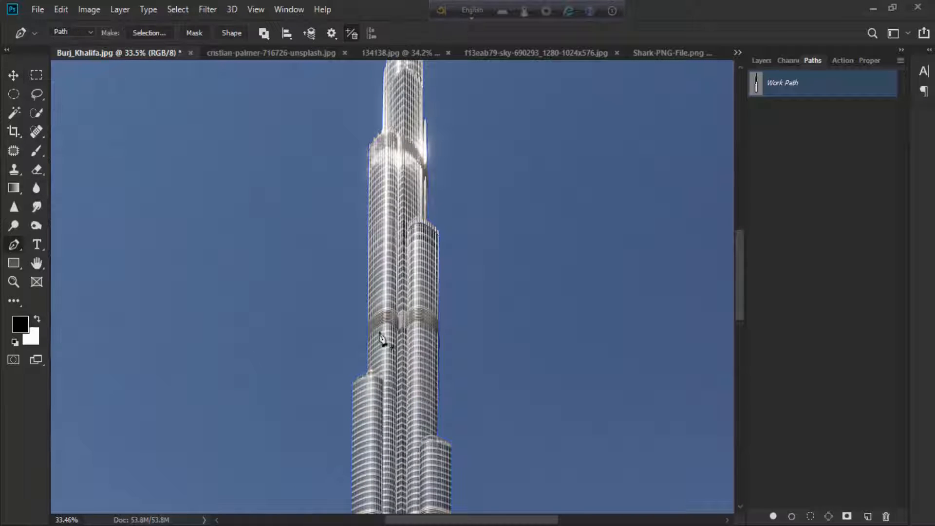
left_click(762, 59)
scroll(445, 424, "down", 4)
left_click(819, 61)
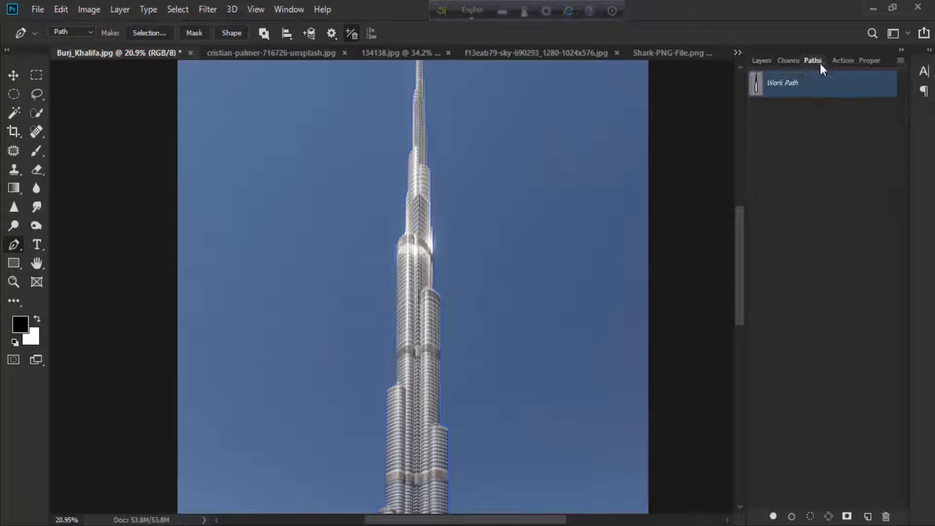
right_click(793, 88)
left_click(801, 129)
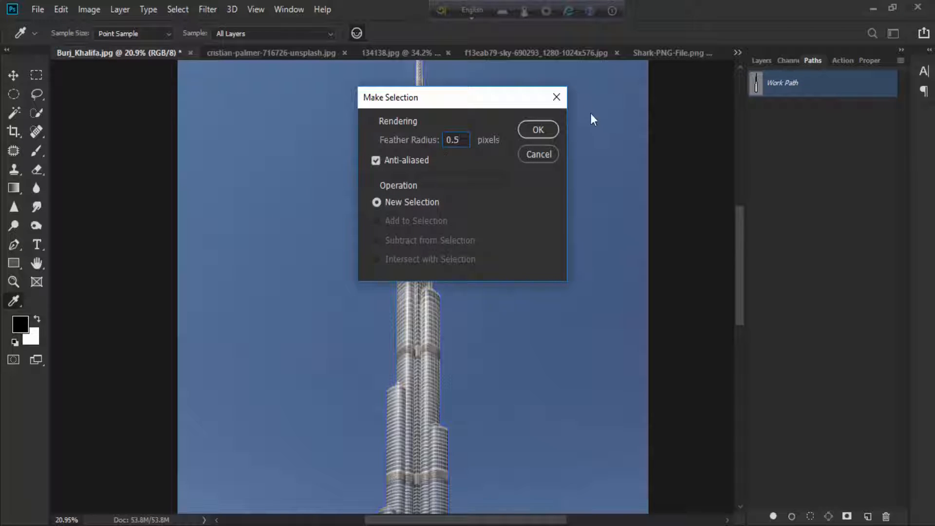
left_click(537, 130)
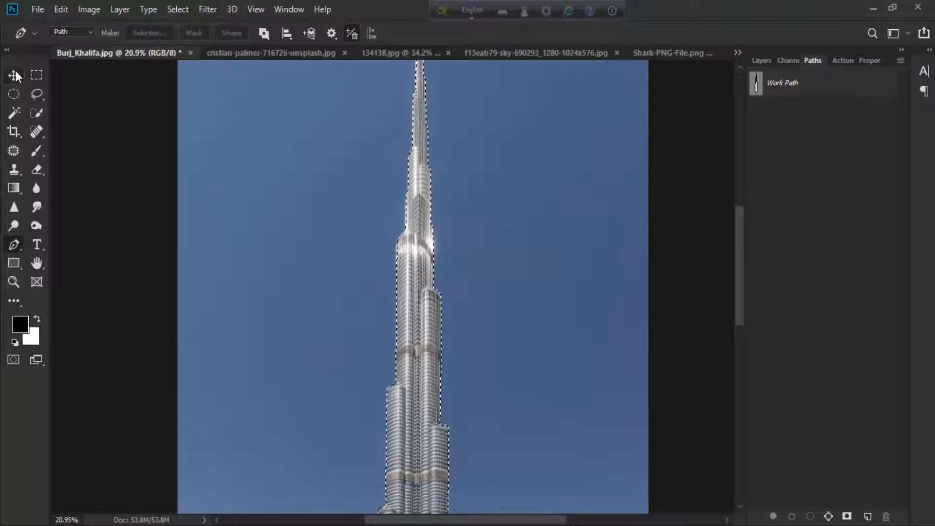
Copy the selected tower into the Manipulation document as a new layer over the underwater scene.
key("v")
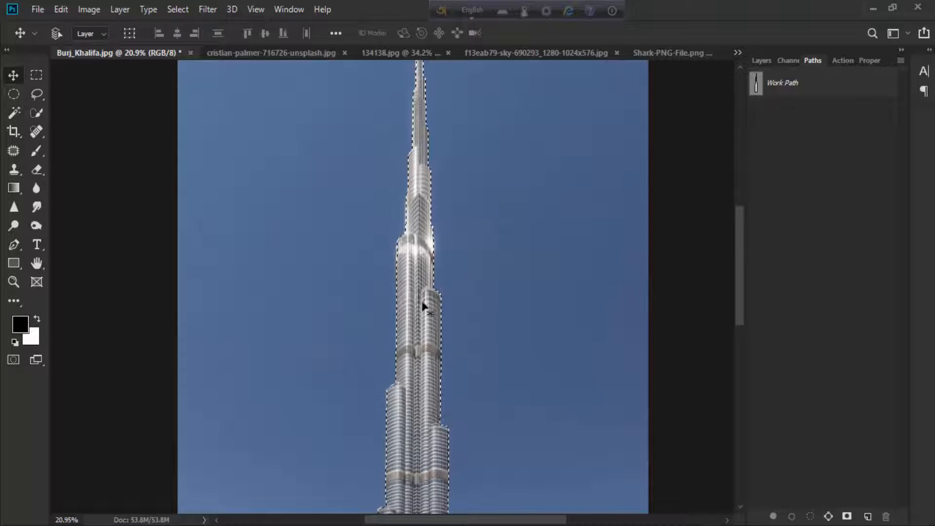
left_click_drag(169, 52, 184, 100)
left_click_drag(285, 349, 334, 298)
left_click(480, 102)
Scale the tower layer down proportionally to about 15% with Free Transform.
key("ctrl+t")
scroll(334, 298, "down", 4)
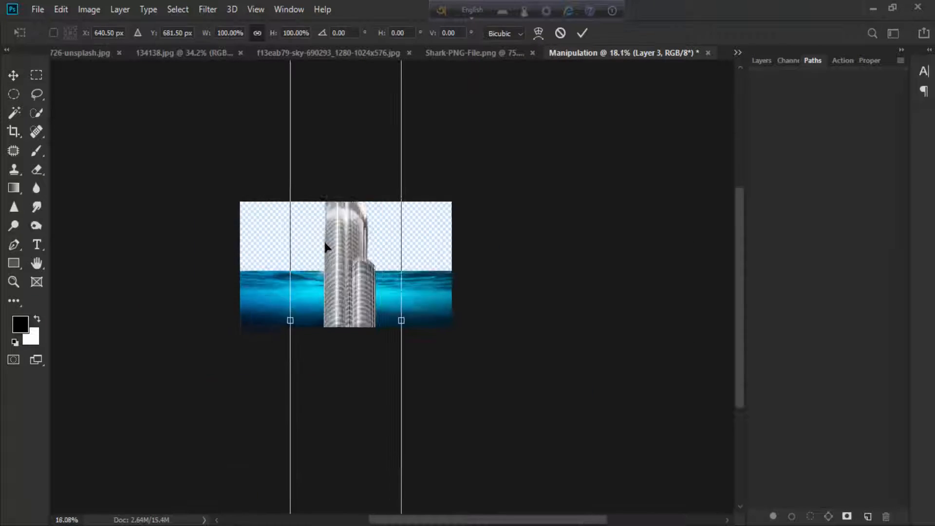
left_click_drag(318, 497, 341, 314)
scroll(324, 271, "up", 5)
left_click_drag(299, 285, 180, 409)
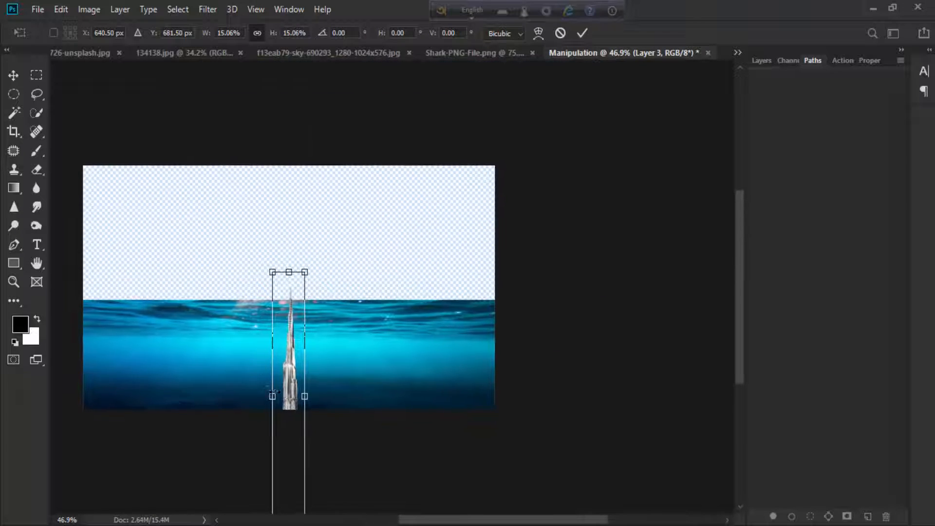
Move the tower up along the canvas centre until its base sits just below the waterline, at about Y 116 px.
left_click_drag(288, 374, 287, 247)
scroll(298, 396, "up", 3)
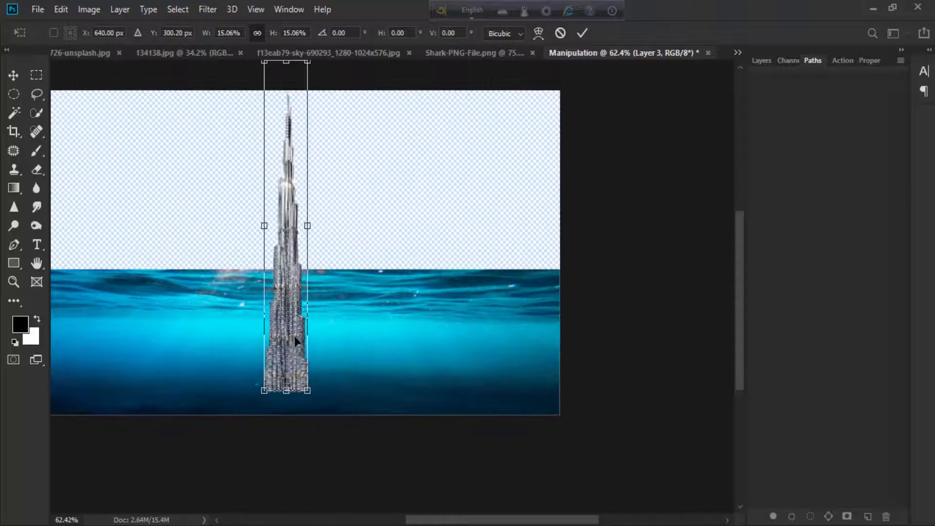
scroll(300, 361, "down", 2)
left_click_drag(295, 338, 287, 367)
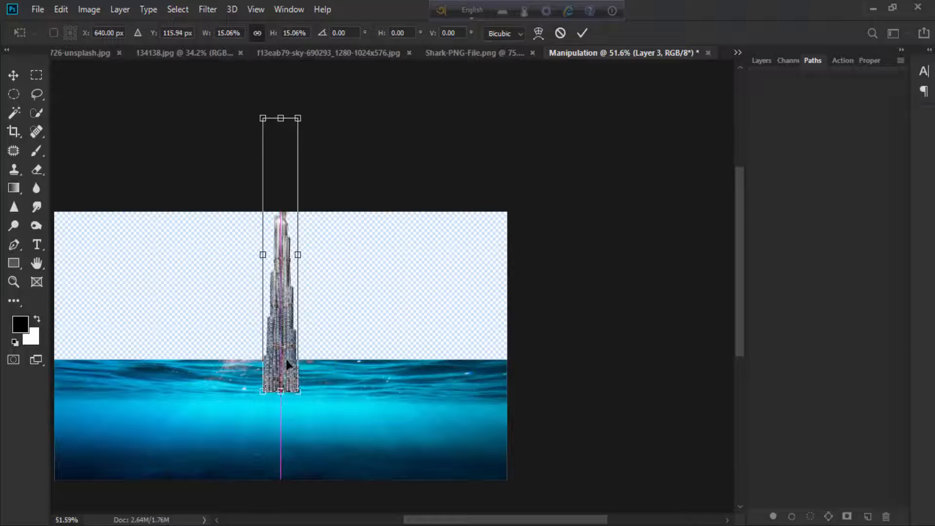
Scale the tower to about 9% and lower it so its base dips into the water, at about Y 217 px.
scroll(288, 363, "down", 3)
left_click_drag(264, 179, 280, 227)
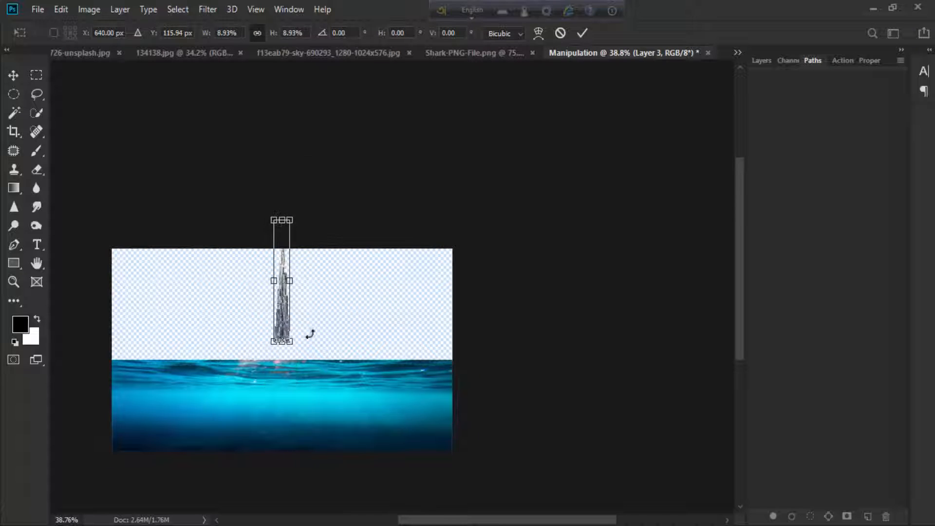
scroll(281, 315, "up", 4)
left_click_drag(281, 308, 278, 363)
scroll(294, 359, "up", 3)
scroll(277, 334, "down", 2)
scroll(277, 351, "up", 1)
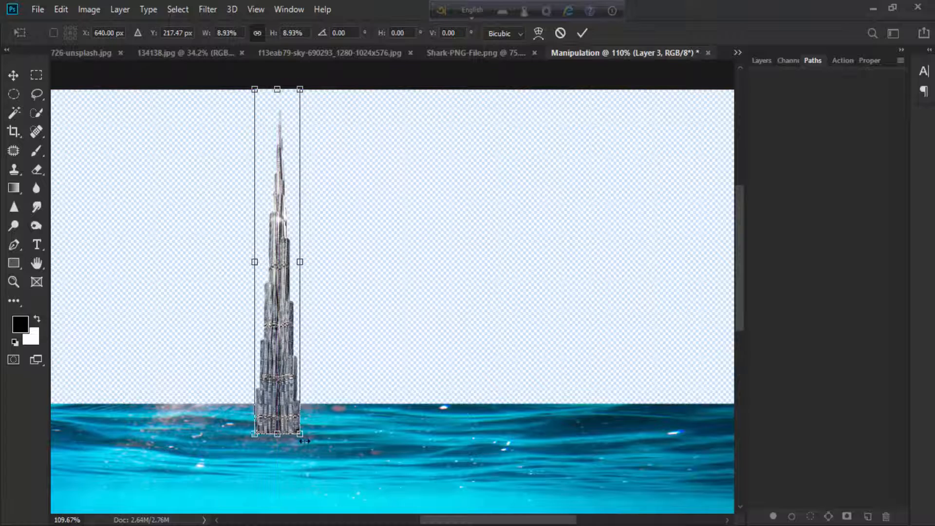
Enlarge the tower to about 10% and shift it slightly right and down, to about X 674, Y 246 px.
left_click_drag(300, 429, 303, 457)
left_click_drag(287, 358, 324, 382)
scroll(314, 374, "down", 2)
scroll(319, 375, "down", 1)
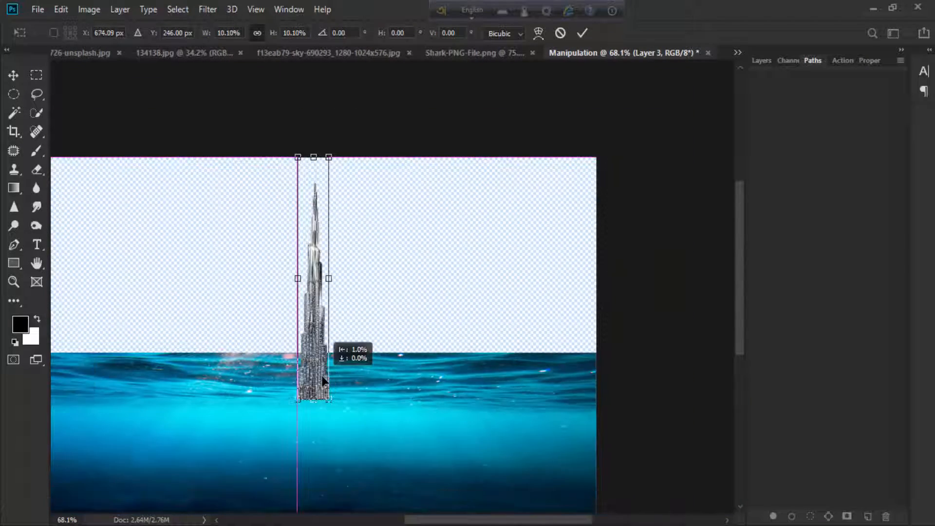
Fine-tune the tower's position over the waterline and apply the transform.
scroll(323, 380, "down", 1)
scroll(316, 366, "up", 2)
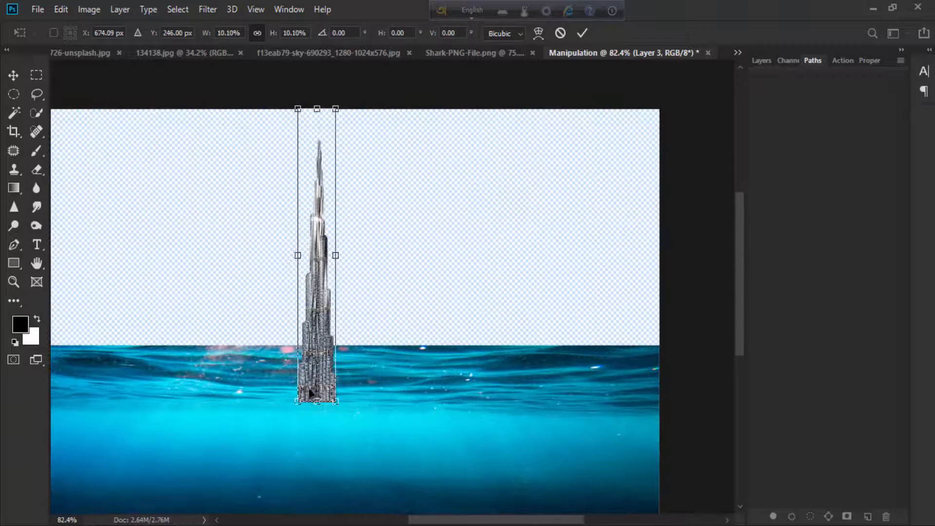
scroll(307, 345, "down", 1)
scroll(307, 345, "up", 3)
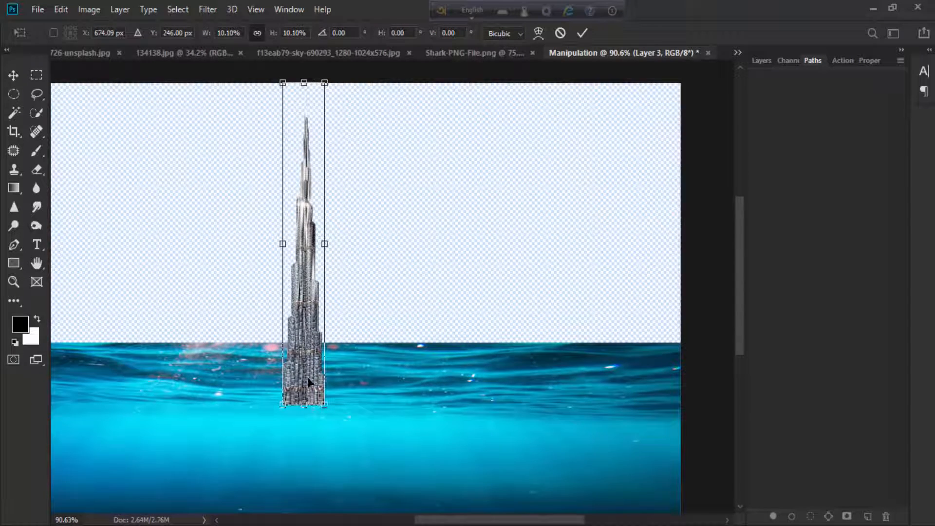
left_click_drag(314, 379, 305, 324)
scroll(316, 458, "up", 1)
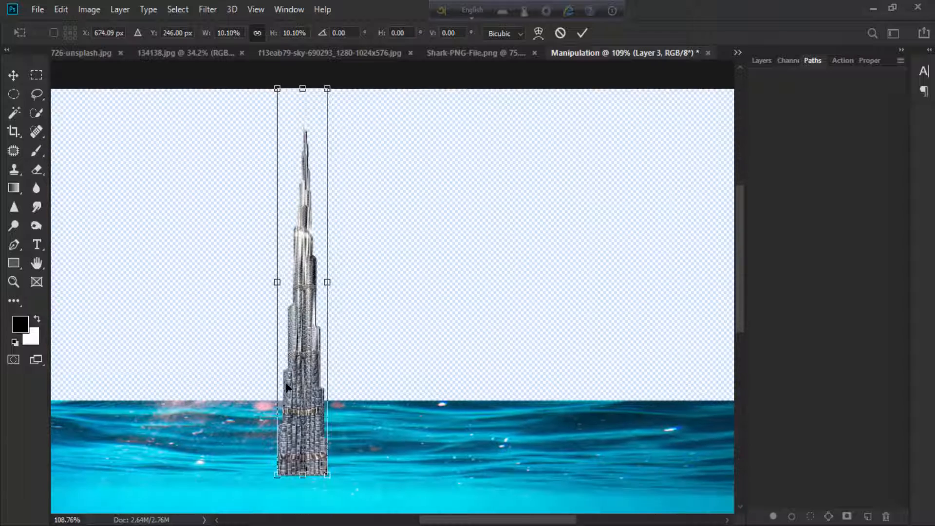
left_click_drag(286, 383, 291, 361)
scroll(366, 365, "down", 1)
key("Return")
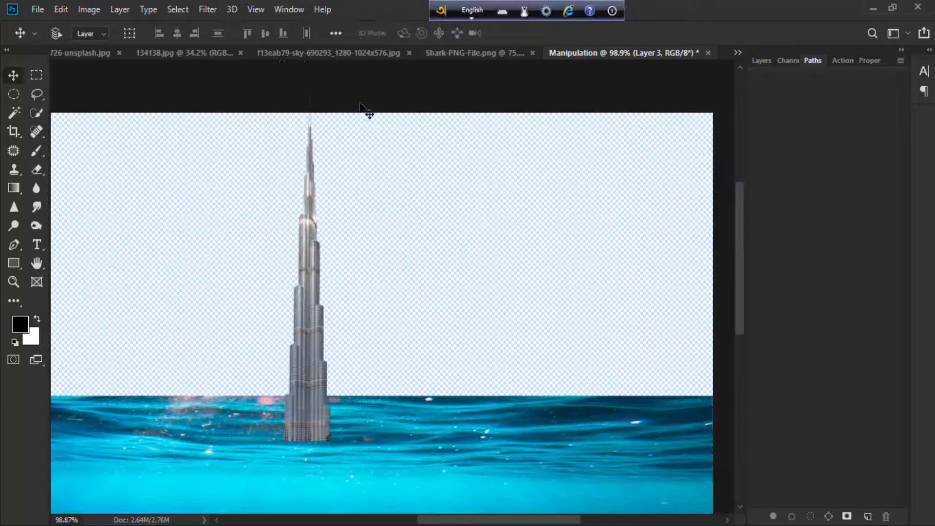
Bring the ocean wave photo from 134138.jpg into the Manipulation document.
left_click(385, 54)
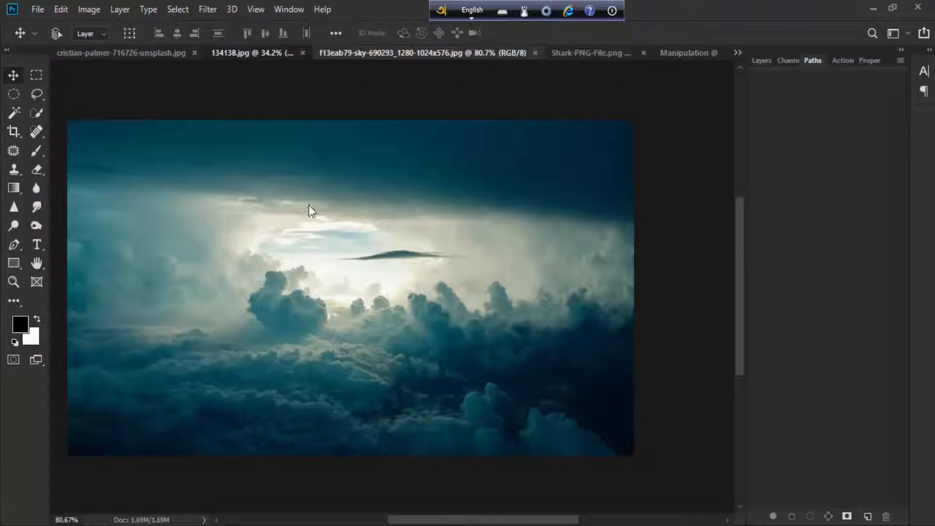
left_click(253, 54)
left_click_drag(361, 337, 271, 333)
scroll(292, 336, "down", 4)
Scale the wave photo down to about 37% within the canvas.
key("ctrl+t")
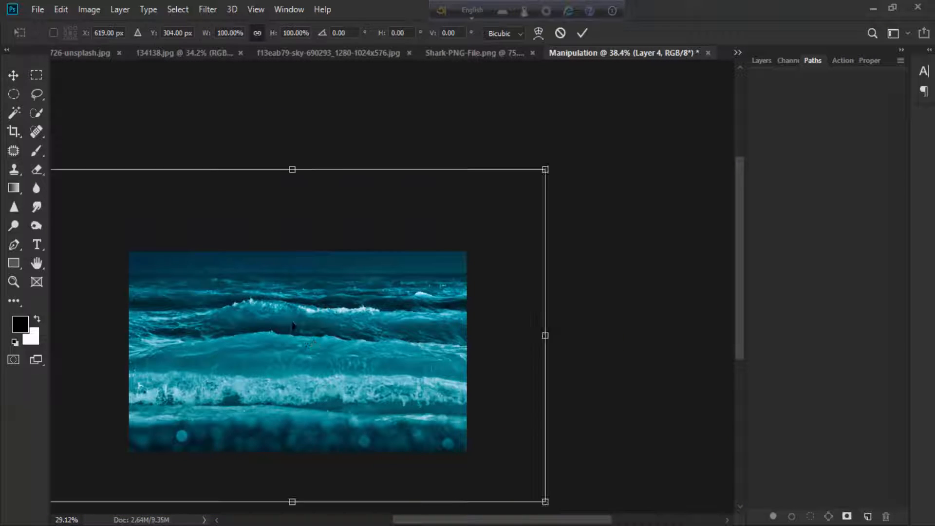
left_click_drag(104, 209, 224, 288)
scroll(316, 366, "up", 4)
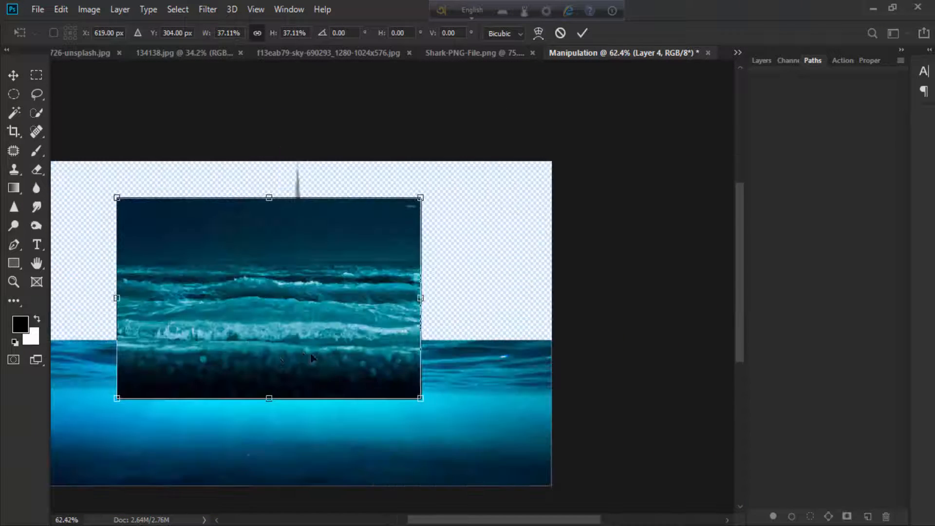
Align the wave photo with the canvas's left edge and stretch its width to 66.67% to span the whole canvas.
left_click_drag(312, 358, 265, 363)
scroll(388, 346, "down", 2)
left_click_drag(244, 315, 215, 314)
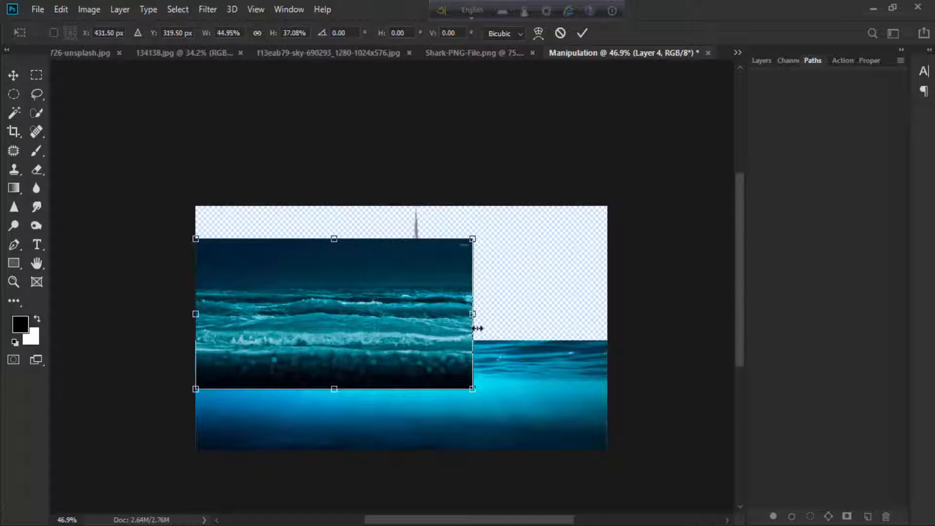
left_click_drag(478, 328, 607, 314)
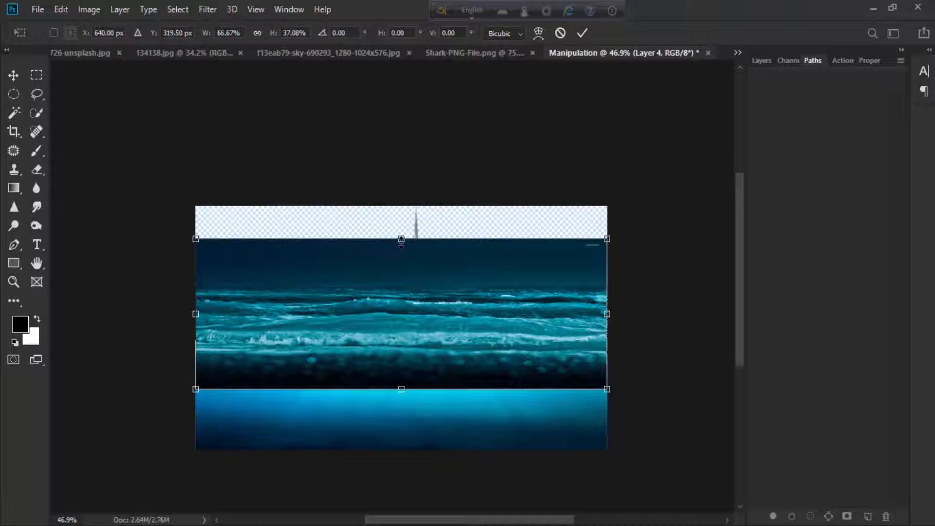
Compress the wave photo from its upper edge to about 20.9% height and apply the transform.
left_click_drag(402, 239, 404, 302)
key("ctrl+1")
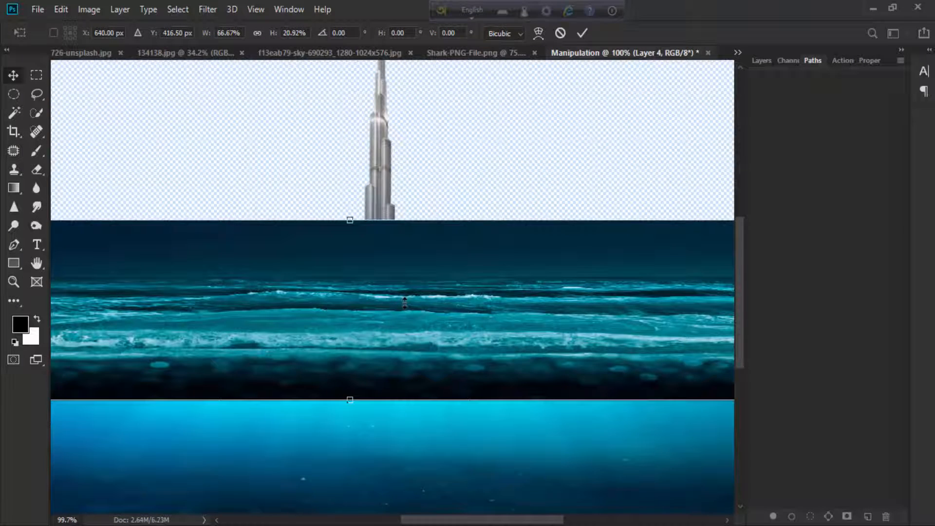
key("Return")
scroll(405, 303, "down", 3)
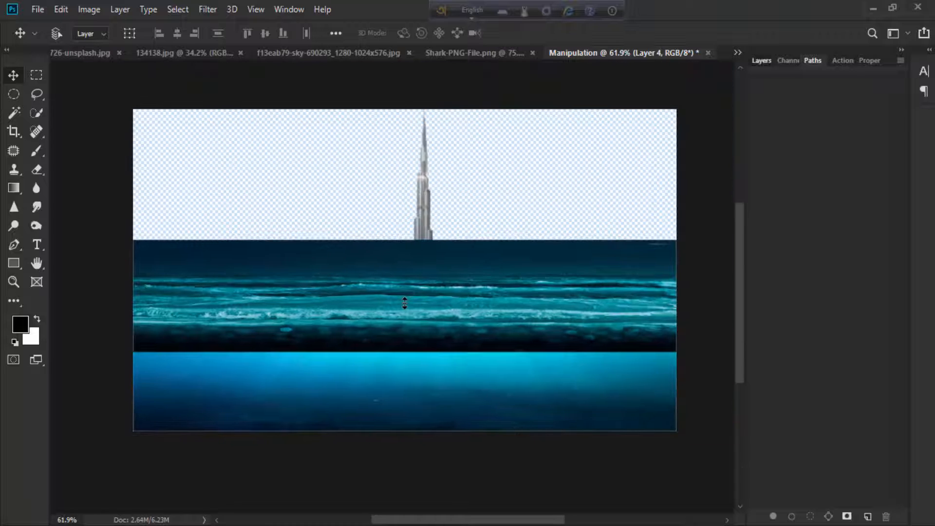
Show the layer list, select the underwater layer and hide the tower layer.
key("F7")
left_click(843, 231)
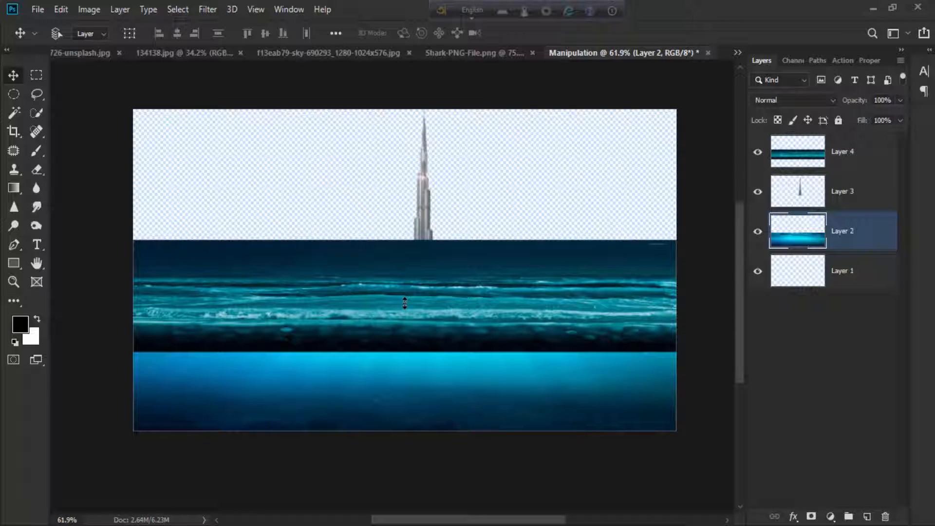
left_click(758, 192)
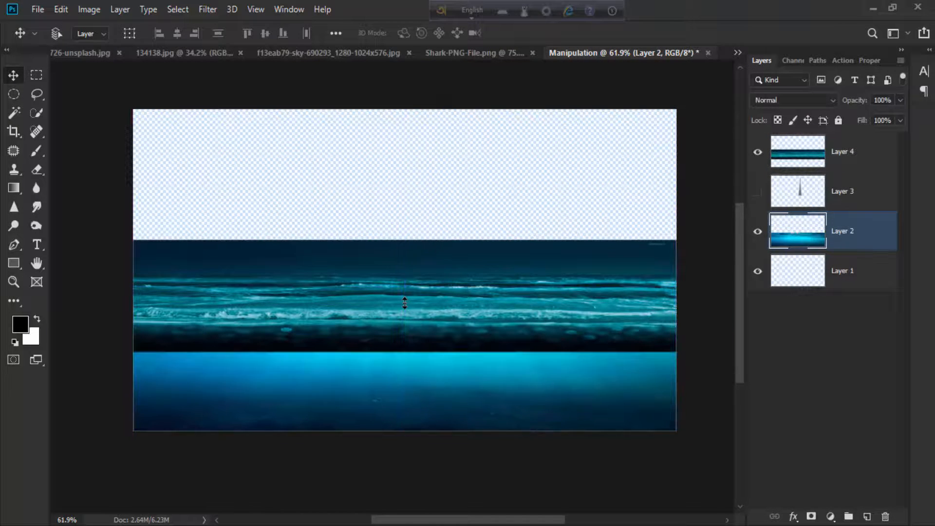
Move the wave layer up and lower the underwater layer so the waves' bottom edge meets the water surface.
mouse_move(478, 264)
left_mouse_down()
mouse_move(473, 188)
mouse_move(477, 206)
left_mouse_up()
scroll(405, 303, "down", 2)
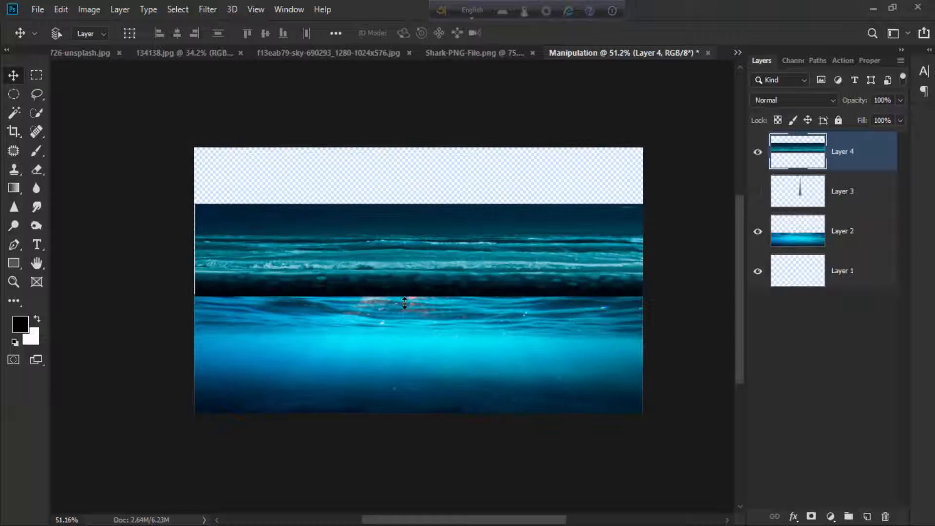
mouse_move(405, 303)
left_mouse_down()
mouse_move(404, 327)
mouse_move(413, 307)
mouse_move(404, 303)
left_mouse_up()
key("ctrl+z")
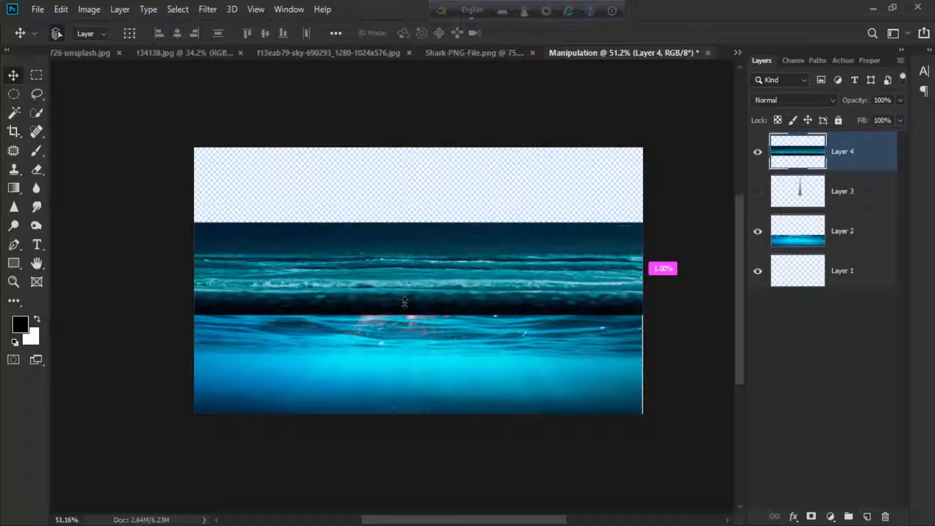
left_click(405, 304)
scroll(405, 303, "up", 2)
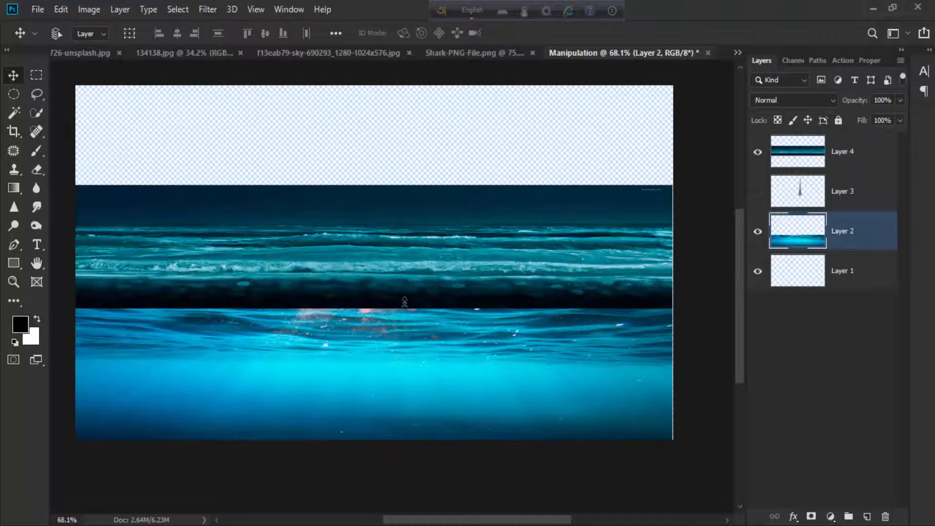
Move the wave layer below the tower layer in the layer stack.
key("alt+t")
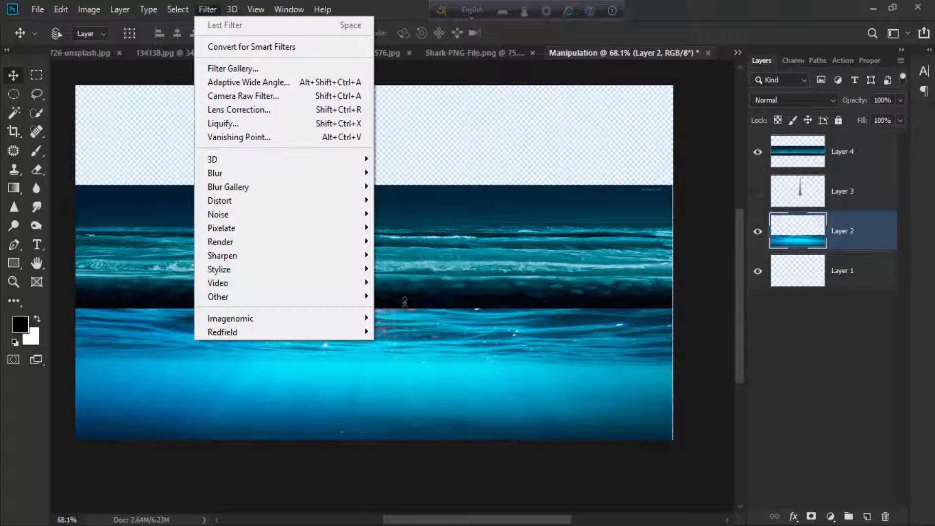
key("Escape")
key("alt+bracketright")
key("alt+bracketright")
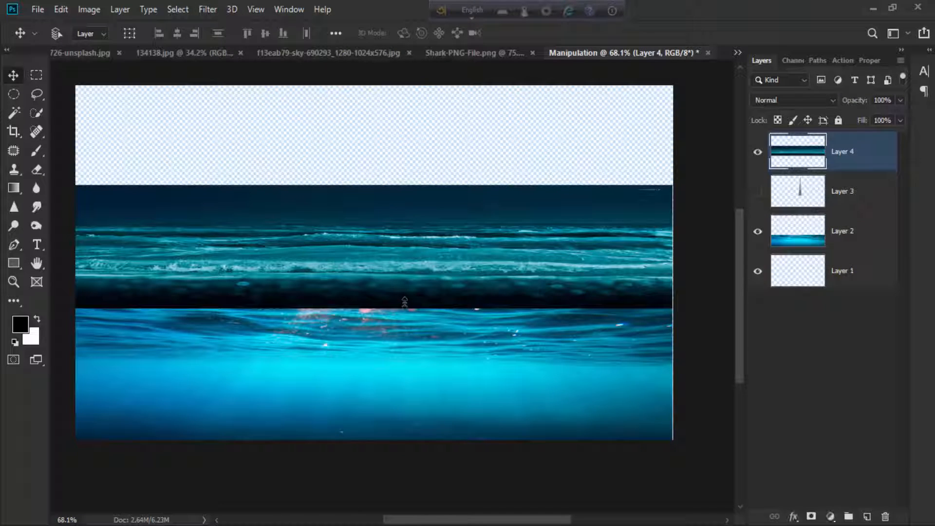
key("ctrl+bracketleft")
Open the Camera Raw filter on the wave layer and set Temperature to -53.
key("alt+t")
key("Down")
key("Down")
key("Down")
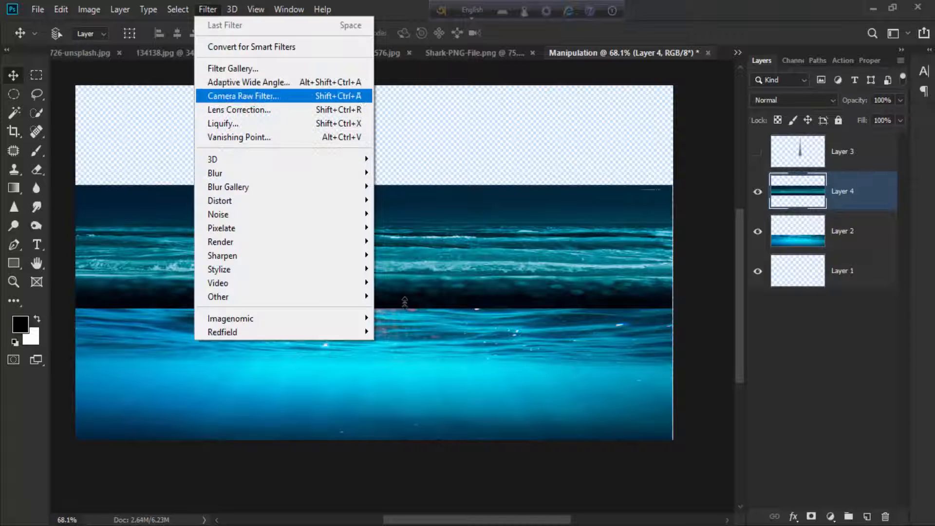
key("Return")
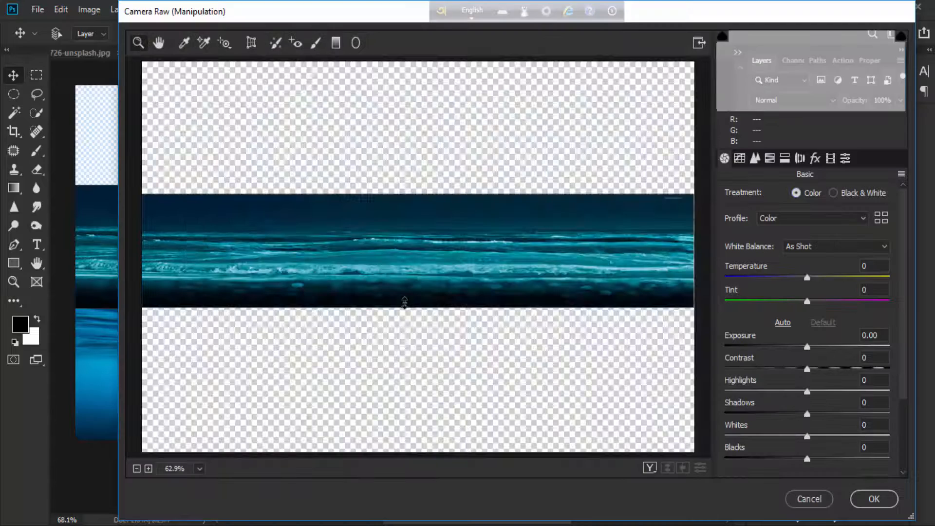
type("-53")
key("Return")
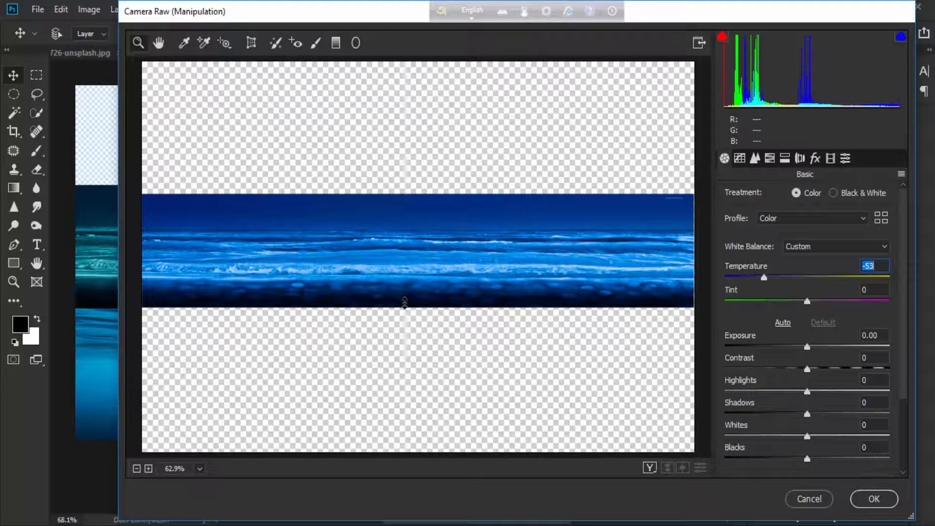
Try Temperature -43 and Tint +29 on the wave layer.
key("shift+Up")
key("Tab")
type("29")
key("Return")
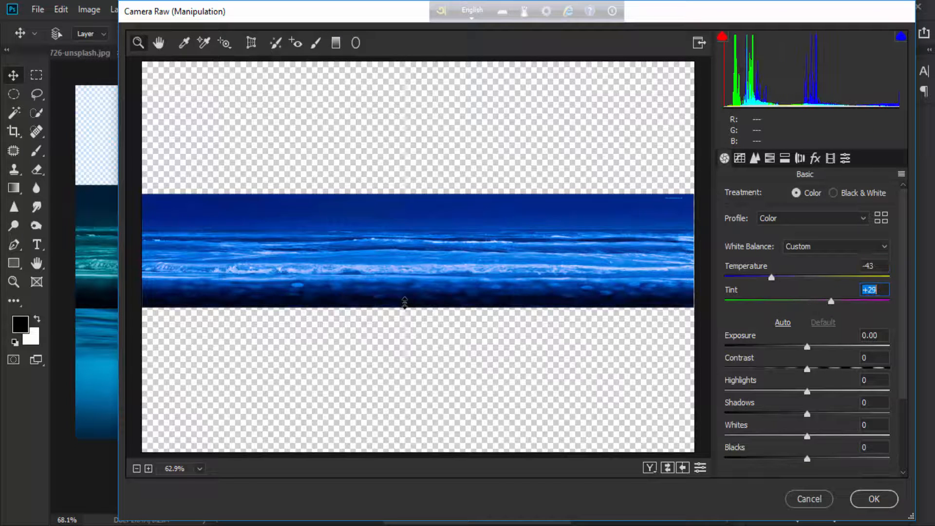
Adjust the wave layer's Tint to -29 and its Temperature to -47.
type("-42")
key("Return")
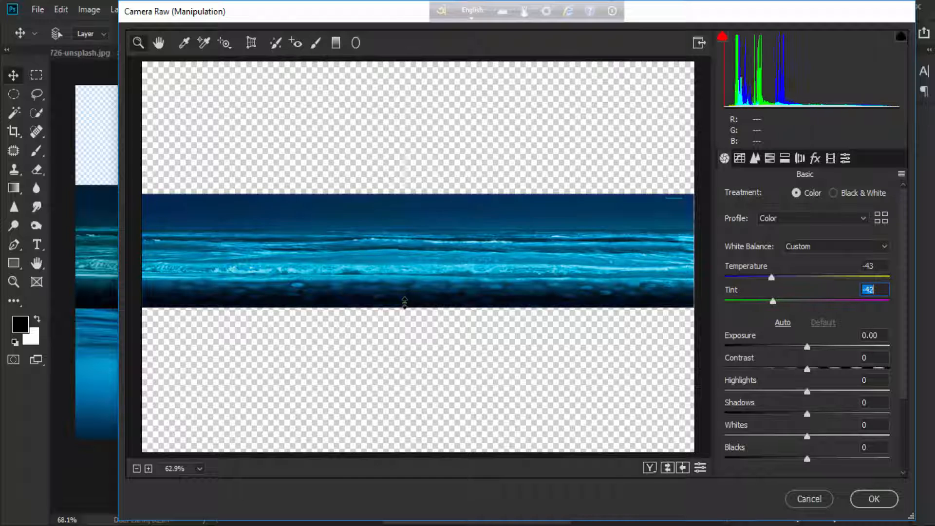
type("-23")
key("Return")
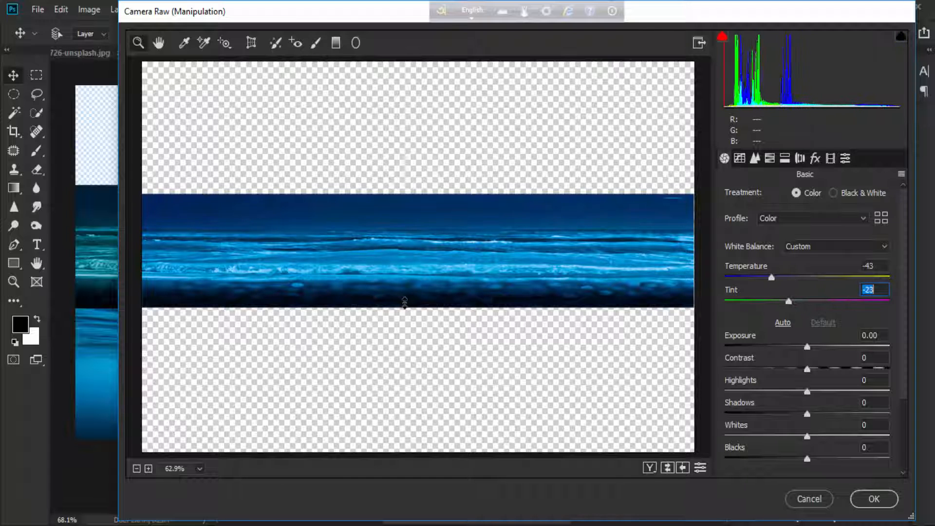
type("-47")
key("Return")
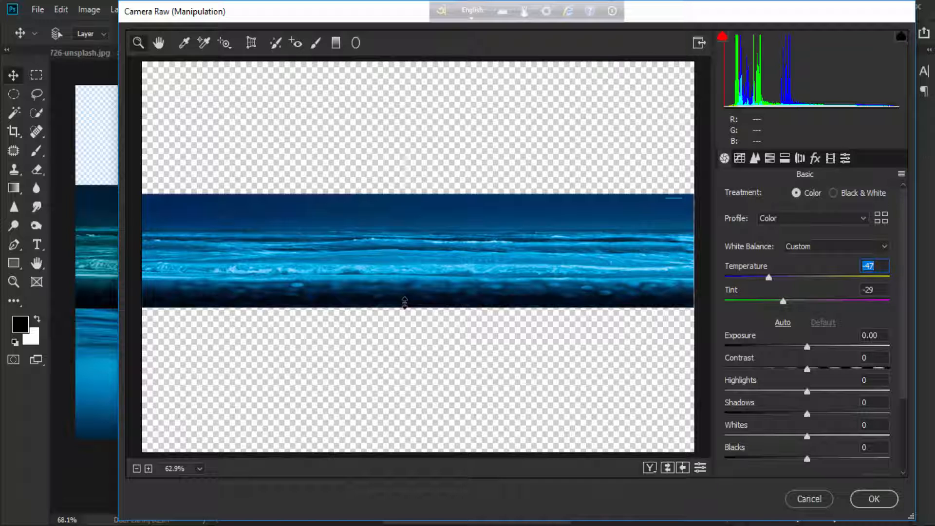
Set Blacks to +22 and apply the Camera Raw filter to the wave layer.
type("22")
key("Return")
key("Return")
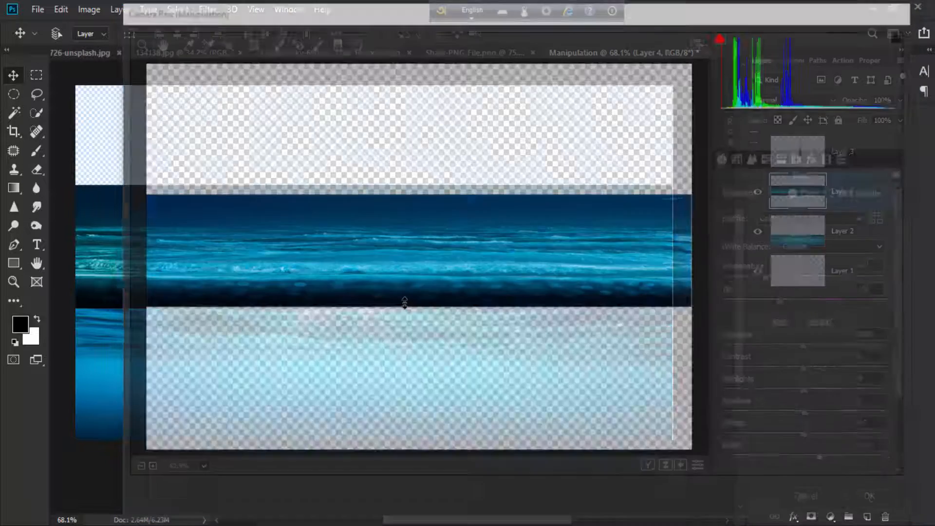
Nudge the recoloured wave layer down slightly.
mouse_move(404, 302)
left_mouse_down()
mouse_move(405, 285)
mouse_move(405, 302)
left_mouse_up()
key("Down")
key("Down")
key("Down")
key("Down")
key("Down")
key("Down")
key("Down")
key("Down")
key("Down")
key("Down")
key("Down")
key("Down")
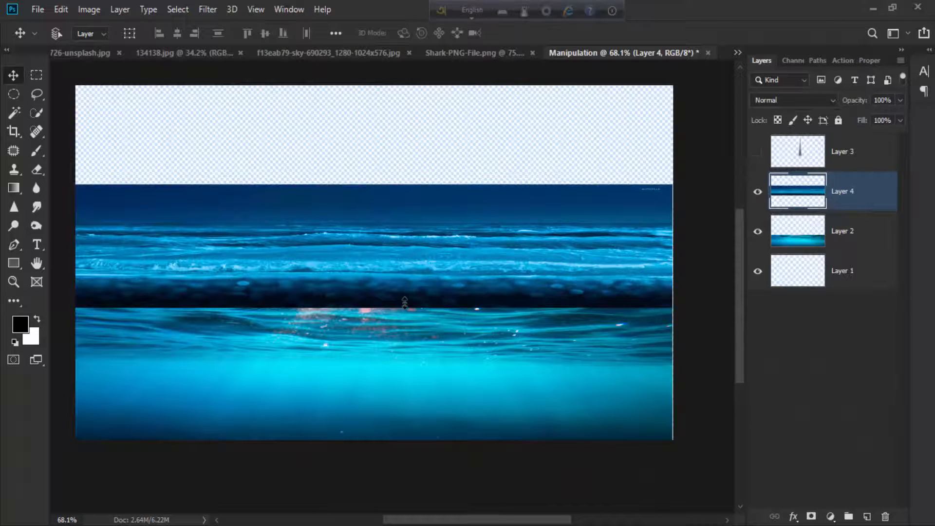
Add a reveal-all mask to the wave layer and try a soft black brush at 40% opacity on its lower edge.
key("alt+l")
key("m")
key("r")
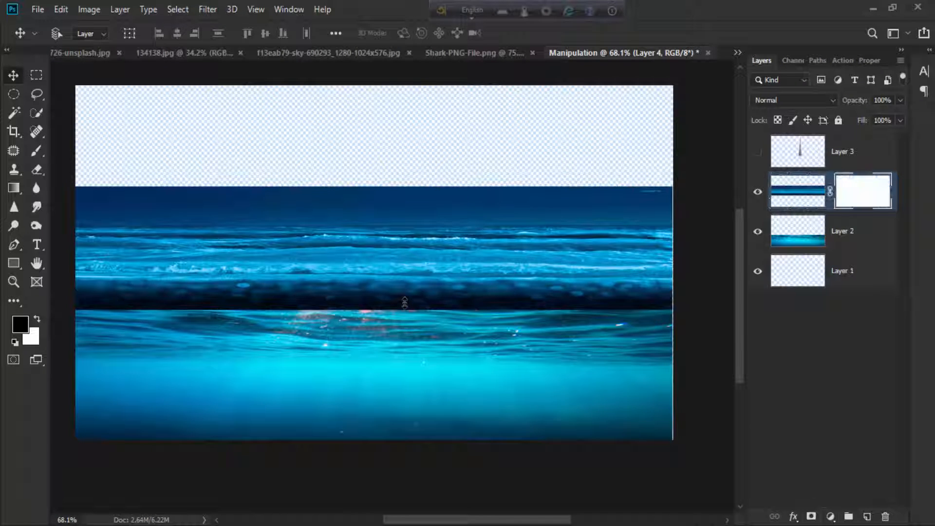
key("x")
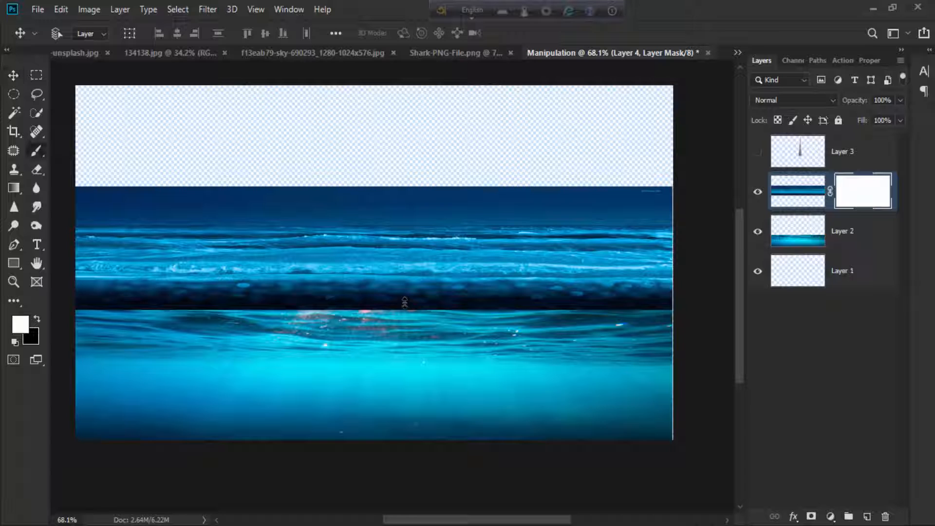
key("b")
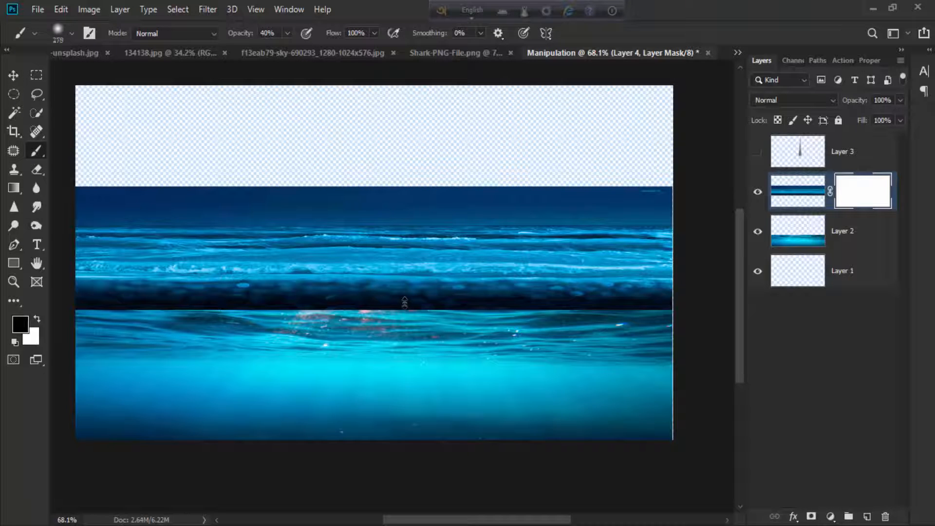
left_click_drag(85, 299, 156, 299)
key("ctrl+z")
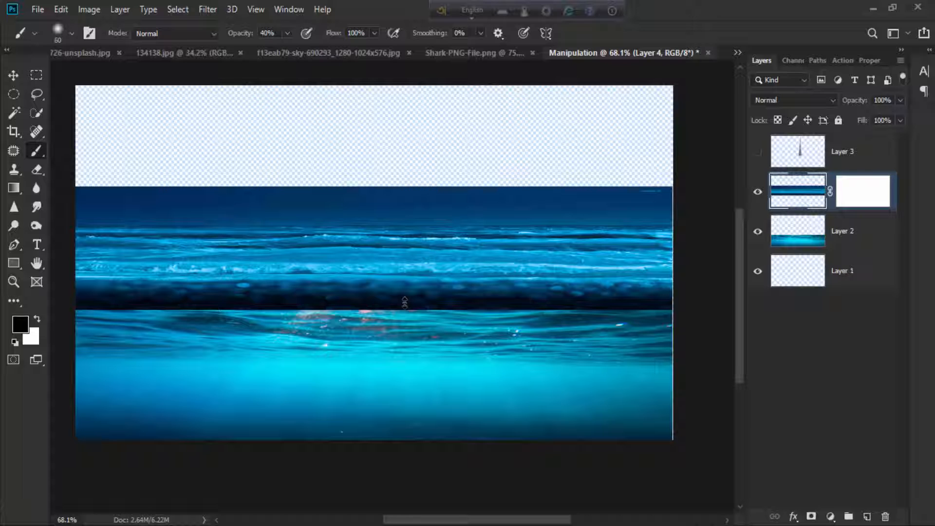
Nudge the wave layer's image farther down until its dark lower band covers most of the reddish reflections on the water.
key("v")
key("Down")
key("Down")
key("Down")
key("Down")
key("Down")
key("Down")
key("Down")
key("Down")
key("Down")
key("Down")
key("Down")
key("Down")
key("Down")
key("Down")
key("Down")
key("Down")
key("Down")
key("Down")
key("Down")
key("Down")
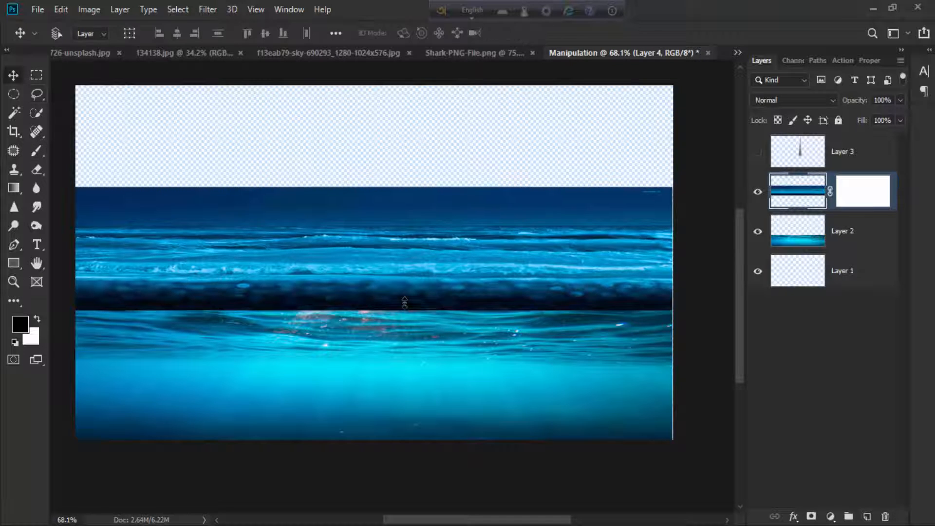
key("Down")
key("Down")
key("Down")
key("Down")
key("Down")
key("Down")
key("Down")
key("Down")
key("Down")
key("Down")
key("Down")
key("Down")
key("Down")
key("Down")
key("Down")
key("Down")
key("Down")
key("Down")
key("Down")
key("Down")
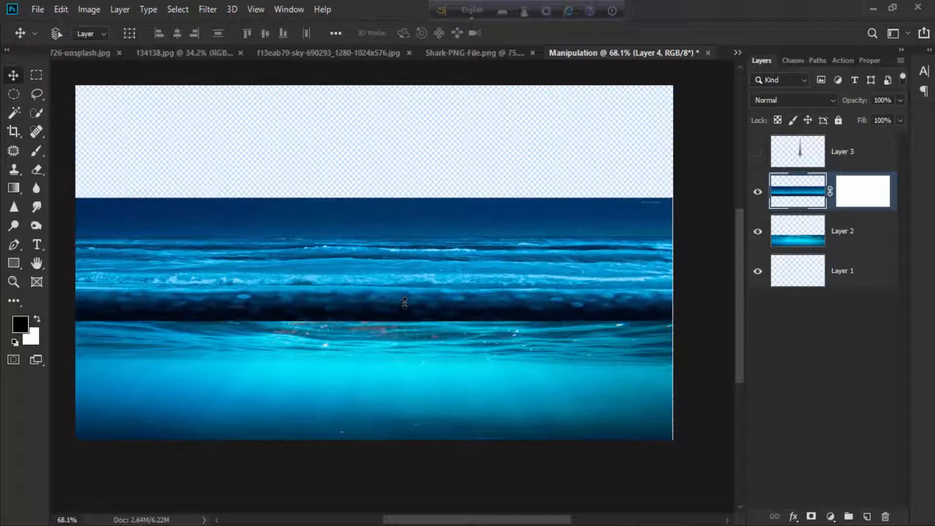
key("Down")
key("Down")
key("Down")
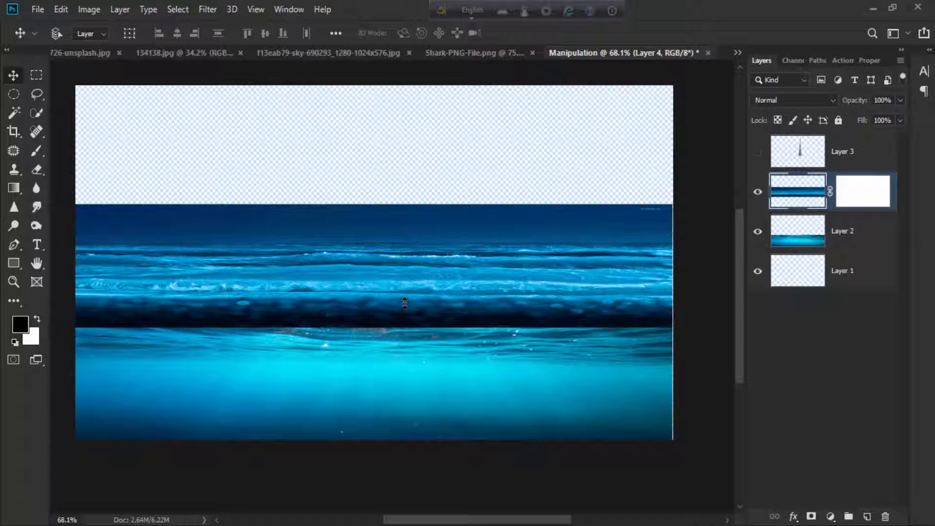
Paint the wave layer's mask with the 60 px soft black brush at 40% opacity, blending its lower edge from the left end past the middle.
key("ctrl+backslash")
key("b")
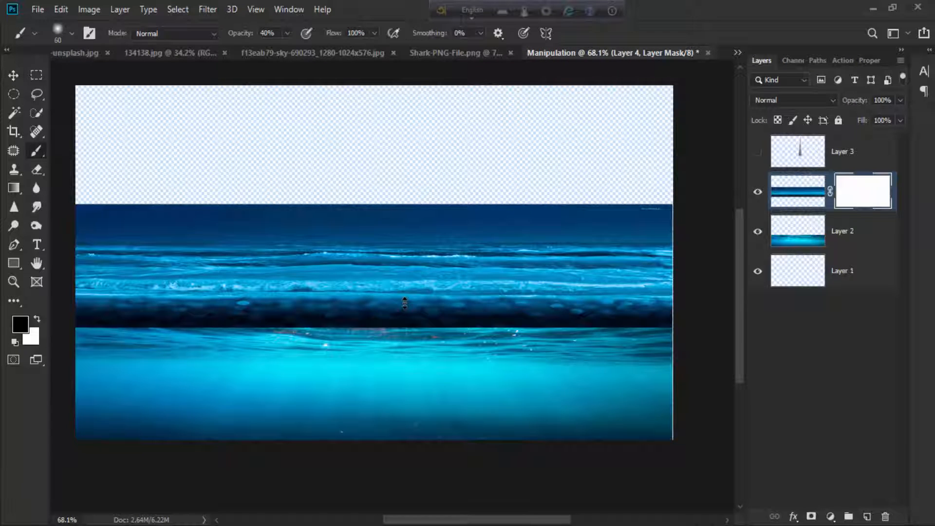
scroll(405, 303, "up", 2)
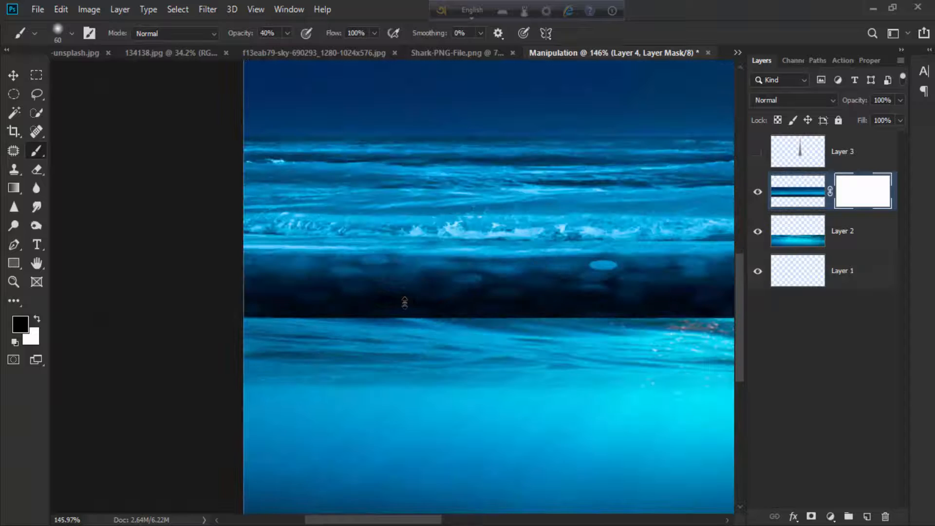
mouse_move(359, 310)
left_mouse_down()
mouse_move(243, 310)
mouse_move(481, 306)
left_mouse_up()
scroll(404, 303, "right", 5)
left_click_drag(283, 301, 114, 300)
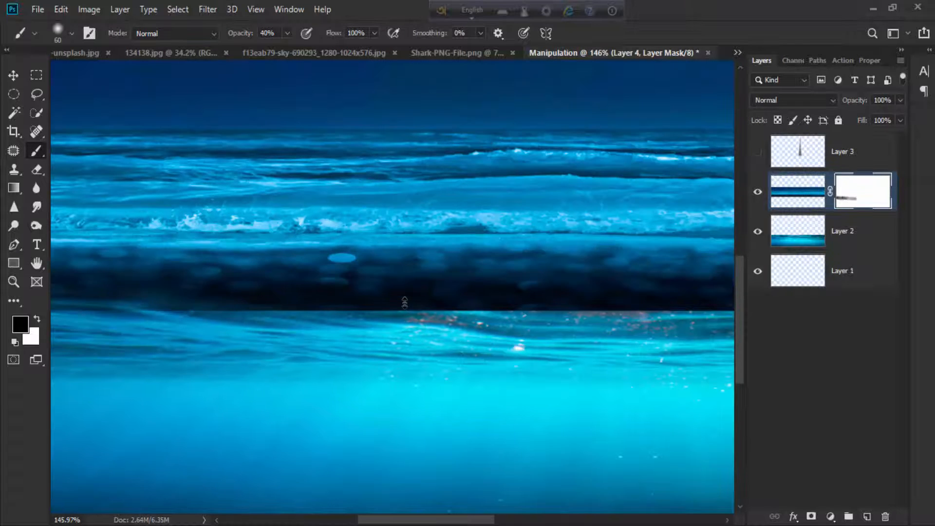
left_click_drag(208, 303, 642, 302)
left_click_drag(186, 301, 378, 301)
left_click_drag(306, 298, 681, 299)
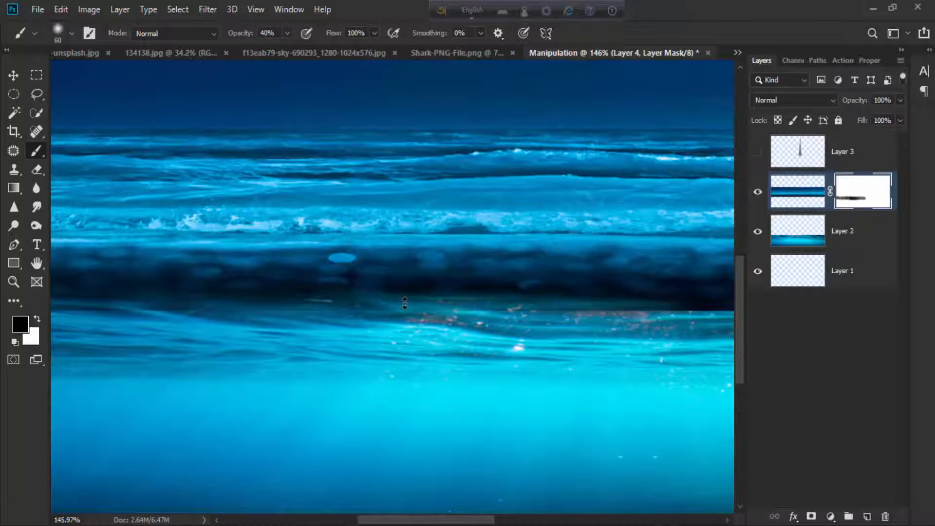
Fade the right half of the wave layer's dark lower edge into the underwater surface with black mask strokes.
scroll(405, 303, "right", 5)
left_click_drag(189, 307, 588, 310)
scroll(405, 303, "up", 2)
scroll(405, 303, "right", 3)
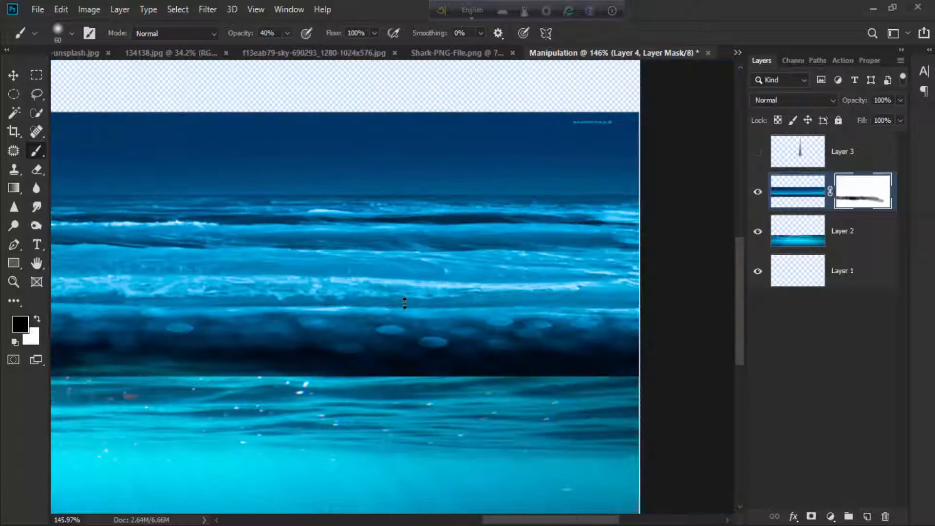
scroll(405, 303, "left", 4)
left_click_drag(244, 344, 507, 362)
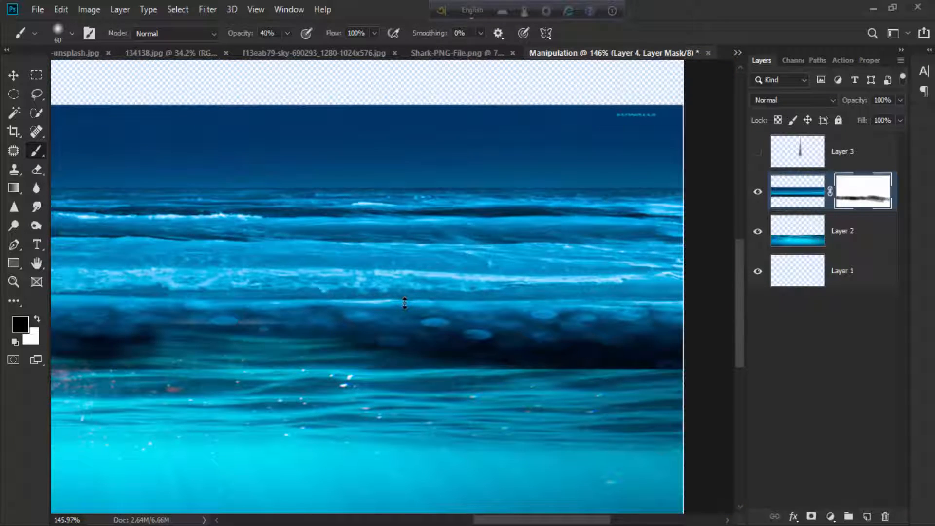
mouse_move(287, 348)
left_mouse_down()
mouse_move(678, 365)
mouse_move(501, 370)
left_mouse_up()
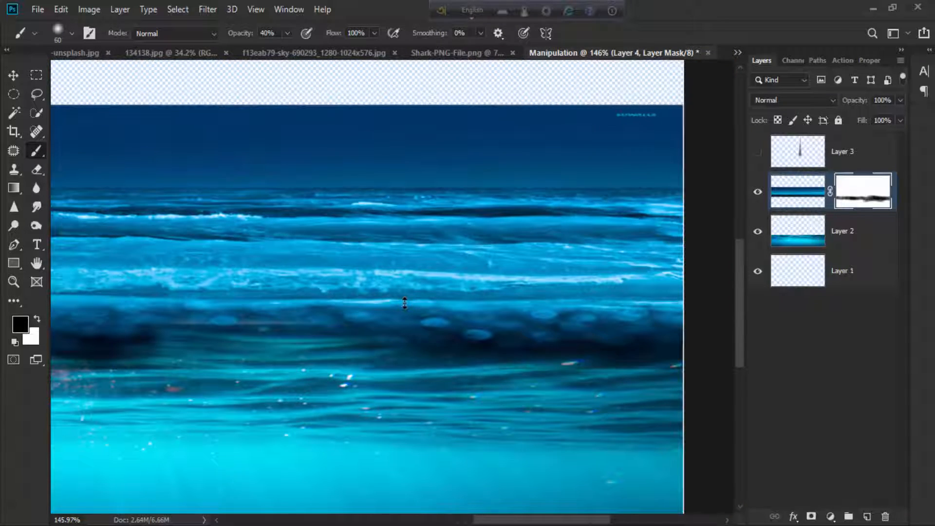
mouse_move(185, 354)
left_mouse_down()
mouse_move(392, 346)
mouse_move(234, 345)
mouse_move(319, 347)
left_mouse_up()
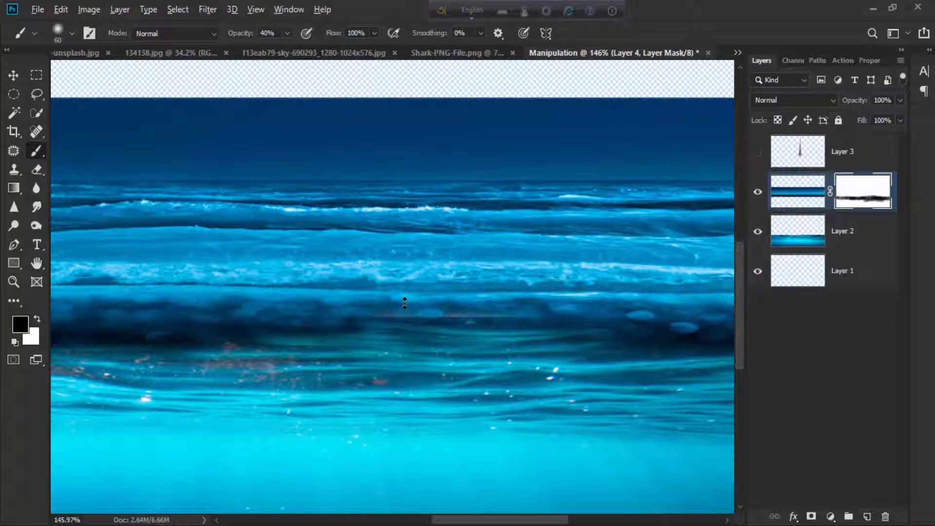
Soften the remaining dark patch near the middle of the wave layer's lower edge with black on the mask.
key("x")
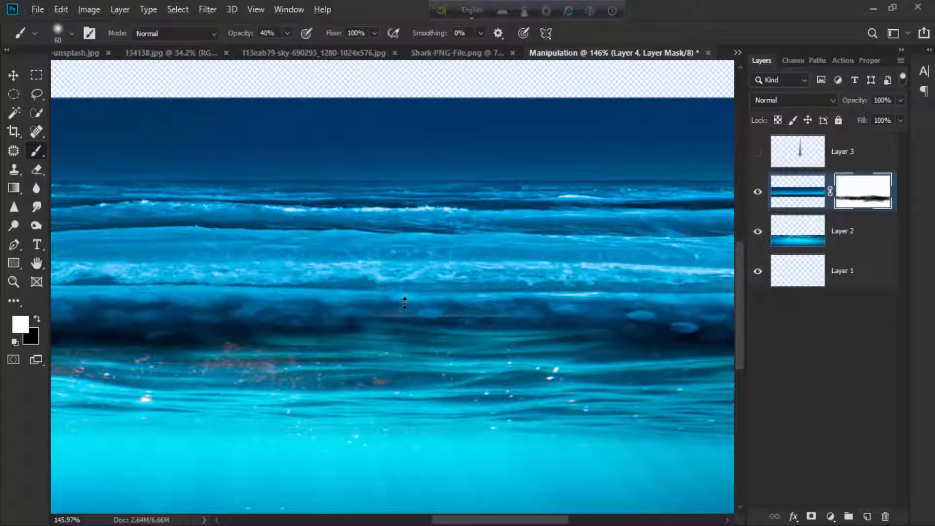
scroll(405, 303, "down", 2)
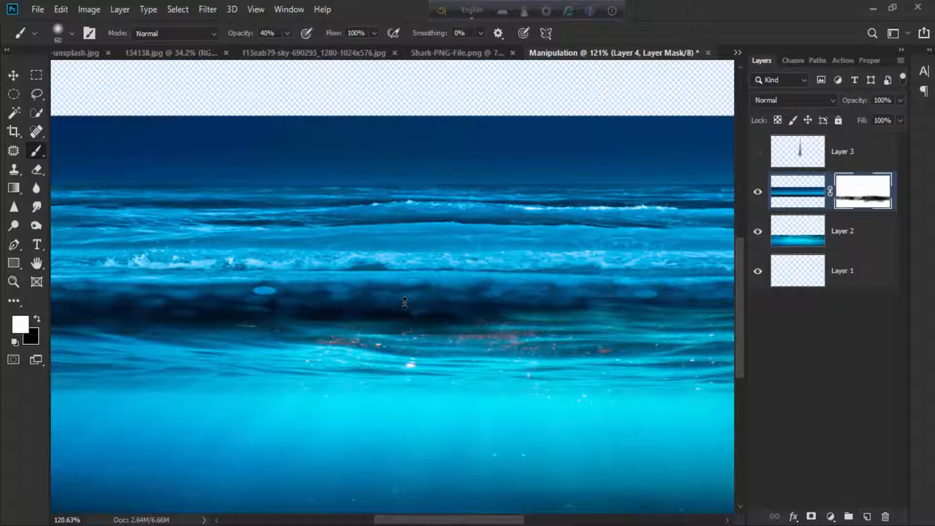
key("x")
mouse_move(404, 303)
left_mouse_down()
mouse_move(458, 312)
mouse_move(404, 303)
left_mouse_up()
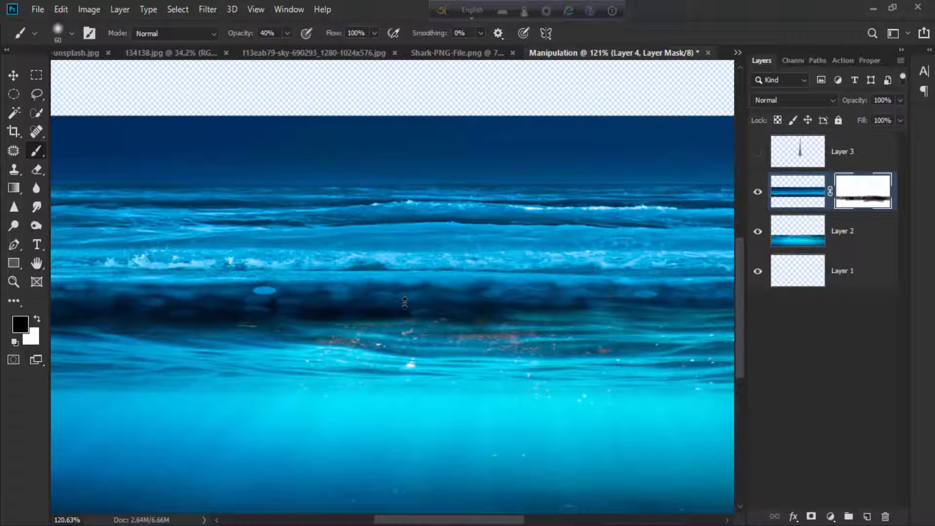
scroll(405, 303, "down", 4)
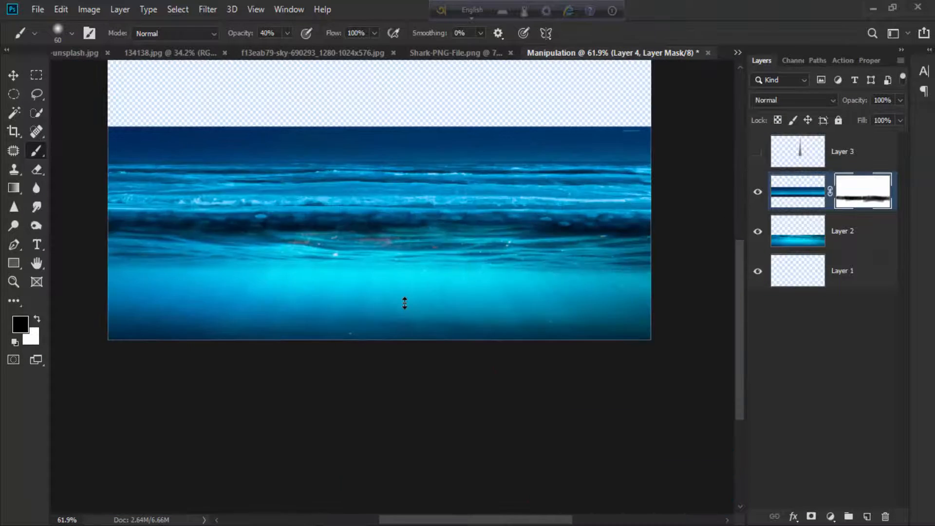
scroll(404, 303, "up", 2)
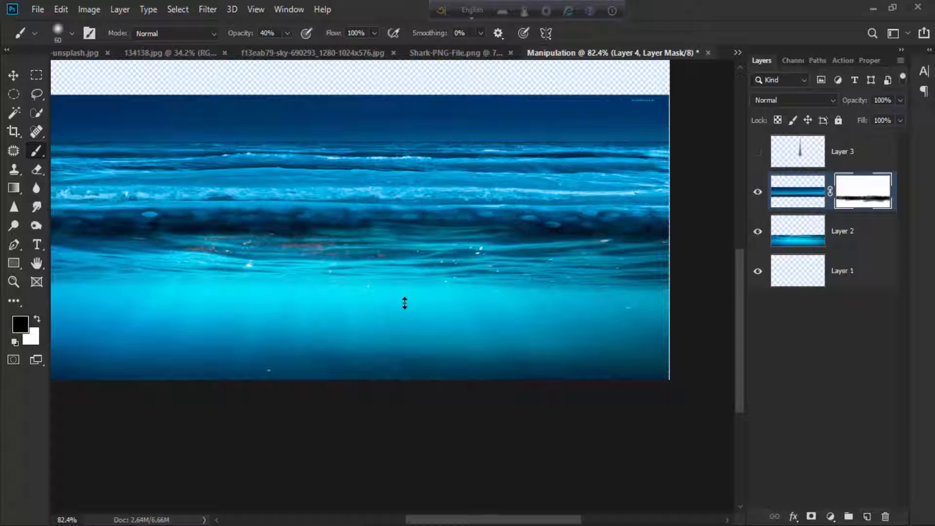
scroll(404, 303, "left", 3)
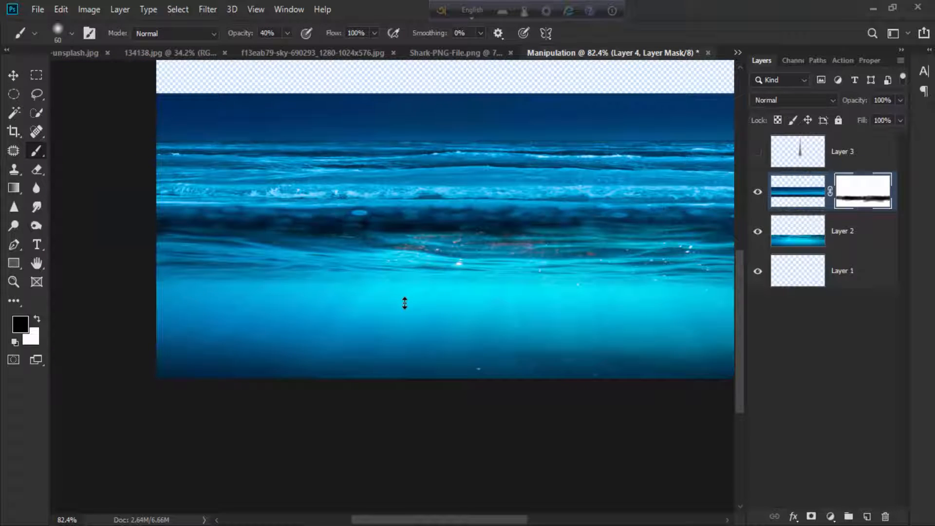
Reduce the brush to 37 px and restore the left end of the dark wave band with white on the mask.
scroll(404, 303, "up", 3)
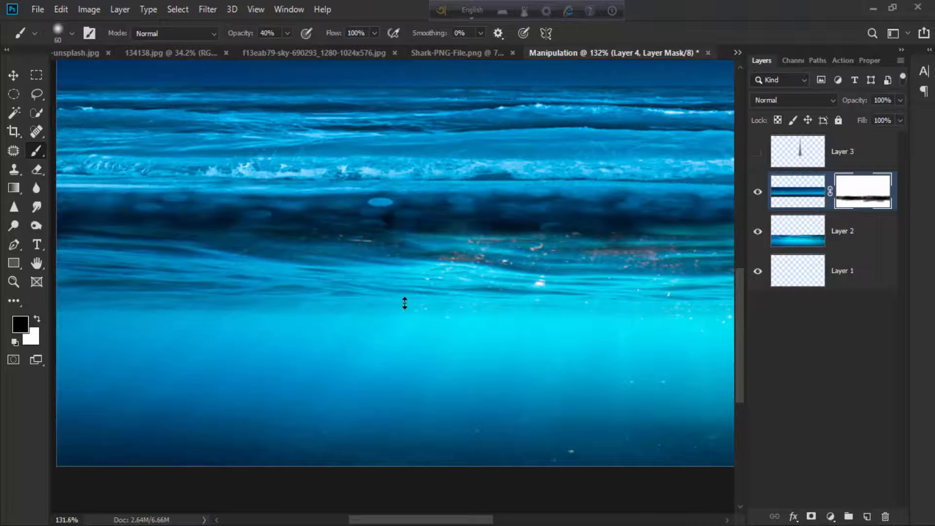
scroll(405, 303, "left", 5)
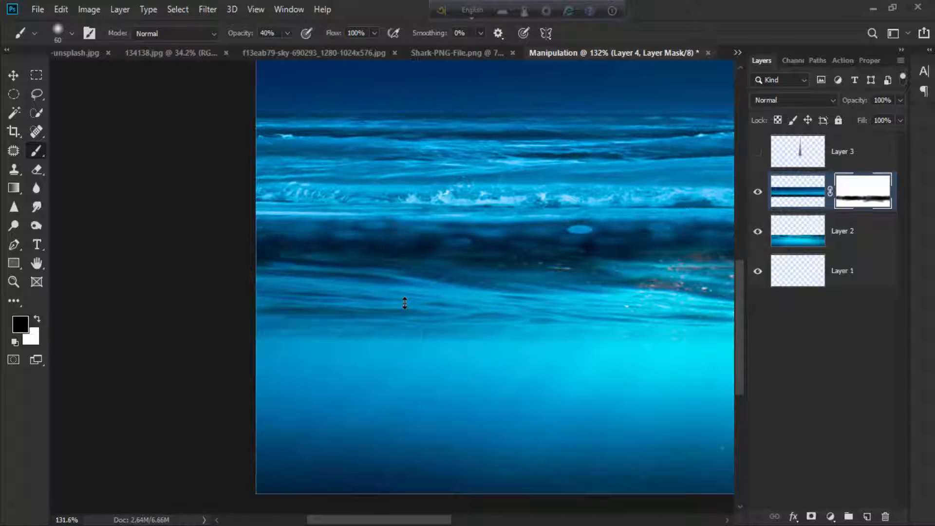
right_click(405, 303)
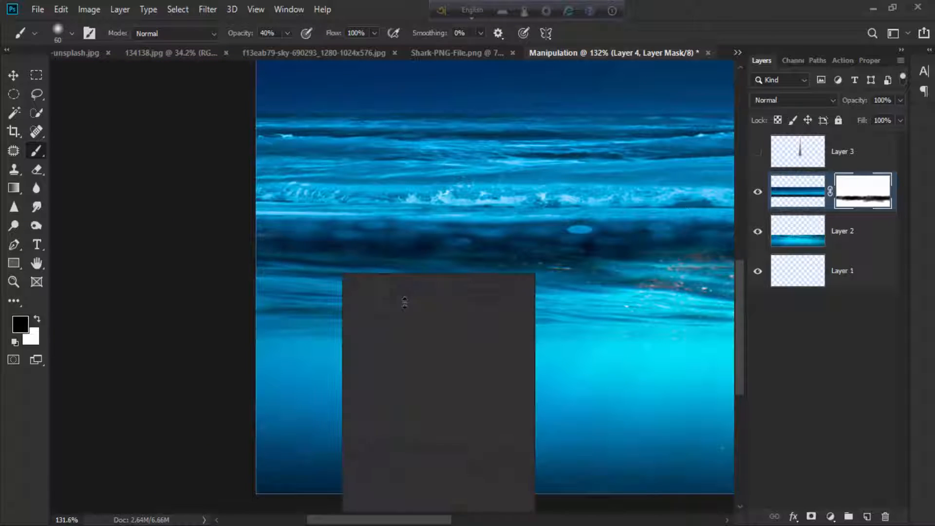
left_click_drag(435, 311, 425, 310)
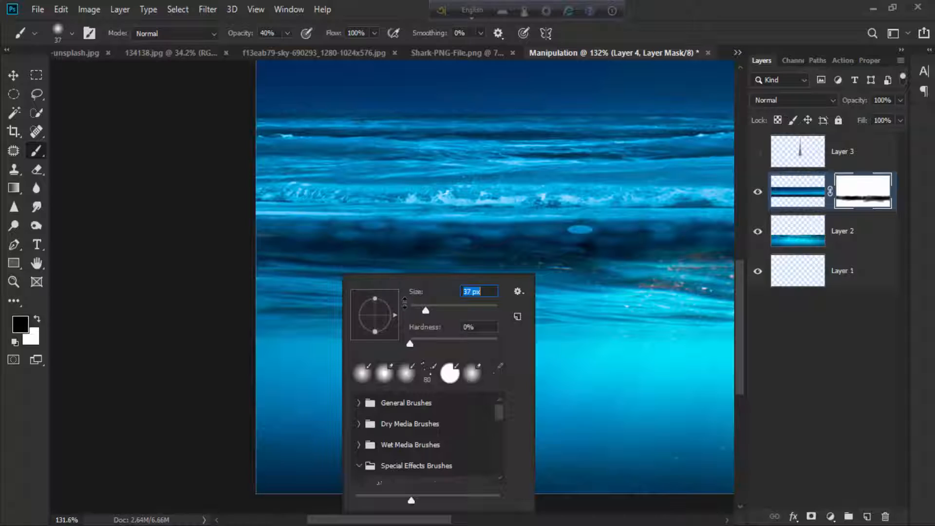
key("Return")
key("x")
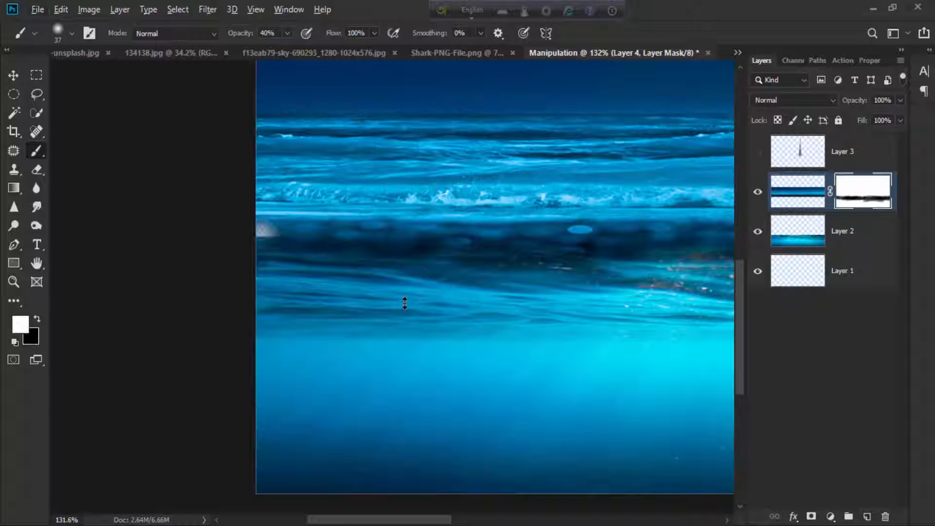
left_click(267, 233)
left_click(263, 233)
left_click(263, 232)
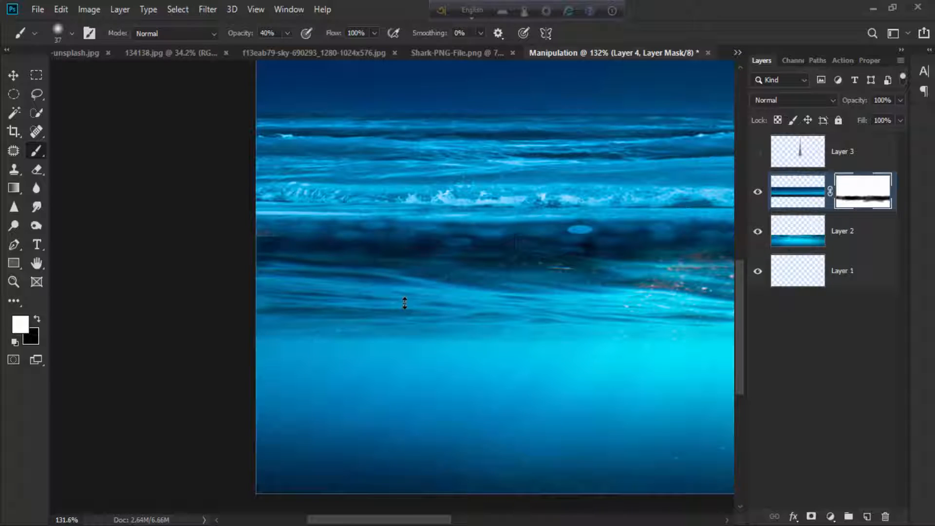
left_click(269, 268)
left_click(273, 264)
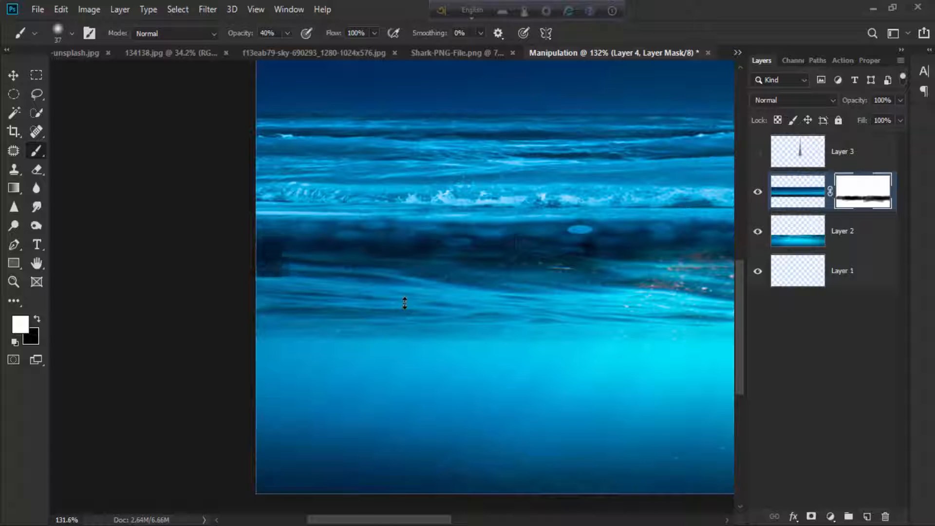
Refine the left end and the middle of the dark wave band with black brush touches on the mask.
key("x")
left_click(274, 259)
left_click(273, 267)
left_click(263, 251)
left_click_drag(682, 254, 254, 306)
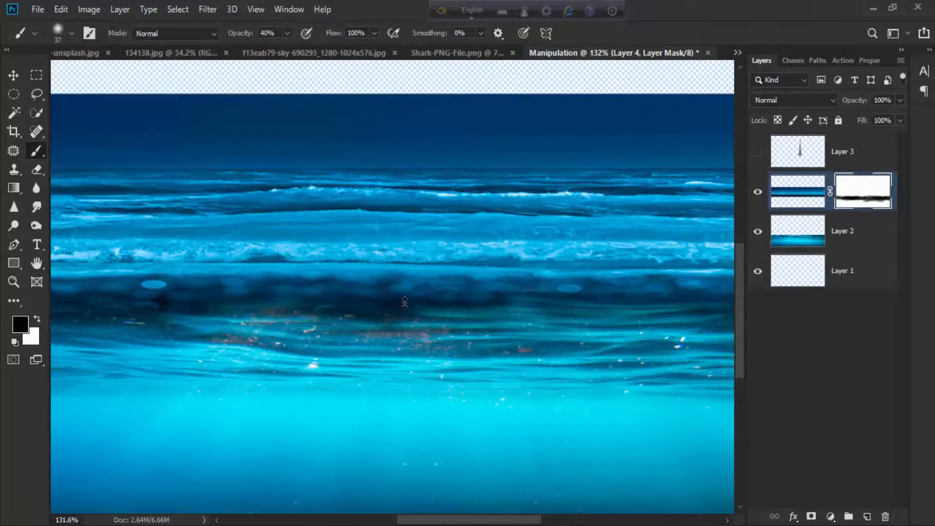
left_click_drag(366, 317, 162, 329)
left_click(164, 328)
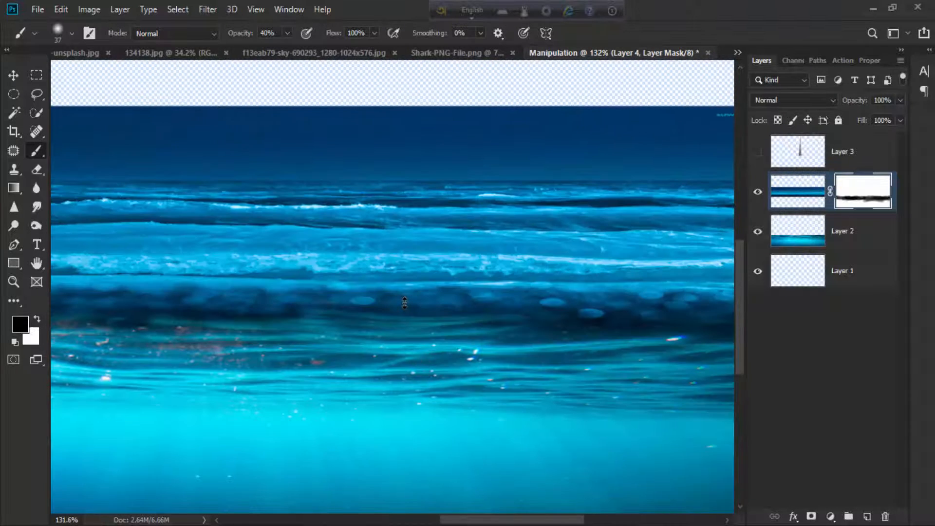
scroll(405, 303, "down", 2)
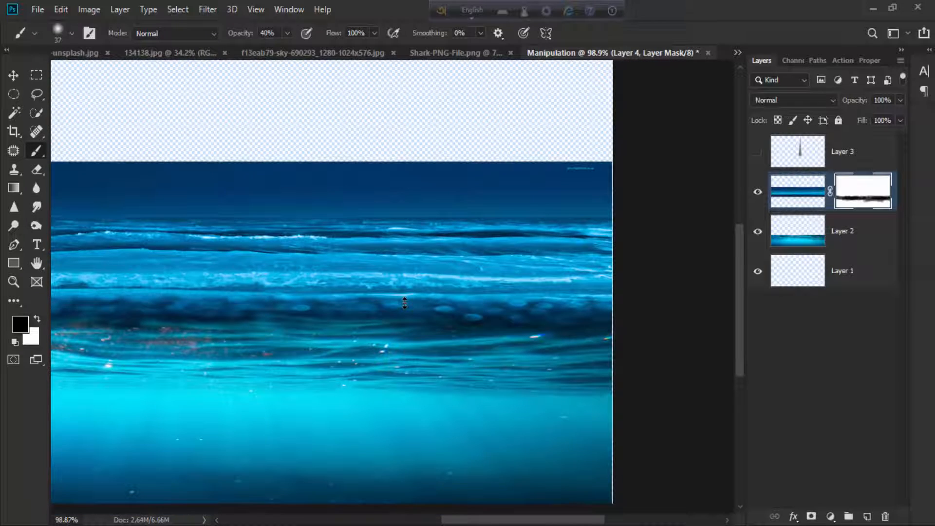
scroll(405, 303, "down", 4)
scroll(405, 303, "up", 1)
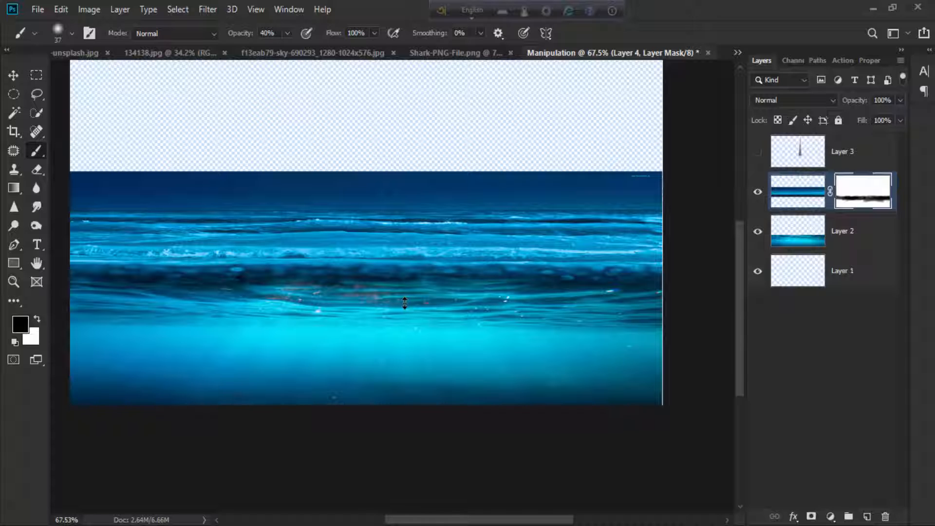
Mask out the small watermark in the upper right corner of the wave layer with the black brush.
scroll(404, 303, "down", 2)
scroll(405, 303, "up", 4)
scroll(405, 303, "right", 4)
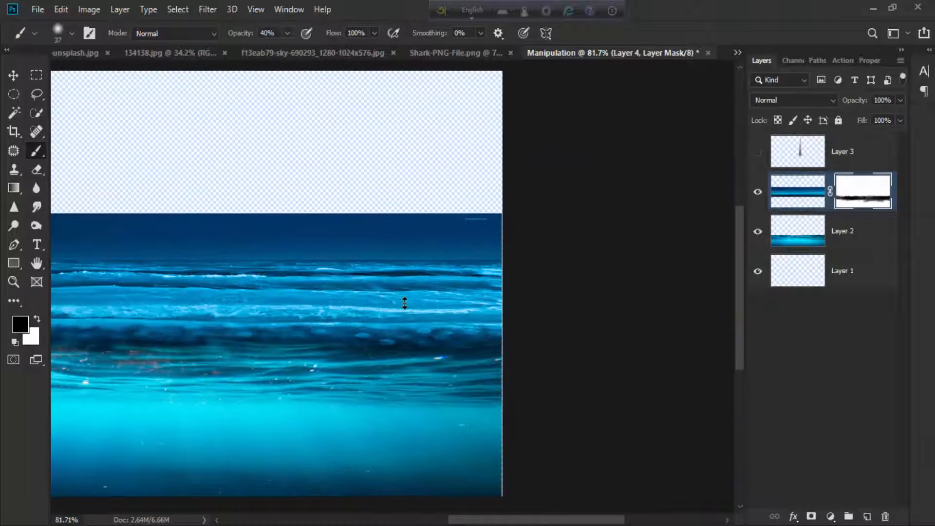
scroll(405, 303, "up", 3)
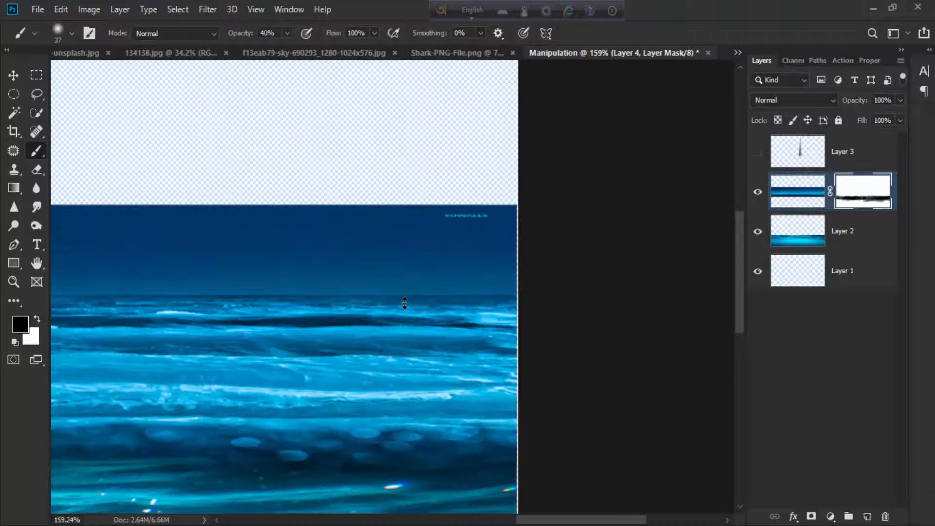
key("ctrl+2")
key("v")
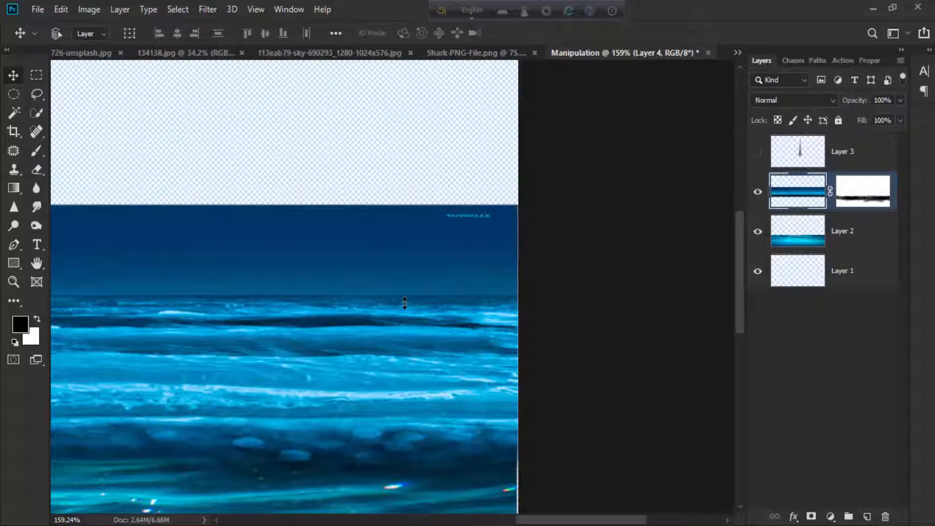
key("ctrl+backslash")
scroll(405, 303, "left", 3)
scroll(405, 303, "up", 1)
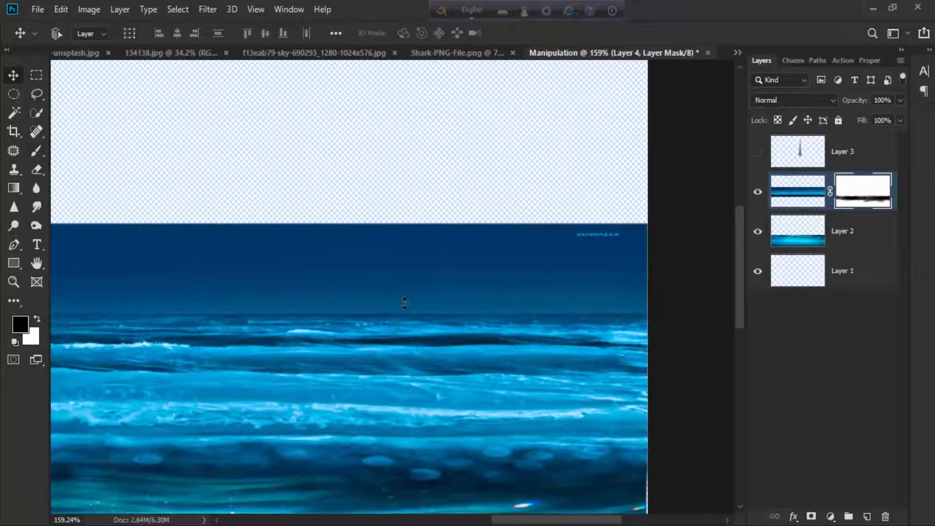
key("b")
left_click_drag(633, 236, 497, 242)
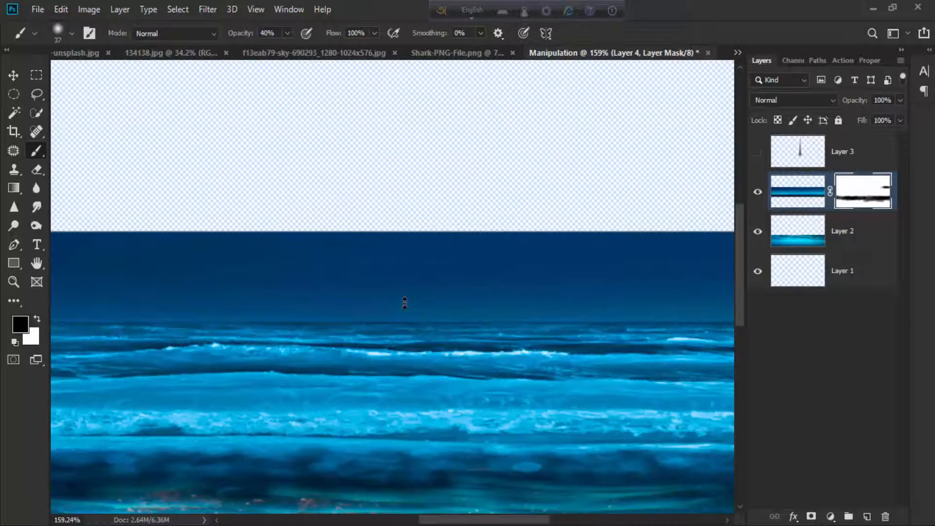
Set the brush to 80 px and 100% opacity, and mask away much of the dark sky band above the wave layer's horizon.
left_click(287, 33)
left_click_drag(370, 253, 229, 254)
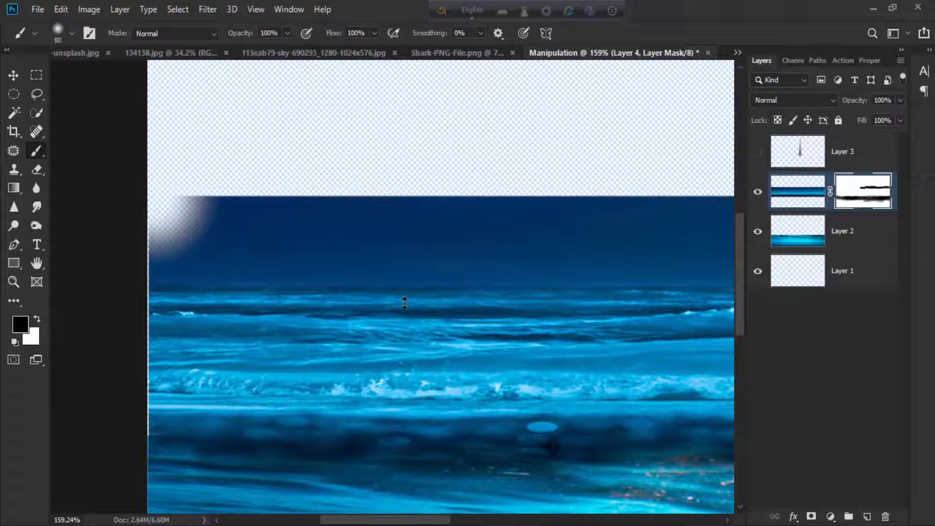
mouse_move(161, 210)
left_mouse_down()
mouse_move(274, 223)
mouse_move(268, 230)
mouse_move(538, 204)
left_mouse_up()
scroll(405, 303, "right", 2)
left_click_drag(267, 234, 656, 202)
left_click_drag(528, 320, 405, 303)
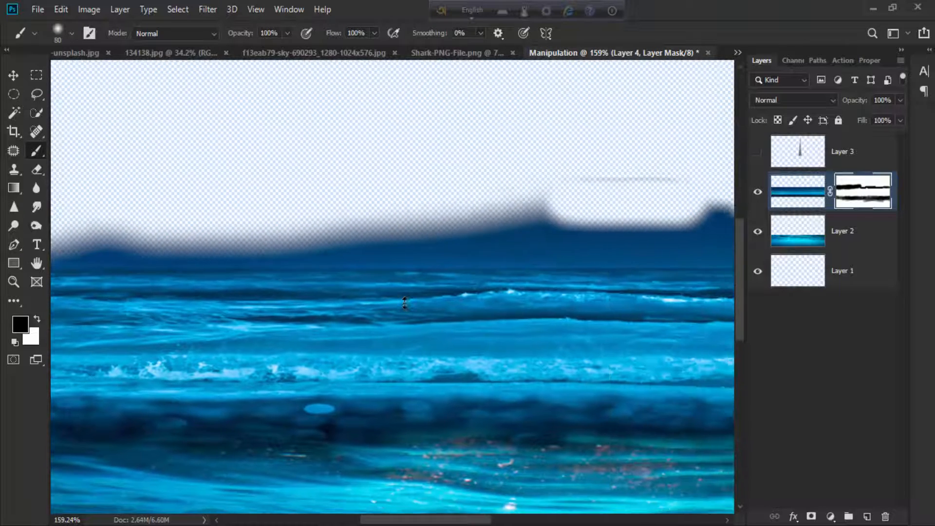
right_click(405, 302)
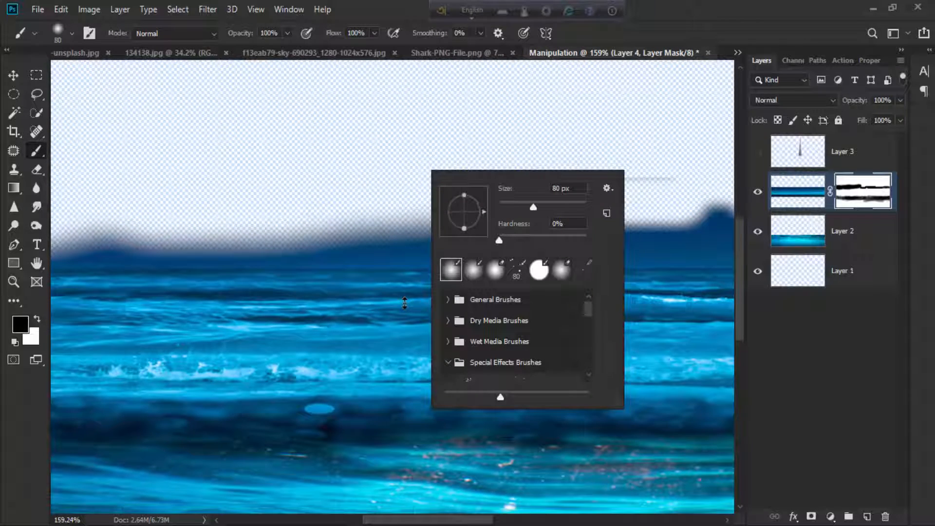
mouse_move(295, 235)
left_mouse_down()
mouse_move(525, 223)
mouse_move(338, 228)
left_mouse_up()
Lower the brush opacity to 40% and partly fade the middle of the dark sky band on the wave layer's mask.
mouse_move(330, 243)
left_mouse_down()
mouse_move(576, 233)
mouse_move(347, 229)
mouse_move(510, 242)
left_mouse_up()
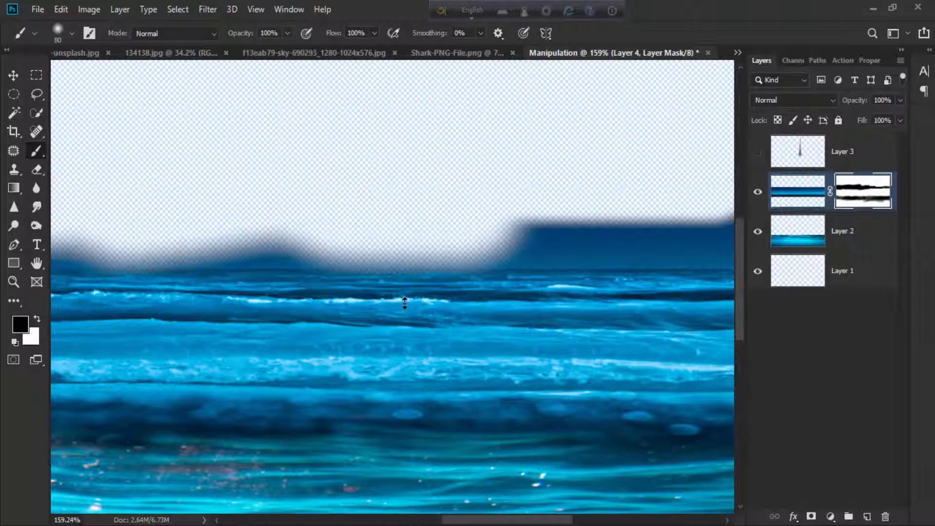
key("ctrl+z")
left_click(269, 33)
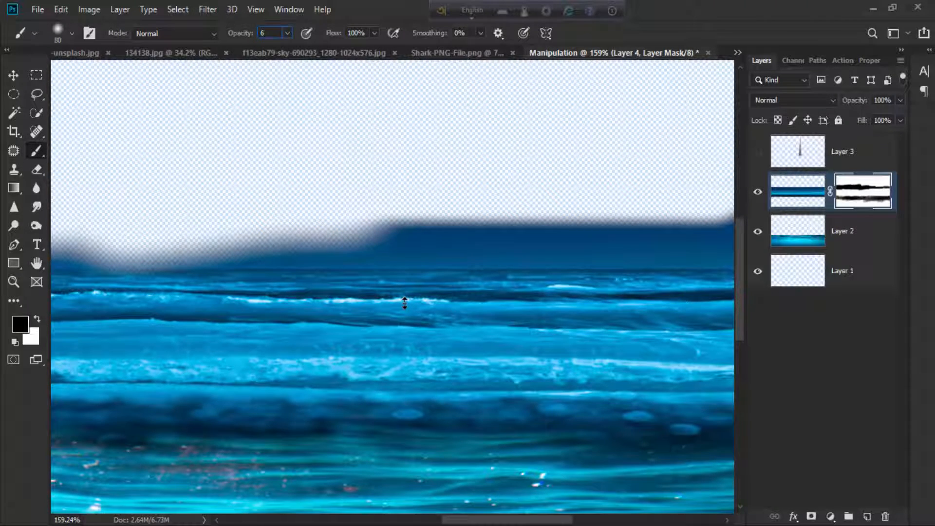
key("Return")
left_click_drag(417, 236, 509, 230)
left_click_drag(509, 230, 350, 231)
key("ctrl+z")
left_click_drag(319, 208, 392, 236)
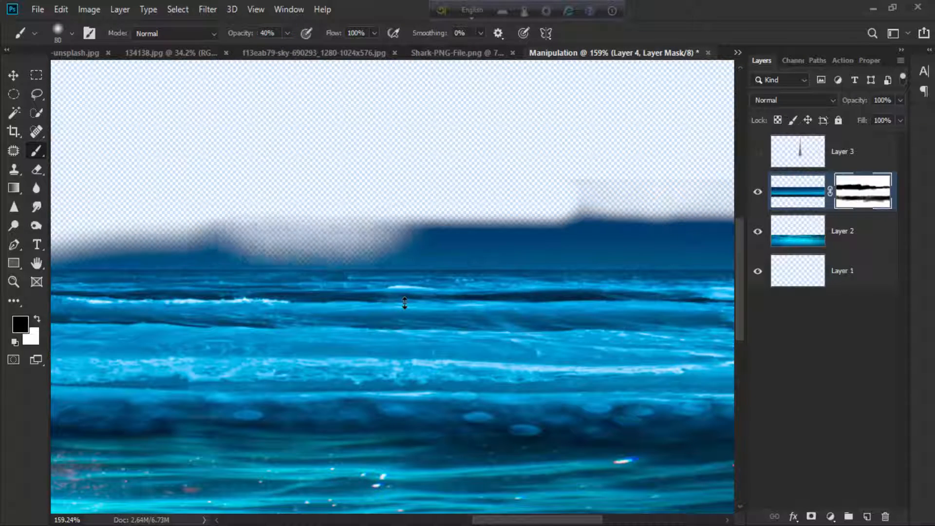
Reduce the brush to 25 px and fade the right part of the dark sky band down to the wave layer's horizon.
left_click_drag(604, 244, 170, 292)
mouse_move(97, 279)
left_mouse_down()
mouse_move(285, 276)
mouse_move(307, 285)
mouse_move(288, 294)
left_mouse_up()
left_click_drag(244, 292, 338, 269)
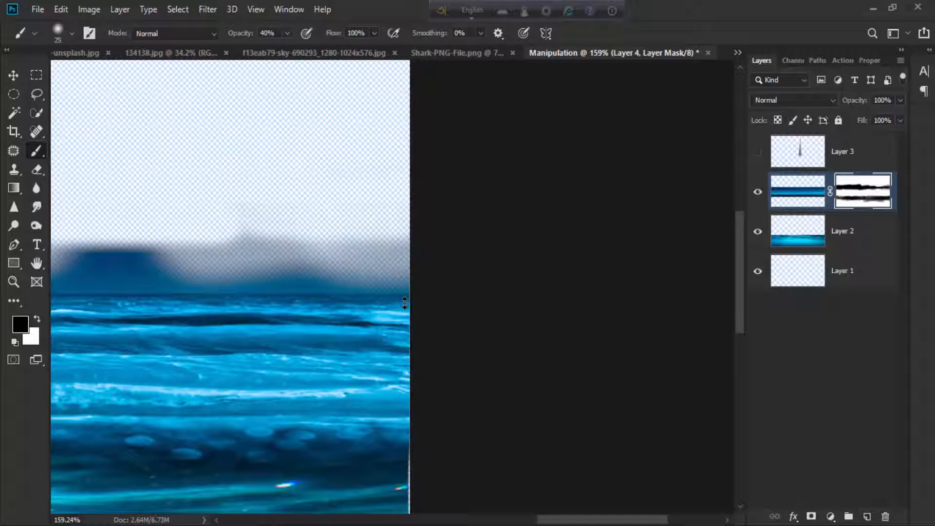
left_click_drag(280, 280, 405, 268)
left_click_drag(357, 281, 402, 279)
left_click_drag(243, 292, 456, 276)
key("[")
left_click_drag(282, 234, 522, 242)
left_click_drag(283, 295, 453, 292)
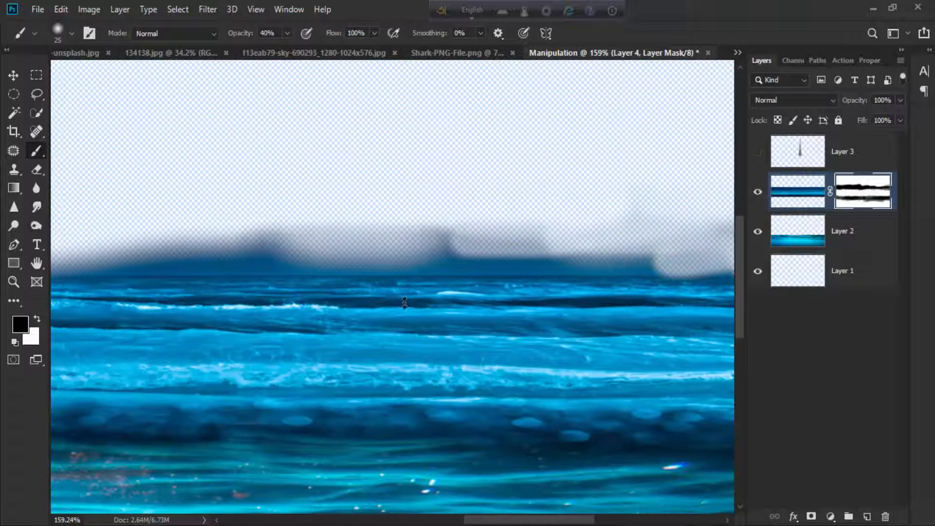
Fade the rest of the dark sky band with black strokes along the horizon from the middle to the left end.
mouse_move(534, 232)
left_mouse_down()
mouse_move(416, 233)
mouse_move(540, 243)
left_mouse_up()
left_click_drag(379, 240, 200, 246)
left_click_drag(445, 243, 274, 243)
left_click_drag(274, 292, 647, 280)
left_click_drag(243, 242, 598, 242)
left_click_drag(331, 293, 539, 290)
left_click_drag(535, 246, 273, 245)
left_click_drag(273, 292, 593, 273)
left_click_drag(553, 226, 306, 223)
left_click(425, 225)
left_click(308, 223)
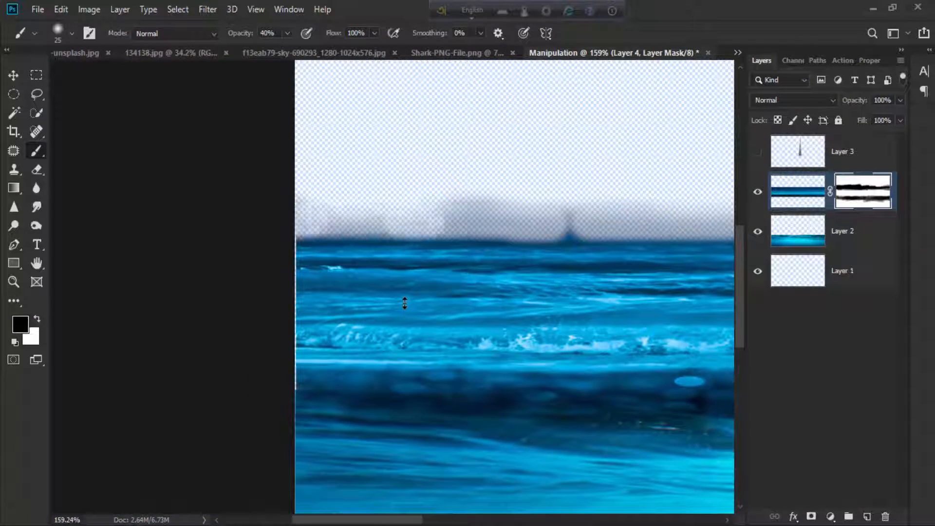
Stretch the wave layer's image slightly outward to cover the thin gap at the canvas's left edge.
scroll(405, 303, "right", 2)
left_click(798, 192)
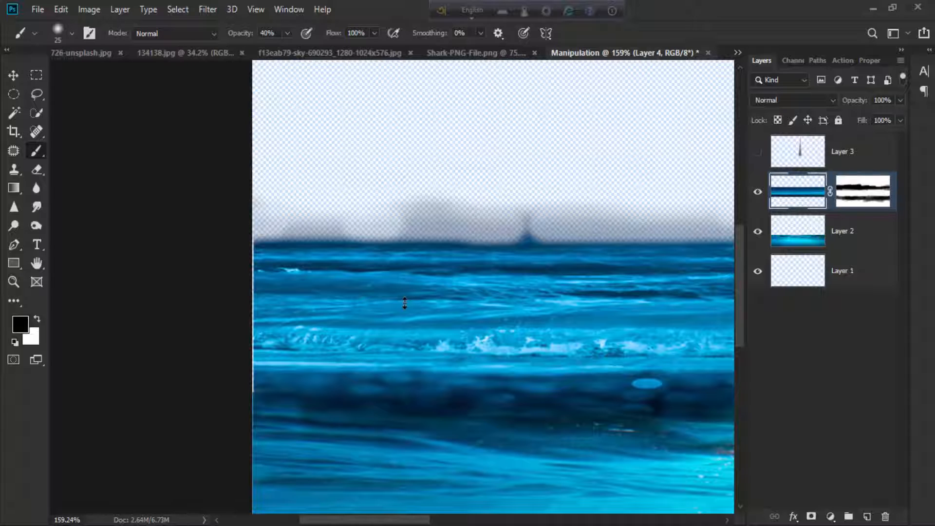
key("ctrl+t")
left_click_drag(253, 297, 251, 297)
key("b")
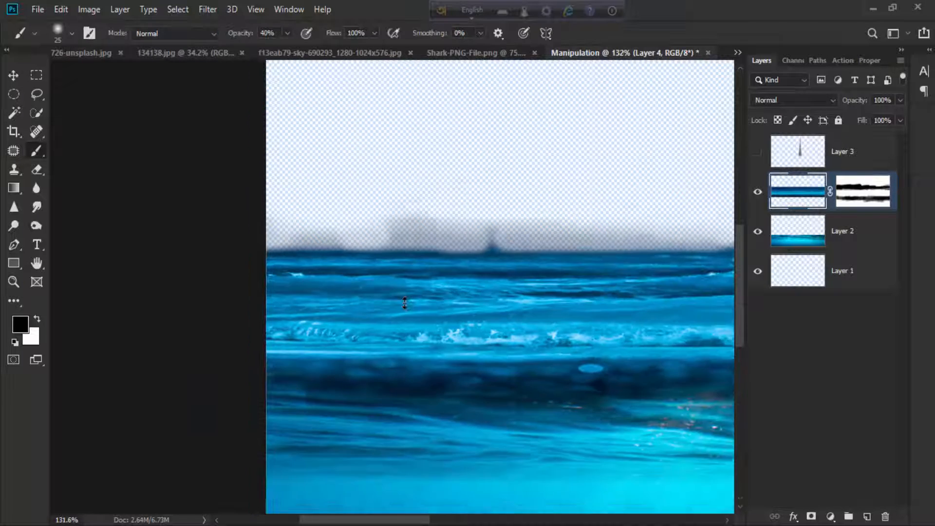
scroll(405, 303, "down", 2)
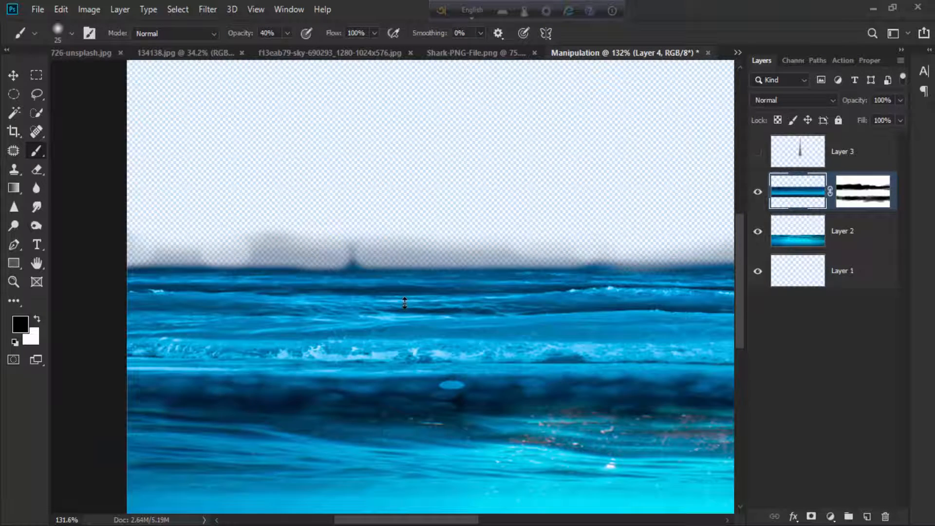
Target the wave layer's mask again and fade the leftover haze above the left part of the horizon.
scroll(405, 303, "up", 3)
left_click(863, 192)
mouse_move(214, 235)
left_mouse_down()
mouse_move(377, 244)
mouse_move(269, 246)
left_mouse_up()
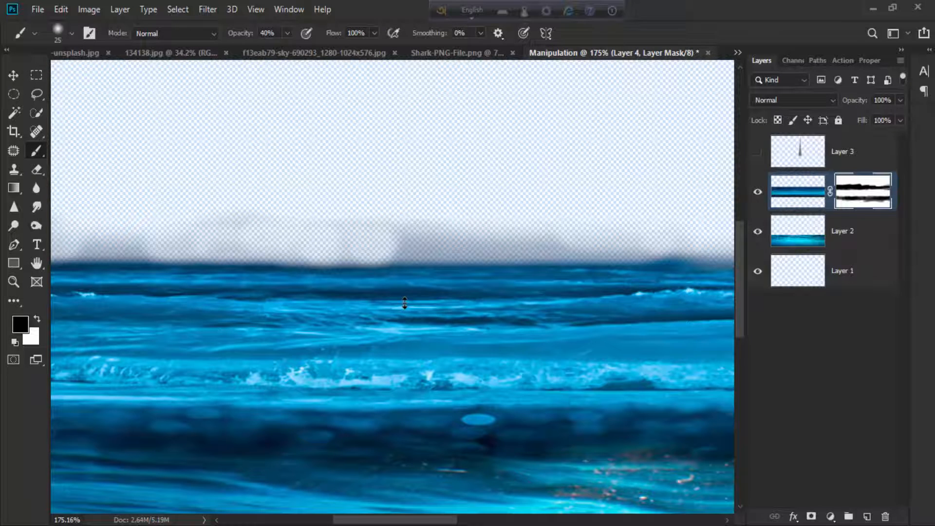
scroll(405, 304, "up", 5)
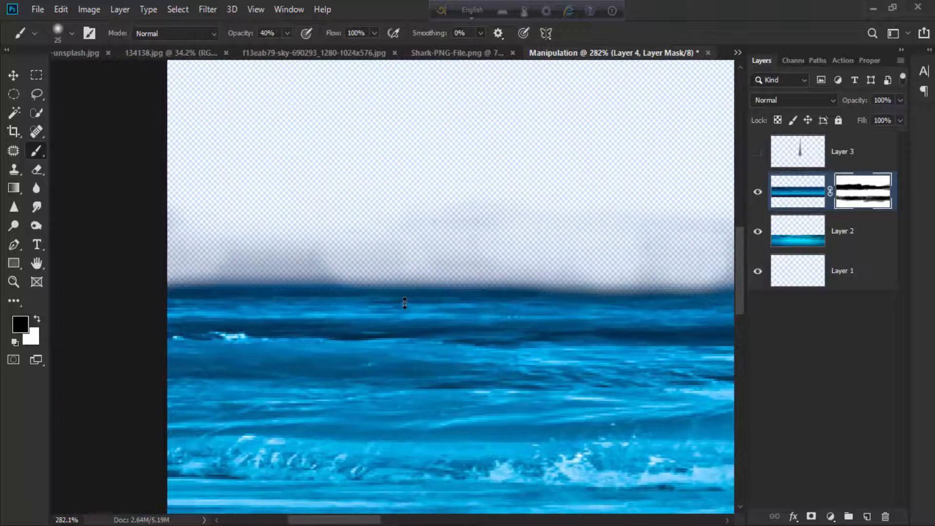
mouse_move(176, 259)
left_mouse_down()
mouse_move(257, 262)
mouse_move(282, 278)
mouse_move(716, 274)
left_mouse_up()
left_click_drag(682, 287, 263, 278)
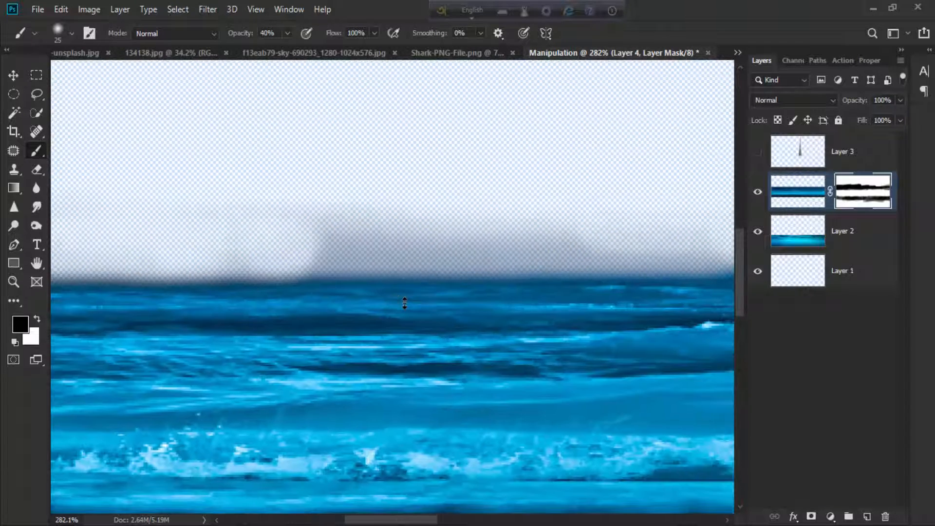
Fade the grey haze and dark bumps above the middle of the horizon with black strokes on the mask.
left_click_drag(263, 238, 551, 243)
left_click_drag(238, 262, 587, 262)
left_click_drag(587, 287, 398, 284)
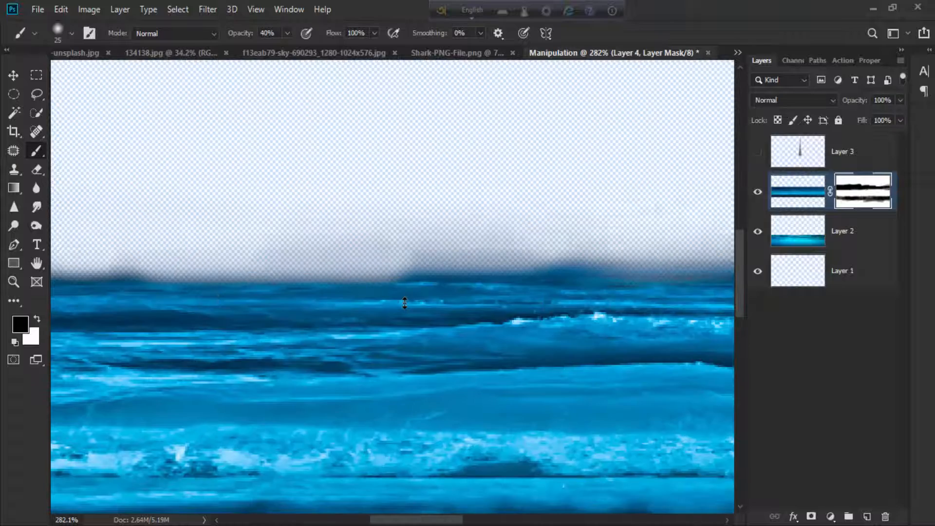
key("ctrl+z")
mouse_move(117, 269)
left_mouse_down()
mouse_move(571, 256)
mouse_move(195, 244)
mouse_move(561, 235)
left_mouse_up()
mouse_move(560, 235)
left_mouse_down()
mouse_move(281, 245)
mouse_move(489, 227)
left_mouse_up()
Fade the haze above the right end of the horizon with black strokes on the wave layer's mask.
scroll(449, 250, "down", 5)
mouse_move(265, 251)
left_mouse_down()
mouse_move(436, 236)
mouse_move(394, 249)
left_mouse_up()
mouse_move(706, 243)
left_mouse_down()
mouse_move(381, 206)
mouse_move(473, 195)
left_mouse_up()
left_click_drag(385, 185, 473, 180)
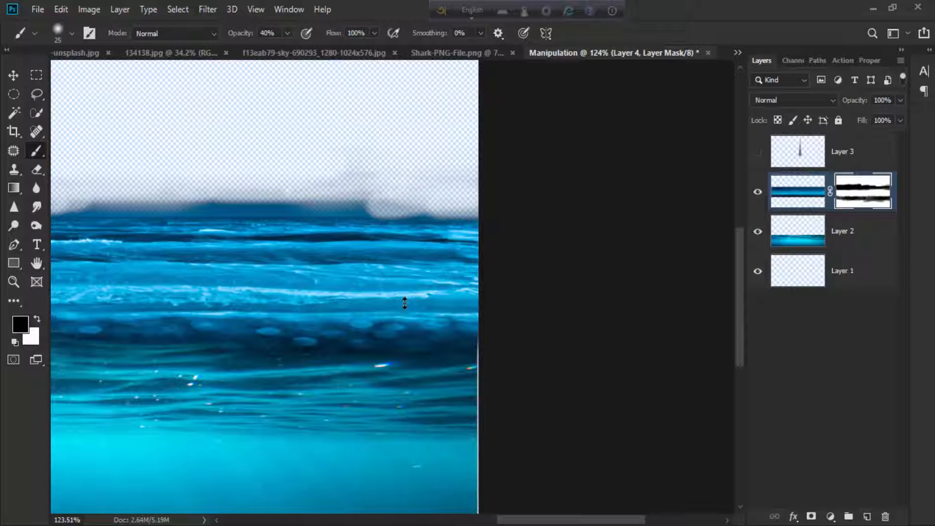
key("ctrl+e")
key("ctrl+z")
Enlarge the brush to 70 px and fade the remaining dark patches along the whole horizon.
left_click_drag(291, 205, 359, 204)
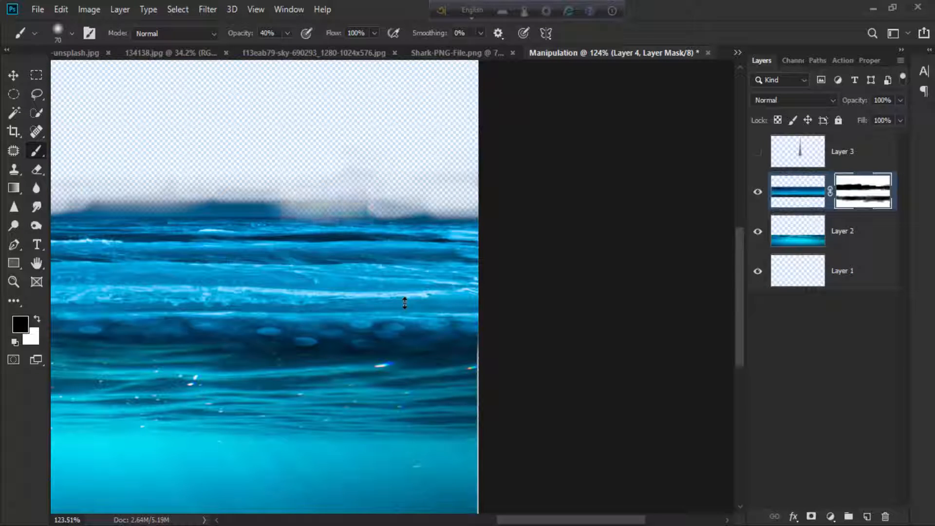
left_click_drag(244, 201, 461, 209)
mouse_move(292, 244)
left_mouse_down()
mouse_move(577, 253)
mouse_move(552, 250)
left_mouse_up()
left_click_drag(300, 209, 541, 209)
left_click_drag(312, 243, 558, 246)
left_click_drag(298, 214, 650, 219)
left_click_drag(351, 244, 708, 225)
left_click_drag(497, 208, 292, 207)
scroll(282, 207, "down", 5)
left_click_drag(514, 284, 377, 306)
left_click_drag(349, 226, 400, 228)
left_click_drag(419, 238, 167, 239)
Raise the brush to full hardness and mask out the dark bumps left above the right half of the horizon.
left_click(72, 34)
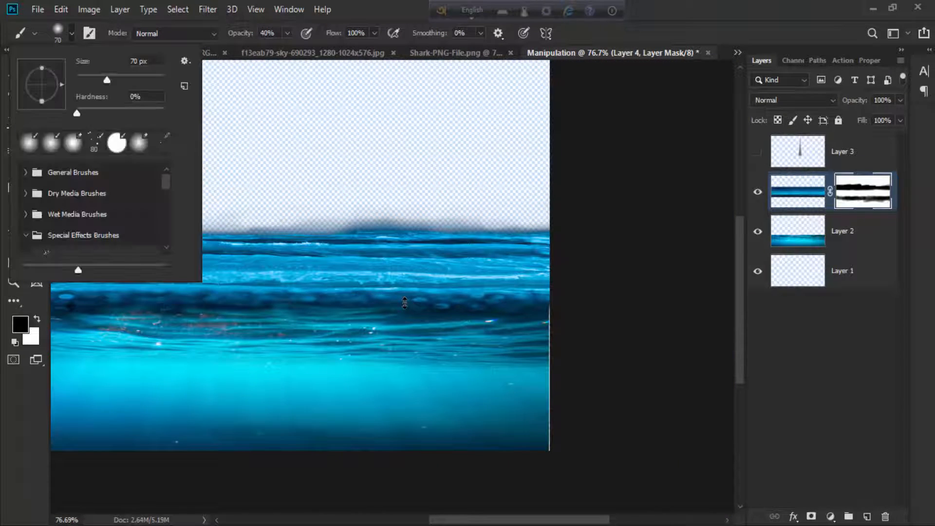
left_click_drag(77, 113, 166, 113)
key("Return")
left_click_drag(357, 223, 489, 223)
left_click_drag(253, 227, 483, 225)
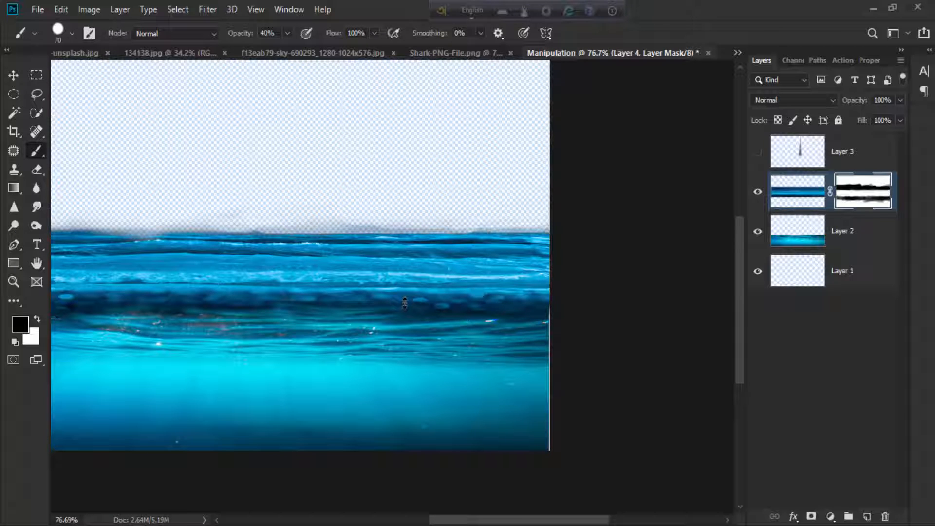
scroll(405, 303, "left", 4)
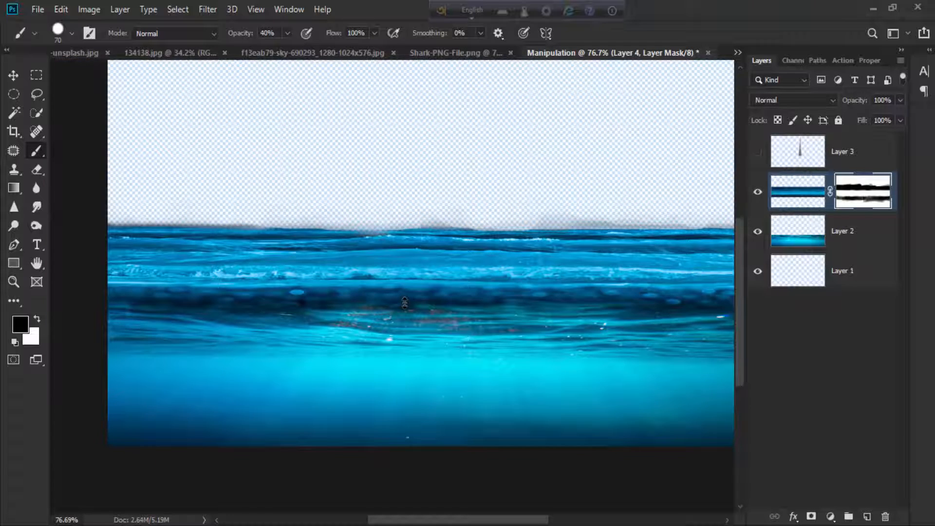
scroll(405, 303, "down", 2)
scroll(405, 304, "down", 2)
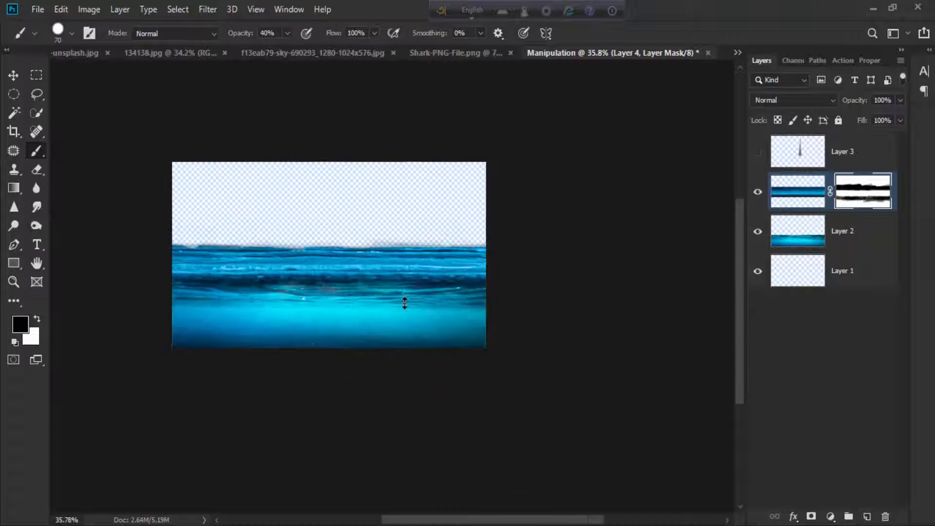
Select the underwater layer together with the wave layer and nudge both straight down a little.
key("alt+bracketleft")
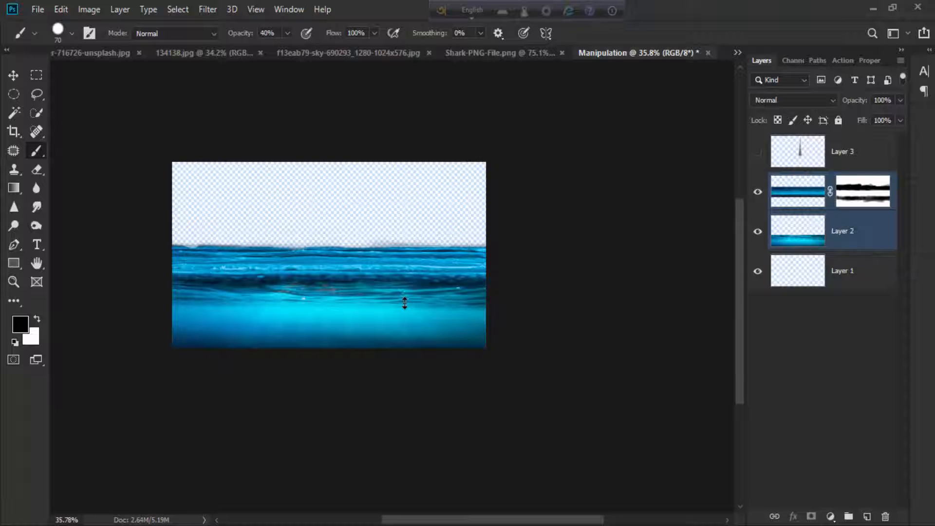
scroll(405, 303, "up", 3)
key("v")
key("Down")
key("Down")
key("Down")
key("Down")
key("Down")
key("Down")
key("Down")
key("Down")
key("Down")
key("Down")
key("Down")
key("Down")
key("Down")
key("Down")
key("Down")
key("Down")
key("Down")
key("Down")
key("Down")
key("Down")
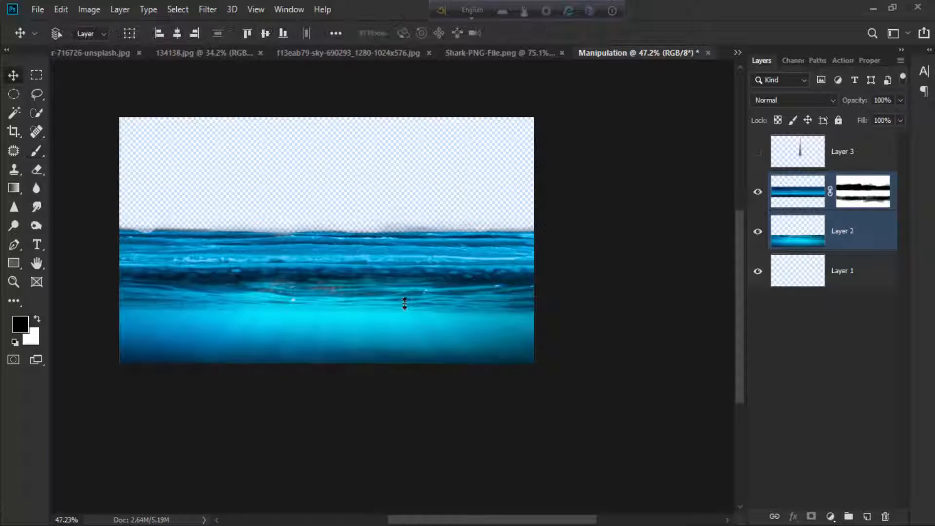
scroll(405, 303, "up", 2)
scroll(405, 304, "down", 3)
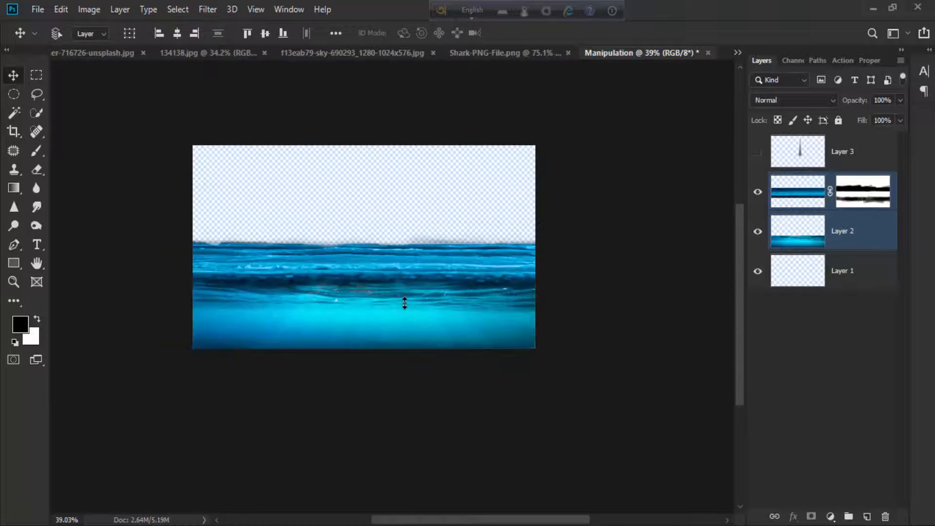
scroll(405, 303, "up", 12)
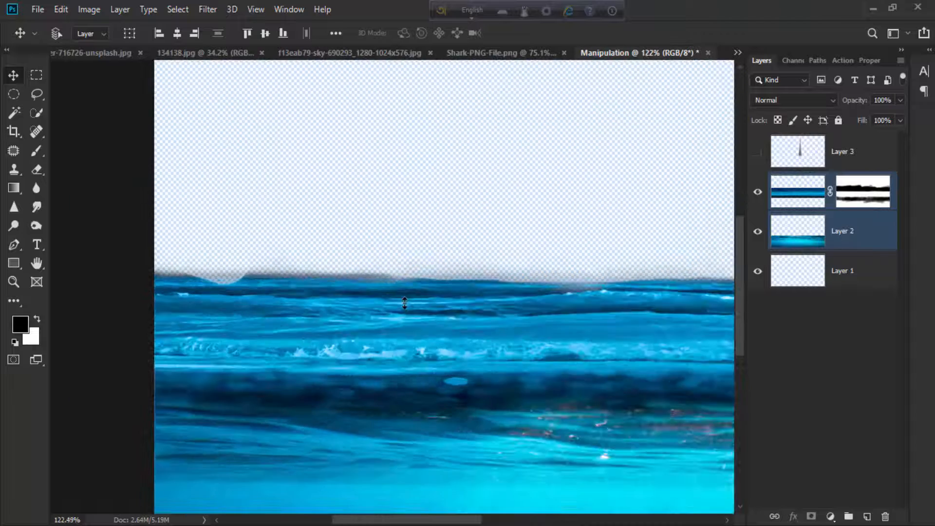
Return to the wave layer's mask and restore the over-masked dip near the left end of the horizon with white.
key("alt+bracketright")
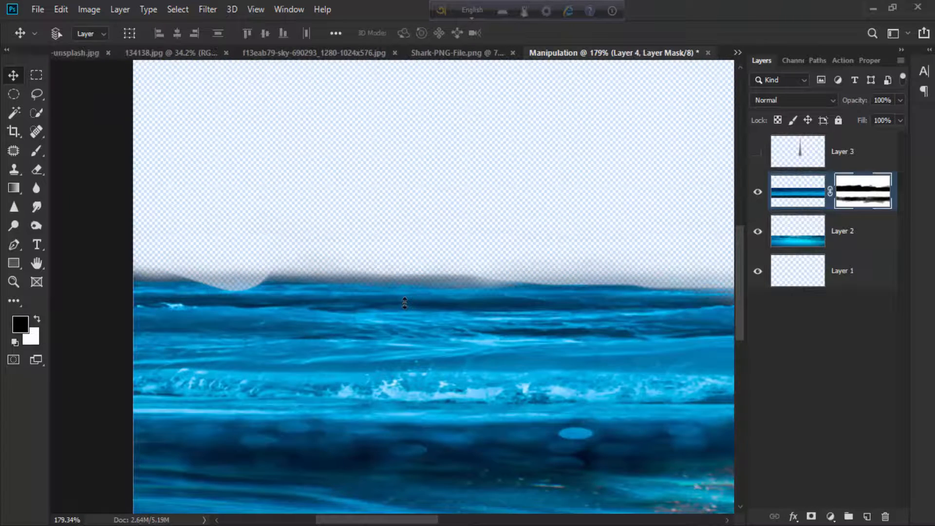
key("b")
left_click_drag(199, 264, 231, 268)
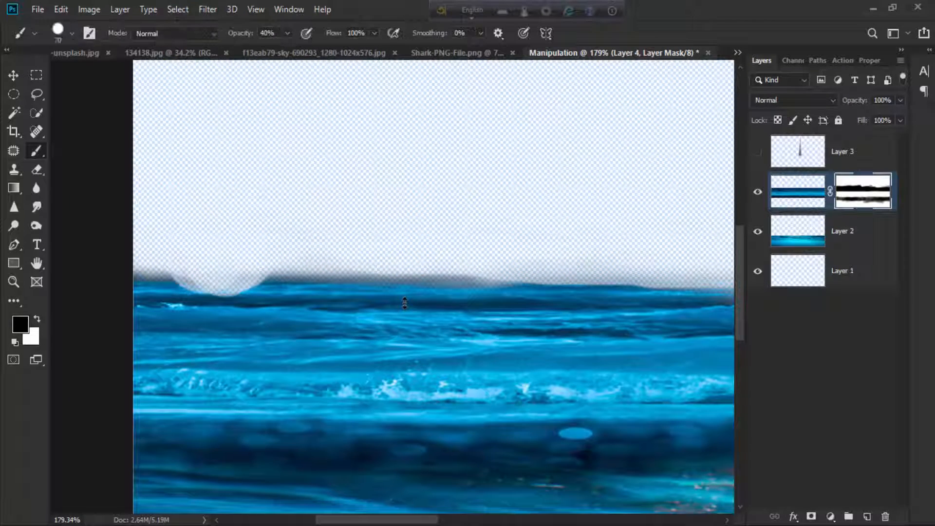
key("ctrl+z")
key("x")
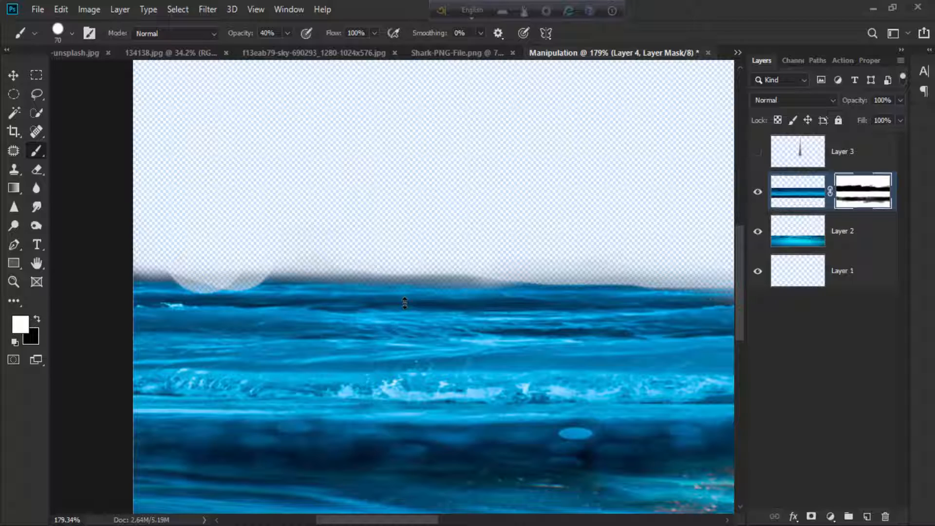
left_click(231, 306)
left_click(215, 308)
left_click(212, 309)
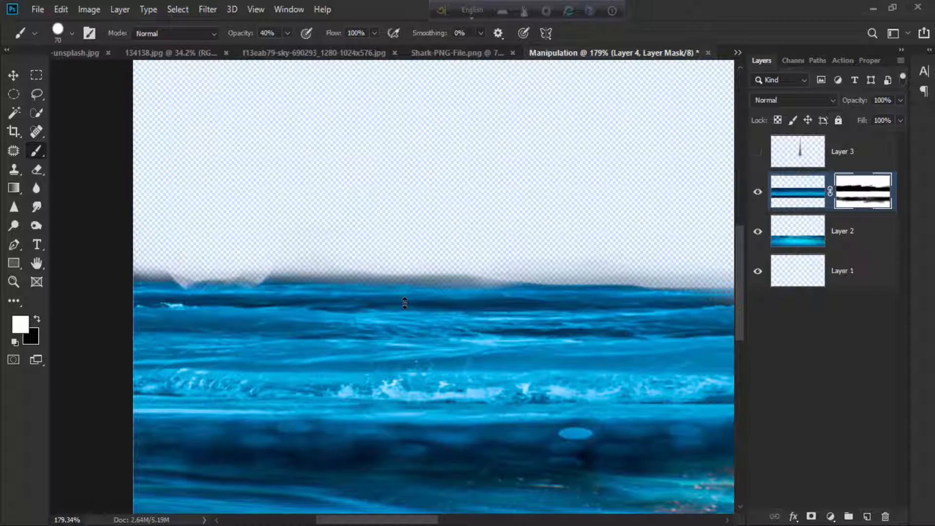
Switch back to black and trim the haze and dark bumps along the left part of the horizon.
key("x")
left_click_drag(251, 273, 526, 275)
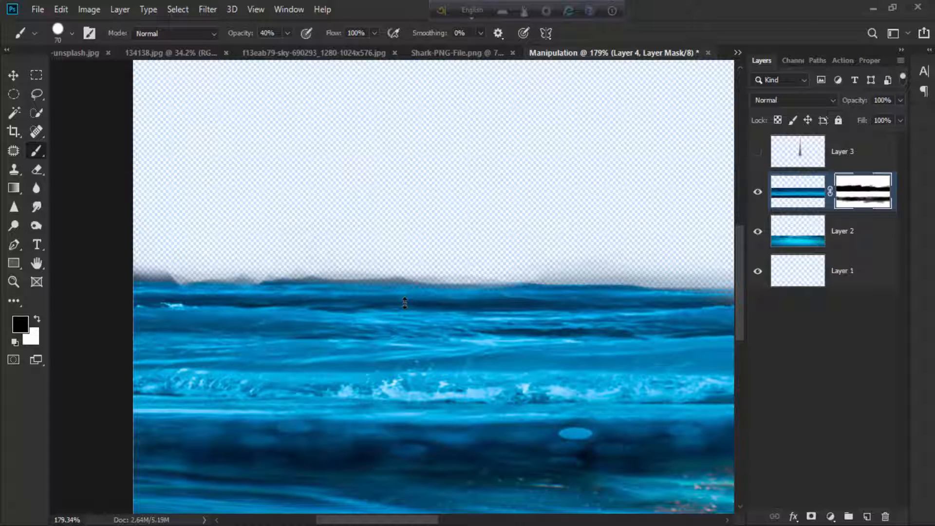
left_click_drag(405, 303, 486, 322)
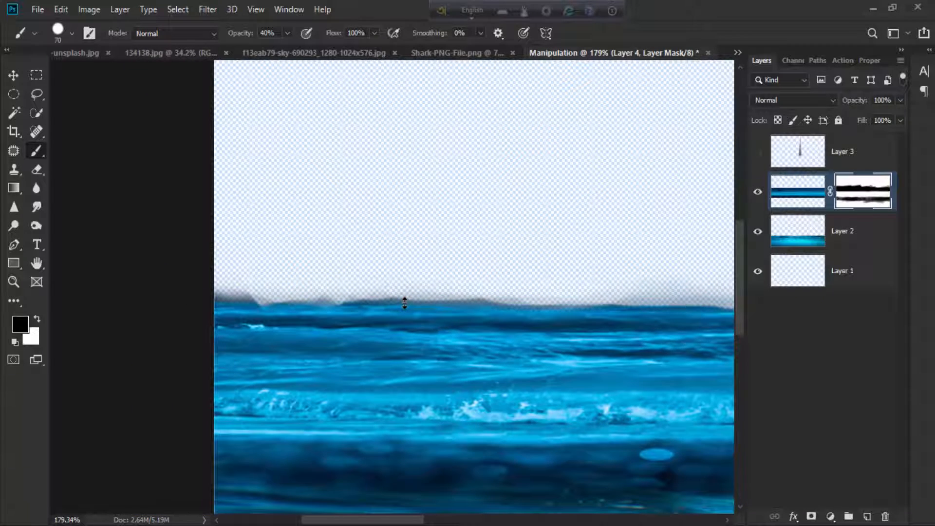
mouse_move(214, 295)
left_mouse_down()
mouse_move(280, 299)
mouse_move(196, 297)
left_mouse_up()
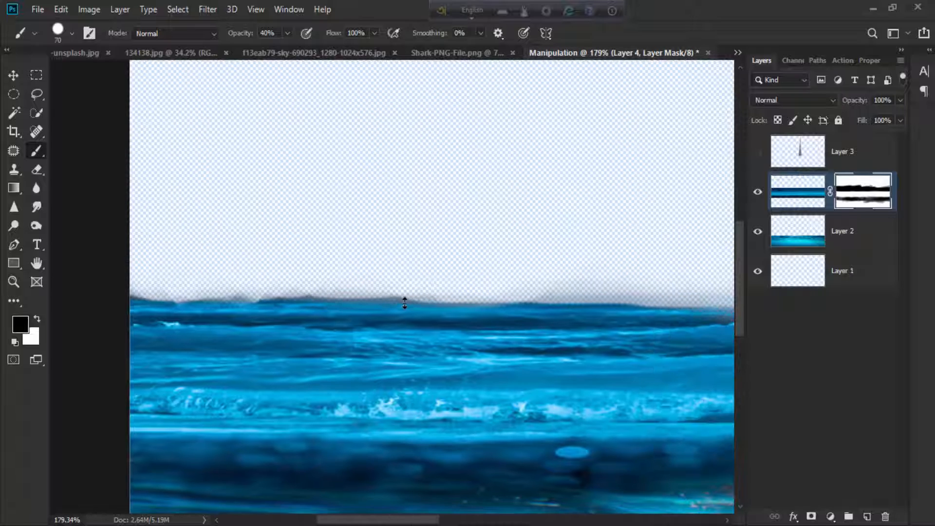
left_click_drag(288, 294, 371, 297)
Set the brush to 30 px and 0% hardness, and soften the haze along the horizon through to its right end.
left_click(72, 33)
left_click_drag(163, 114, 76, 113)
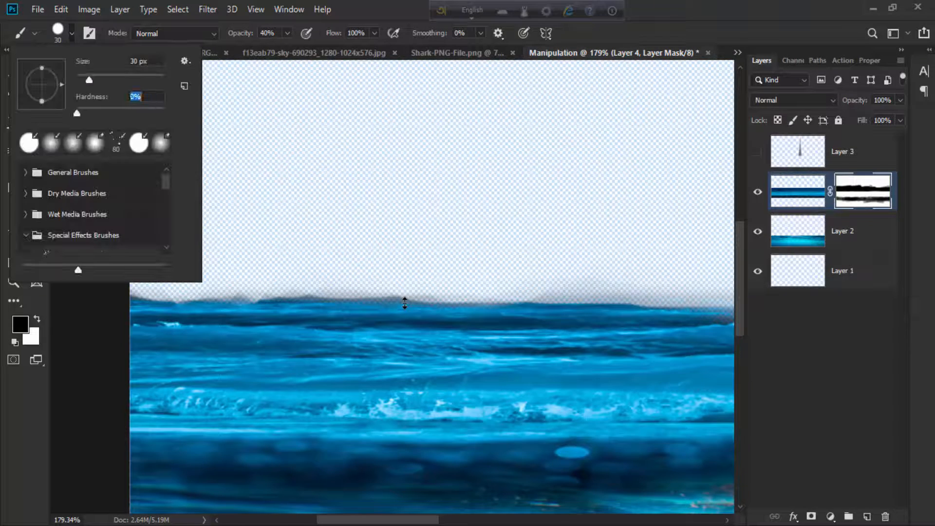
key("Return")
left_click_drag(224, 300, 468, 300)
scroll(405, 303, "right", 5)
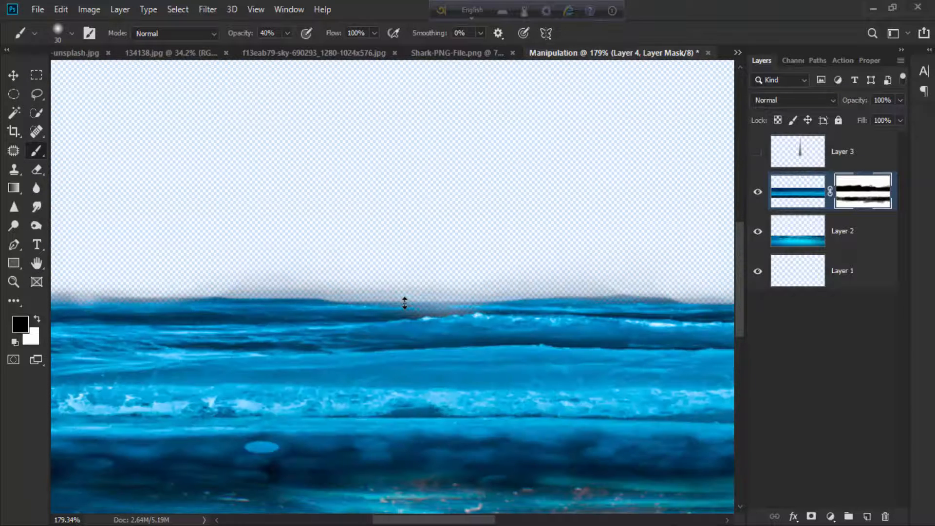
scroll(405, 303, "down", 2)
scroll(405, 303, "right", 3)
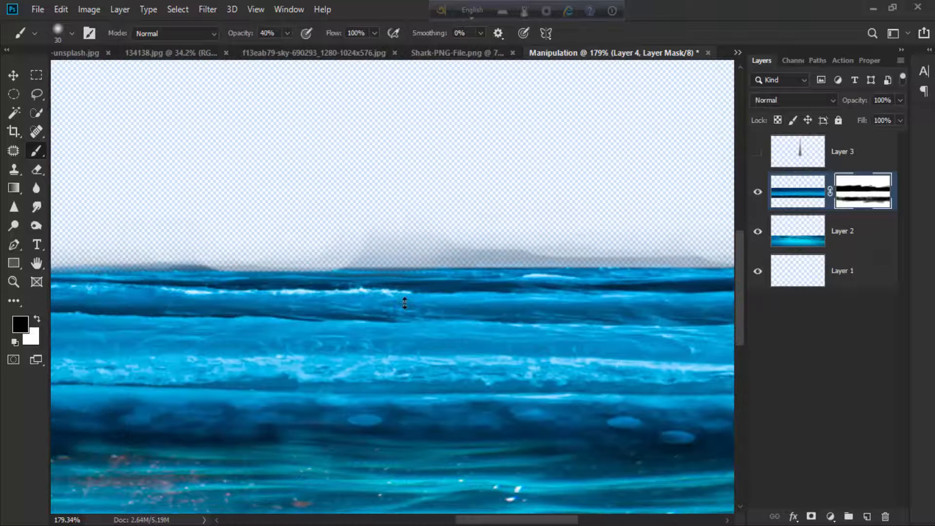
scroll(404, 303, "up", 1)
scroll(405, 303, "right", 3)
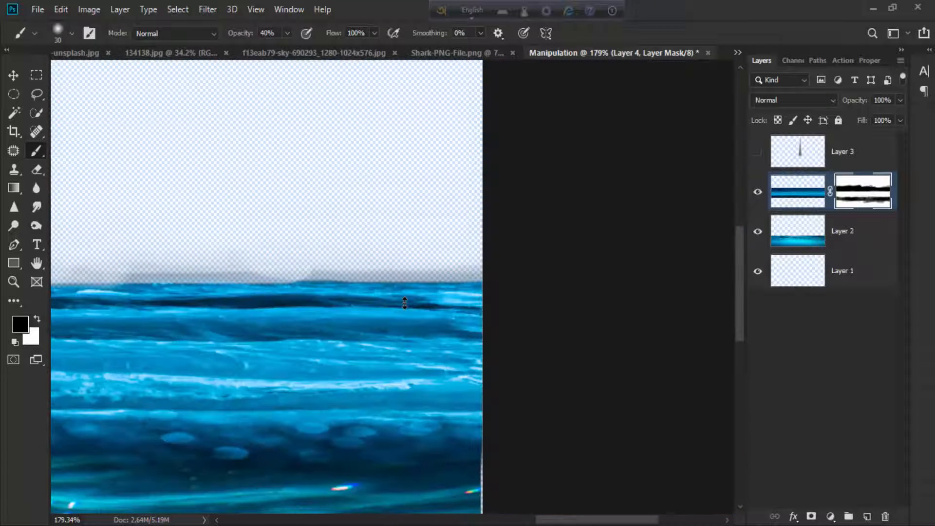
left_click_drag(110, 277, 479, 279)
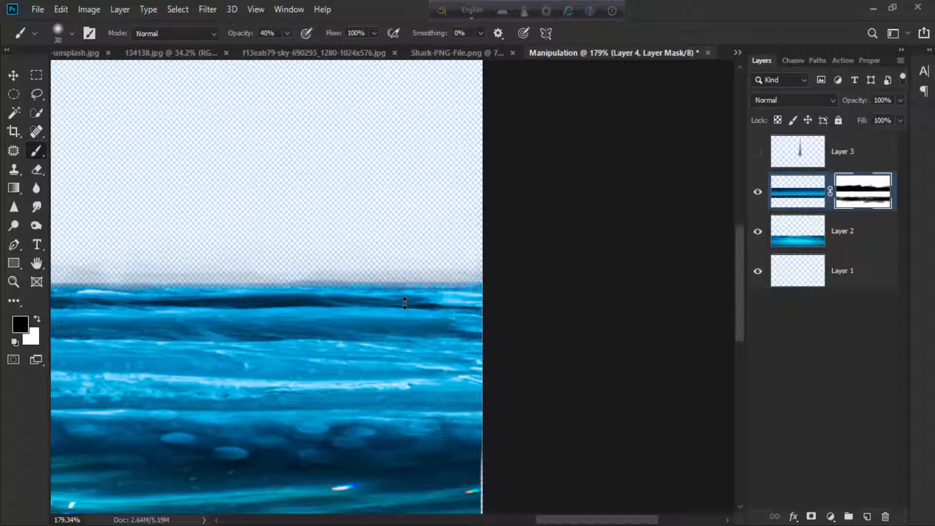
Brush more black at 40% opacity along the horizon on the wave layer's mask to fade the remaining haze.
left_click_drag(285, 280, 356, 280)
scroll(405, 303, "down", 6)
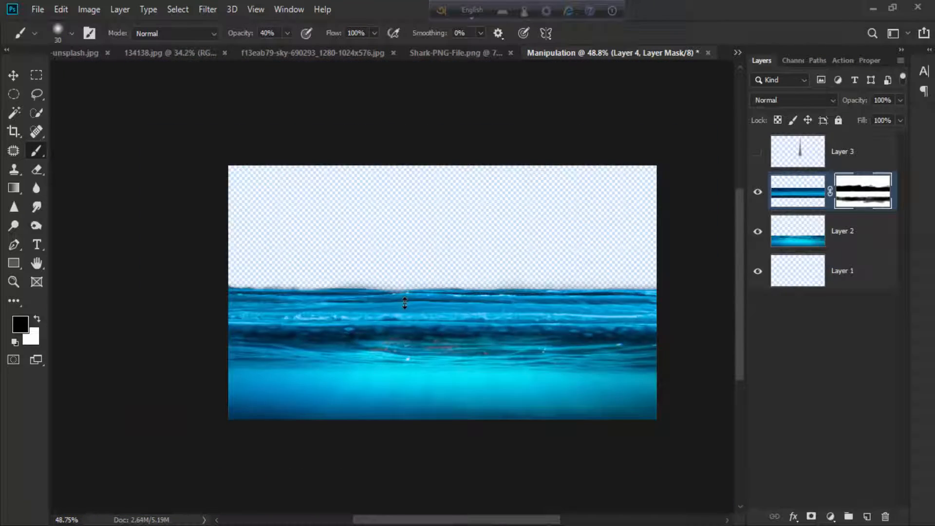
scroll(405, 303, "up", 4)
left_click_drag(204, 298, 602, 298)
scroll(405, 303, "down", 3)
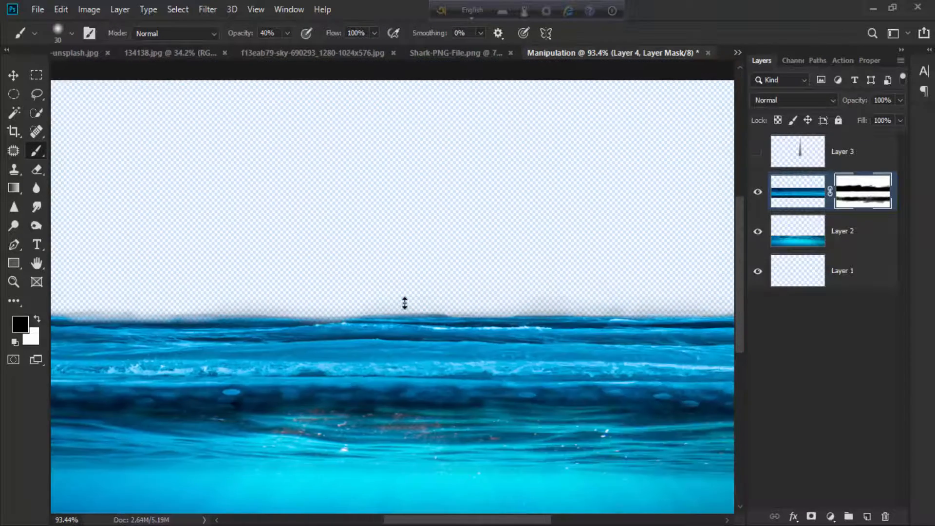
scroll(405, 303, "down", 3)
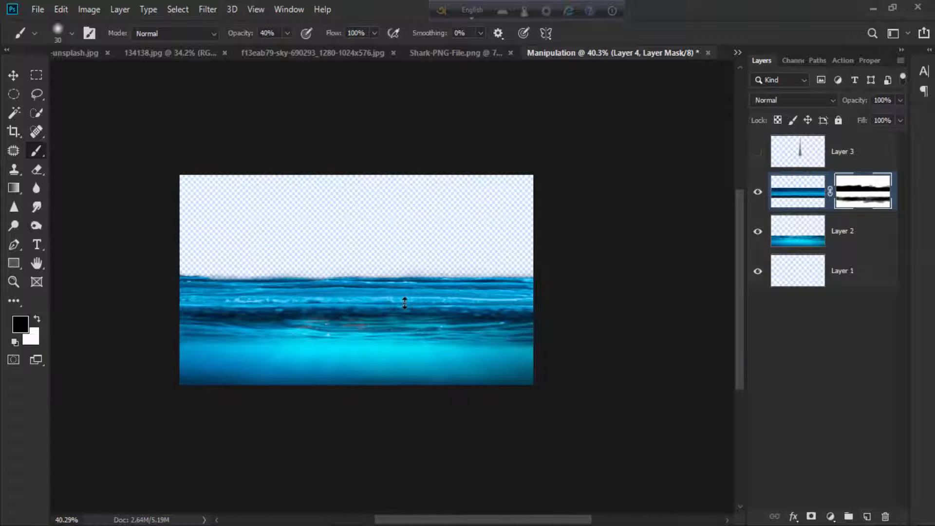
Show the tower layer again and move the tower slightly towards the canvas centre.
scroll(405, 303, "up", 1)
left_click(758, 151)
scroll(404, 303, "up", 2)
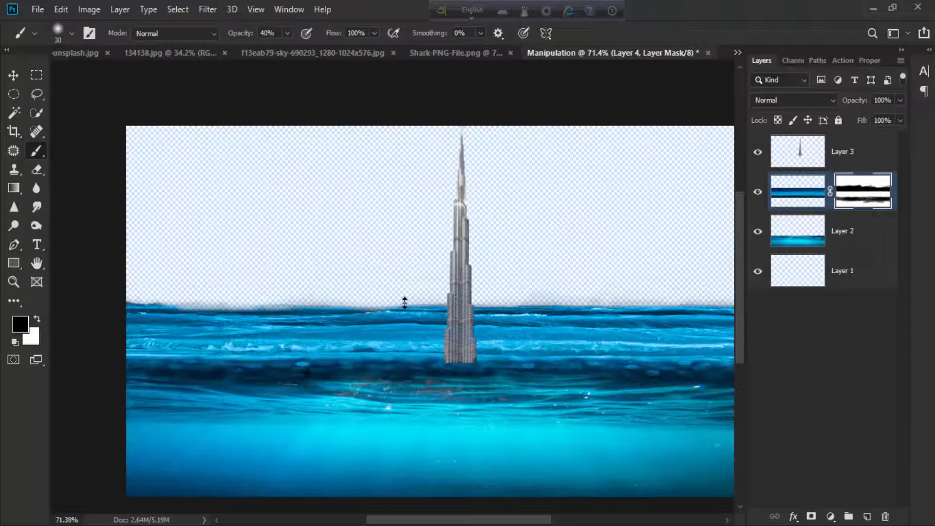
scroll(405, 303, "up", 1)
left_click_drag(404, 304, 451, 312)
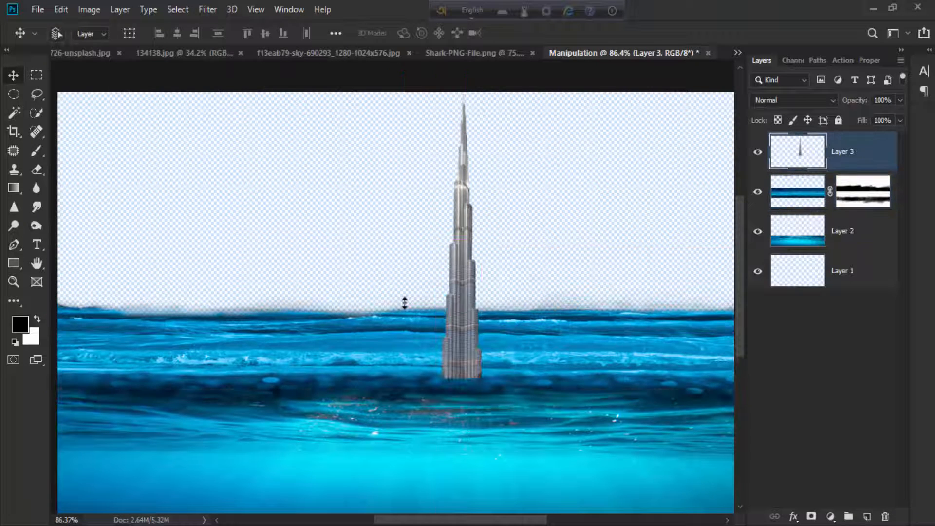
mouse_move(452, 319)
left_mouse_down()
mouse_move(340, 303)
mouse_move(345, 352)
mouse_move(456, 339)
mouse_move(439, 320)
mouse_move(433, 342)
left_mouse_up()
scroll(349, 346, "down", 2)
scroll(437, 337, "down", 2)
scroll(435, 341, "down", 3)
scroll(431, 343, "up", 8)
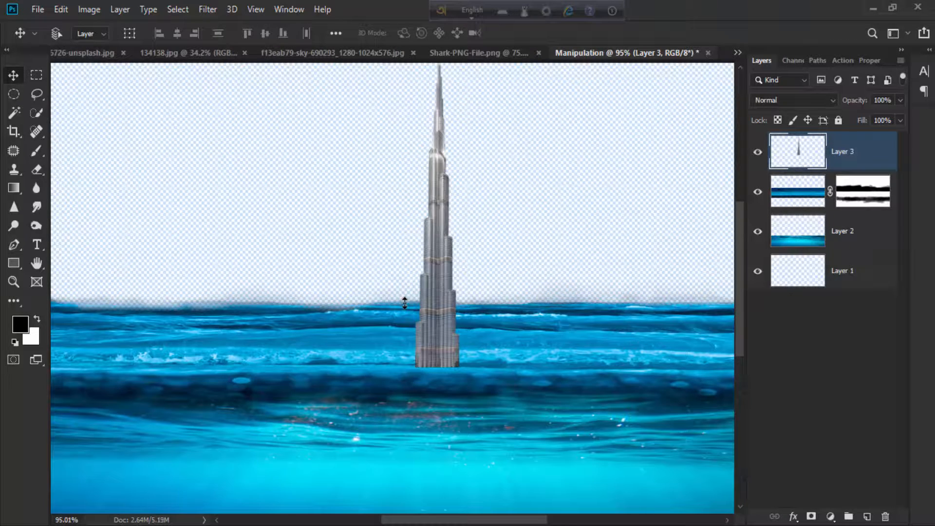
Set the tower layer's blend mode to Multiply.
left_click(780, 80)
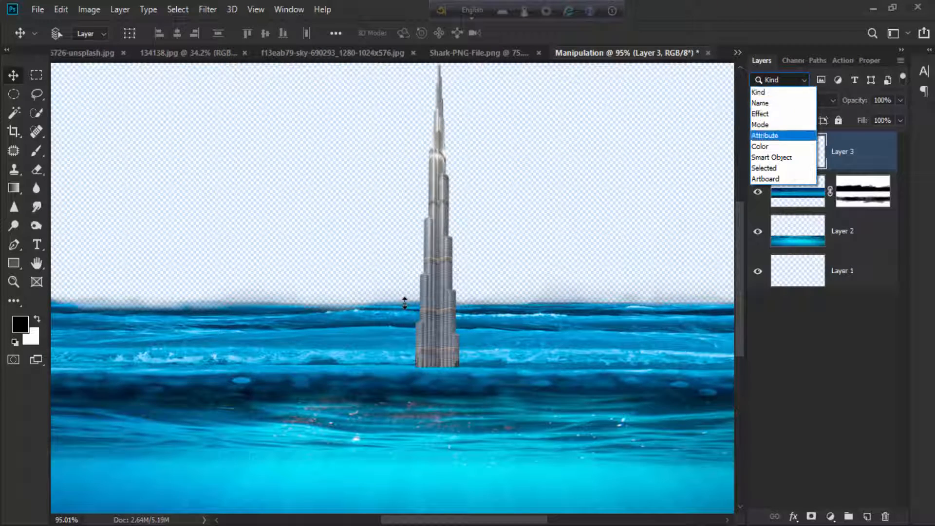
left_click(830, 100)
left_click(830, 101)
left_click(799, 155)
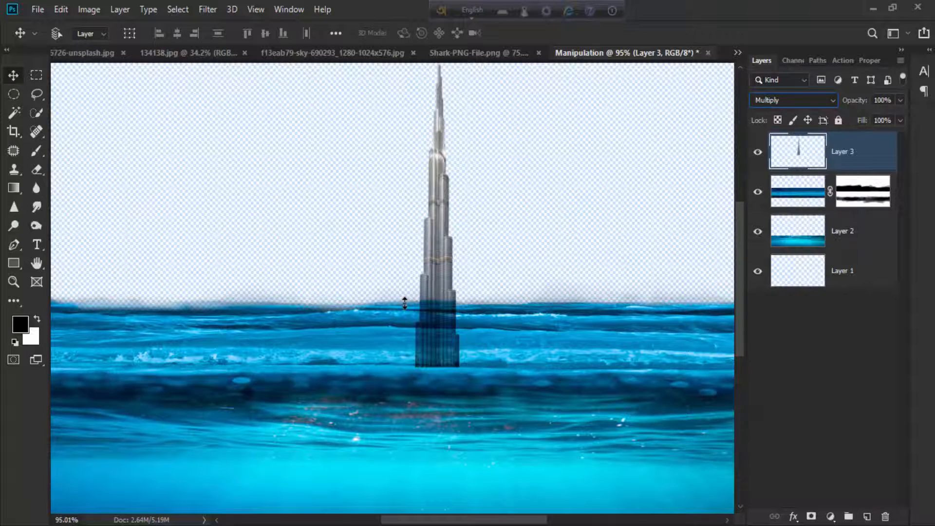
scroll(404, 303, "up", 3)
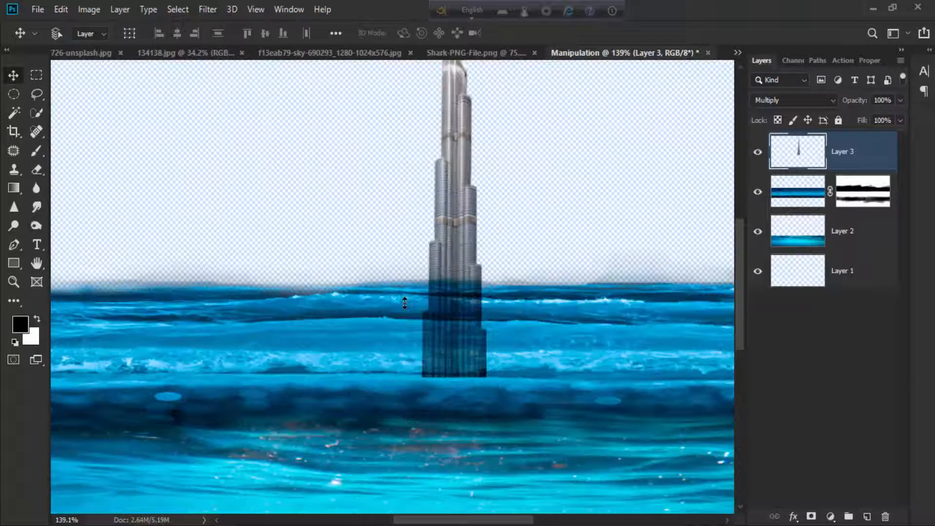
scroll(405, 303, "down", 1)
scroll(405, 303, "down", 1)
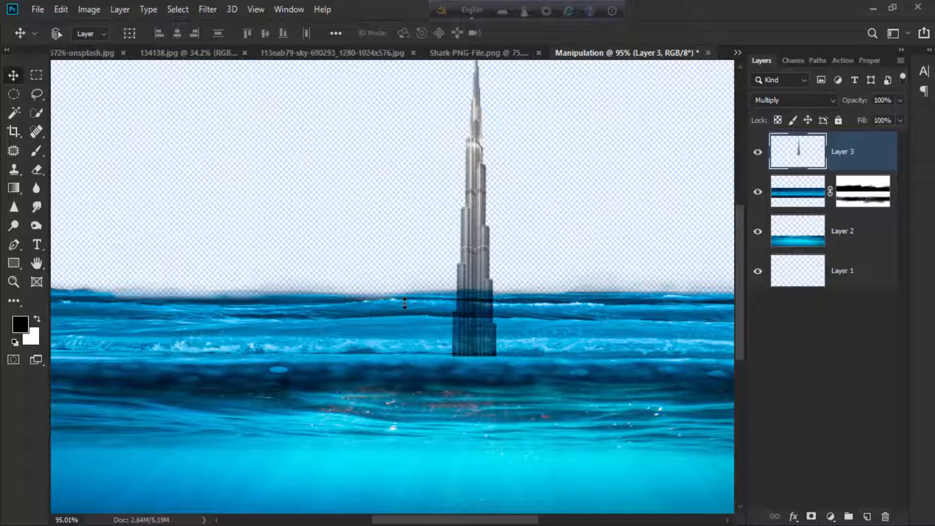
Add a layer mask to the tower and fade its base into the waves with a black brush at 40% opacity.
key("alt+l")
key("m")
key("r")
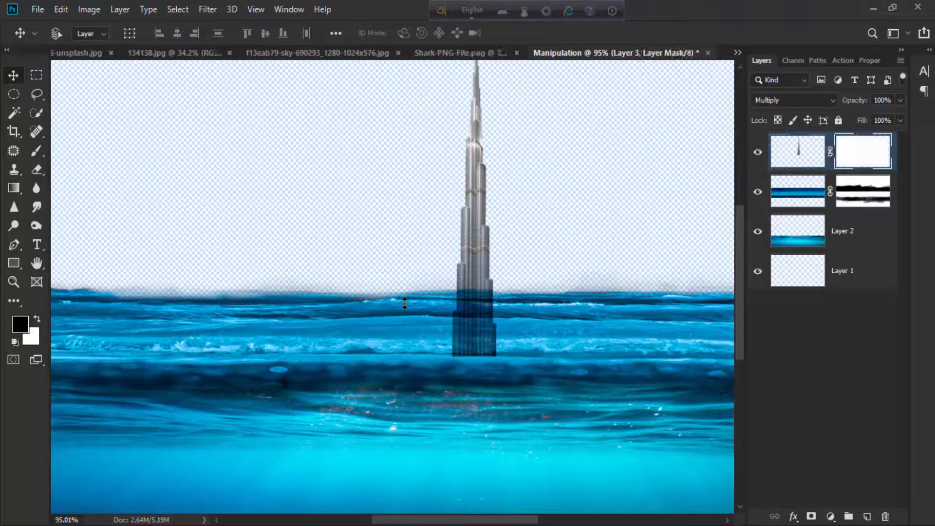
key("b")
key("4")
mouse_move(452, 352)
left_mouse_down()
mouse_move(498, 355)
mouse_move(452, 348)
mouse_move(498, 345)
left_mouse_up()
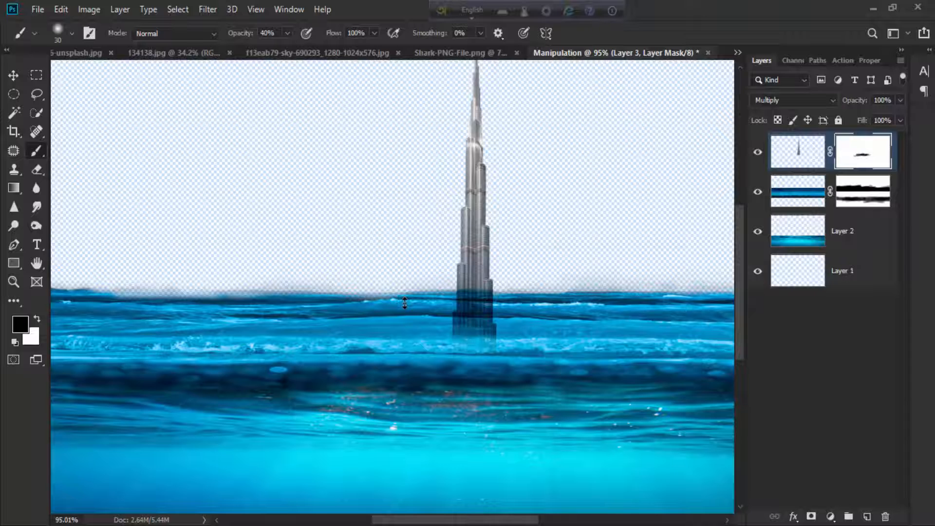
scroll(405, 303, "down", 7)
scroll(405, 303, "up", 3)
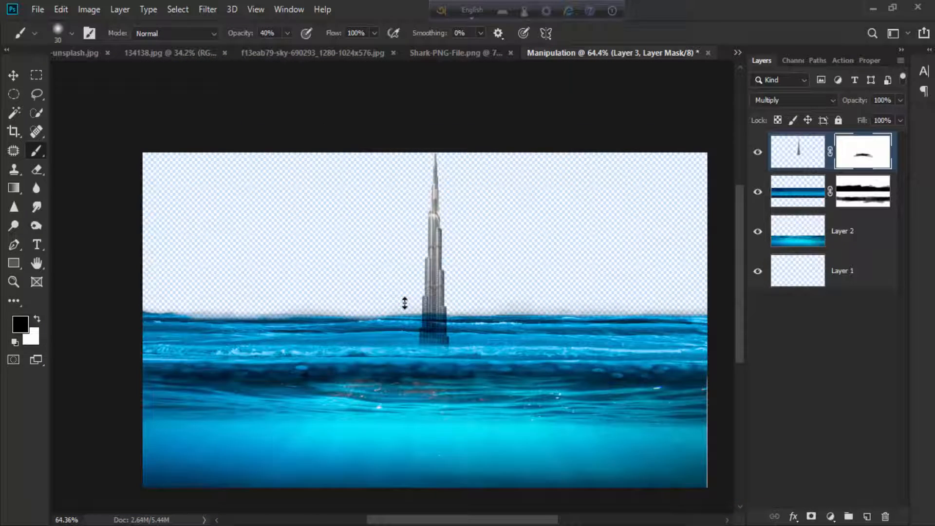
scroll(405, 303, "up", 1)
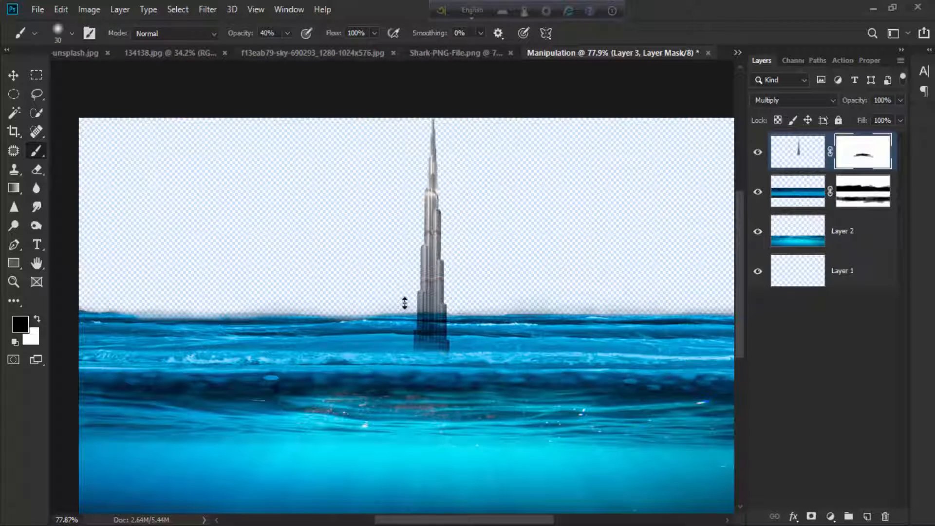
Bring the cloudy sky picture f13eab79-sky-690293_1280-1024x576.jpg into the Manipulation document as a new layer.
left_click(336, 53)
key("v")
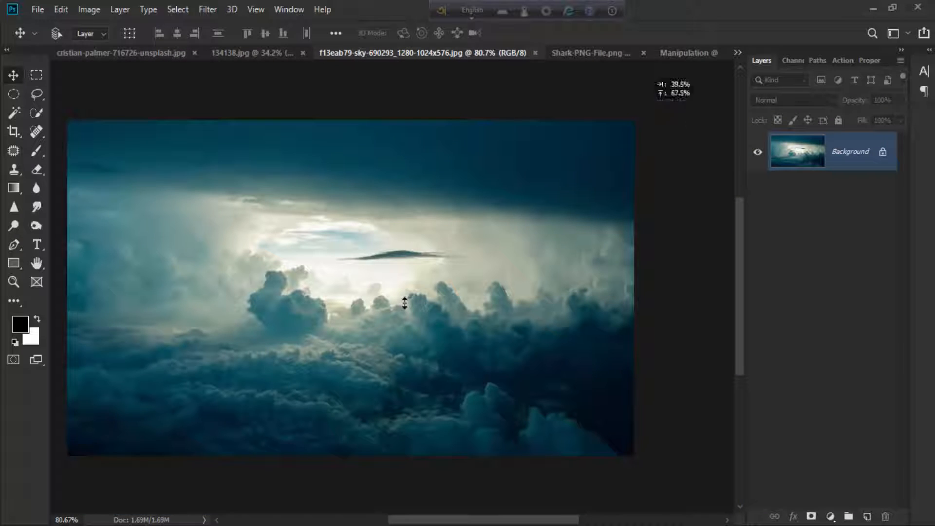
left_click_drag(651, 95, 480, 225)
scroll(436, 219, "down", 3)
scroll(405, 303, "down", 1)
Flip the sky layer vertically and stretch it to 125% width so it spans the canvas above the underwater area.
key("ctrl+t")
left_click_drag(405, 303, 251, 200)
key("ctrl+z")
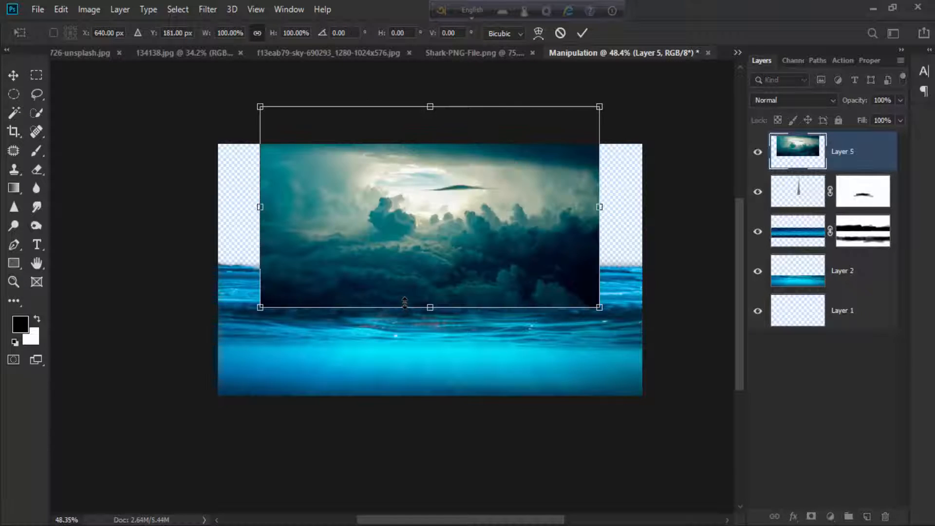
right_click(570, 184)
left_click(634, 375)
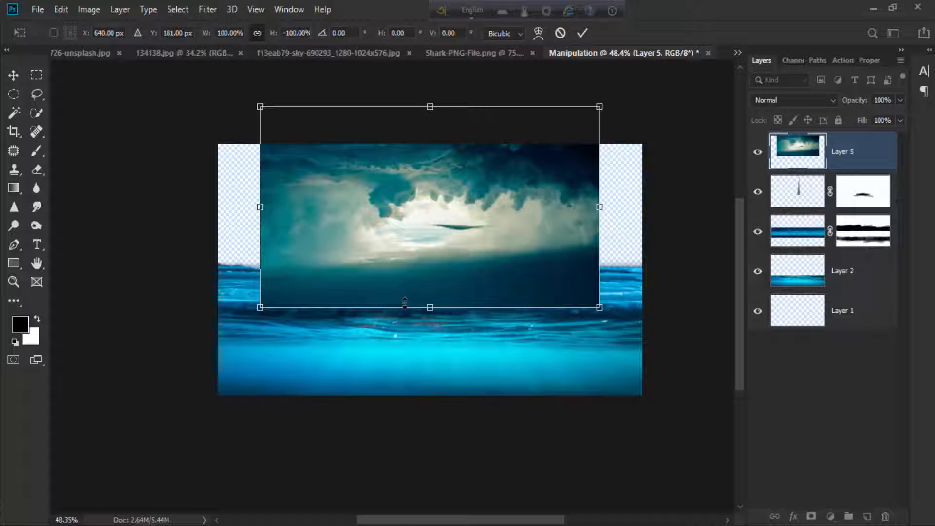
left_click_drag(506, 232, 464, 252)
left_click_drag(557, 227, 642, 227)
key("Return")
Move the sky layer down the stack to just below the underwater layer, Layer 2.
key("ctrl+bracketleft")
key("ctrl+bracketleft")
key("ctrl+bracketleft")
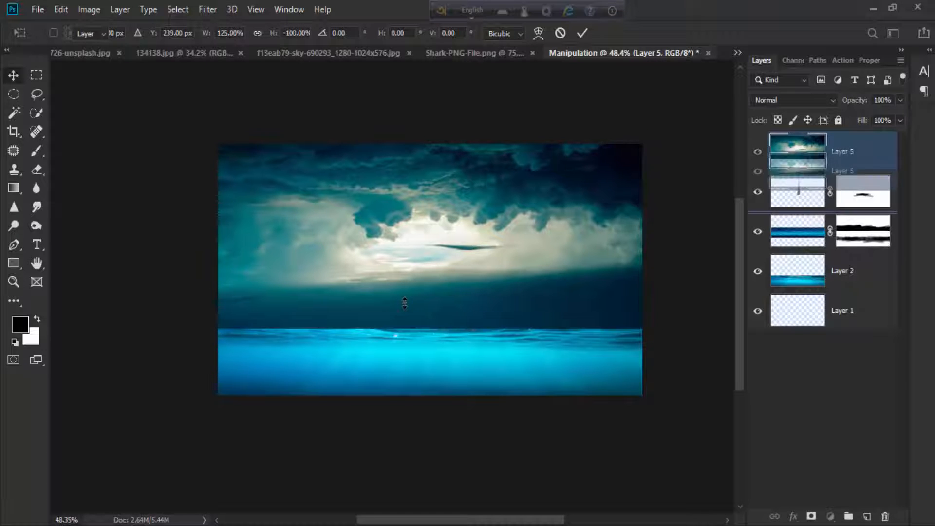
scroll(404, 303, "up", 5)
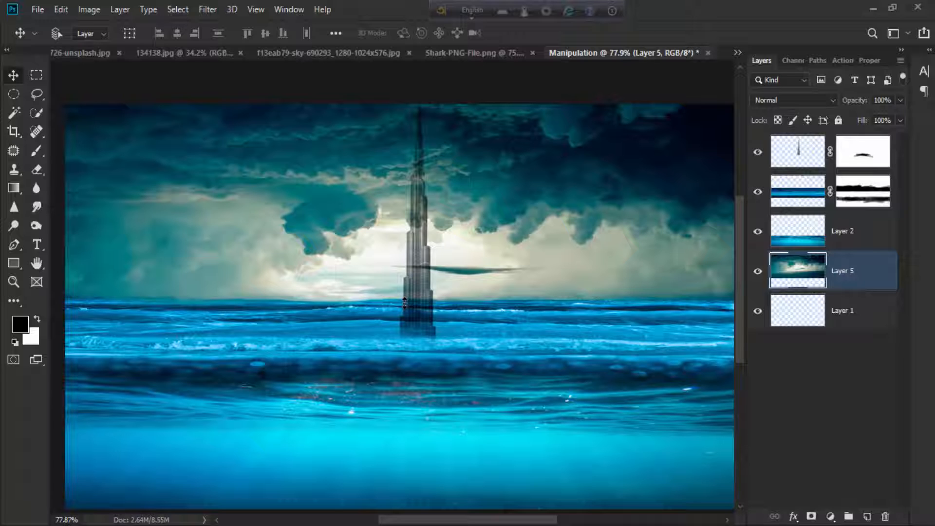
Try the sky layer above the wave layer and return it to just below Layer 2.
key("ctrl+bracketright")
key("ctrl+bracketright")
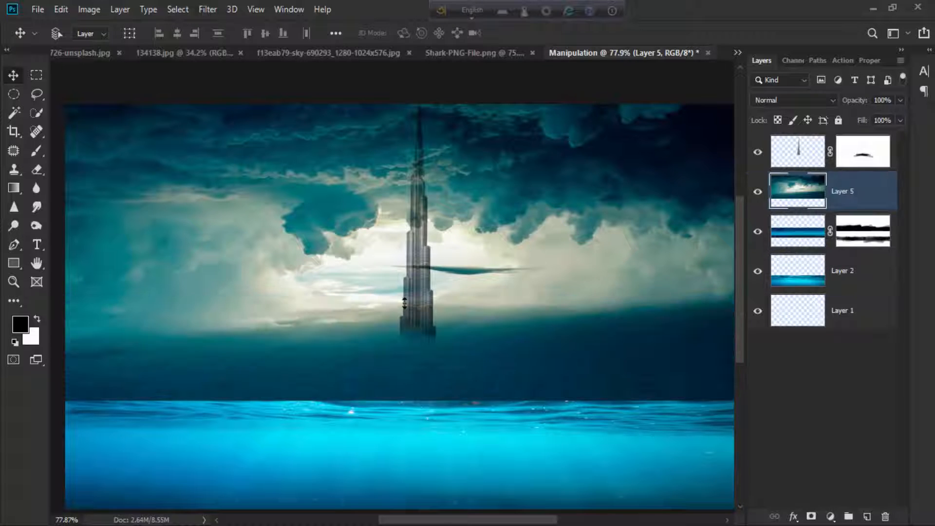
key("ctrl+bracketleft")
key("ctrl+bracketleft")
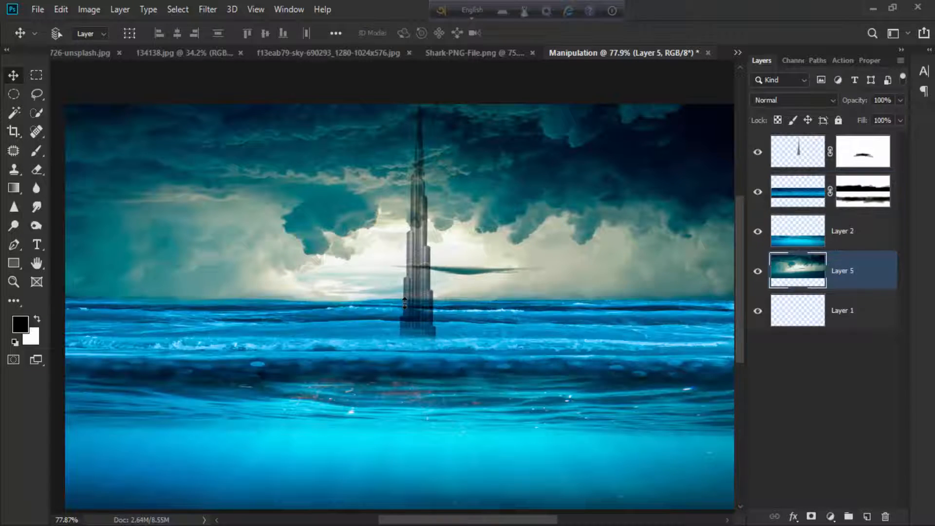
Shift the sky layer straight up so its dark band meets the horizon.
scroll(405, 303, "up", 3)
scroll(405, 303, "down", 2)
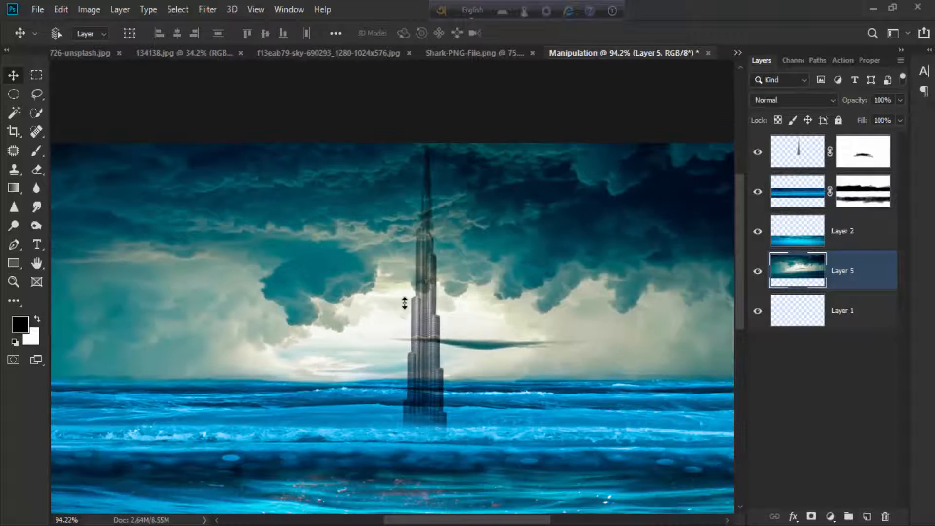
left_click_drag(512, 278, 511, 222)
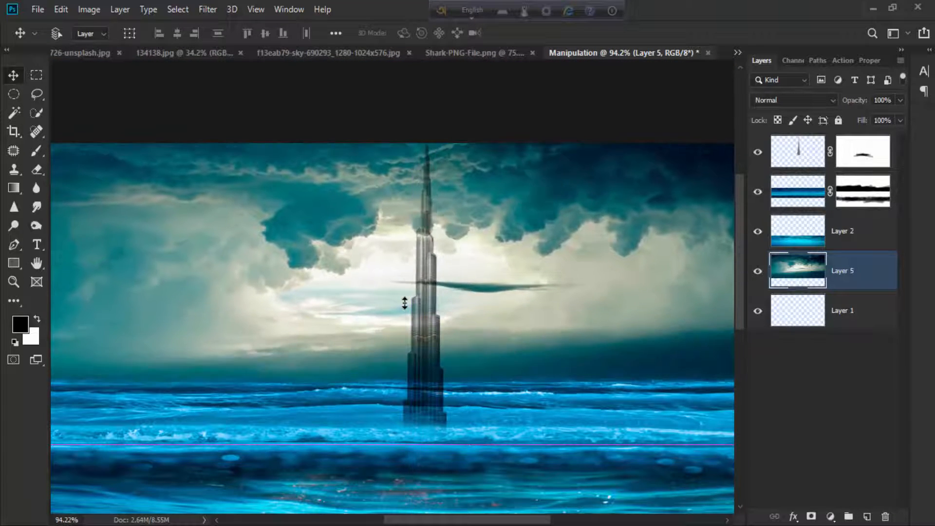
Select the tower and move it a little lower into the waves.
scroll(521, 280, "down", 3)
left_click_drag(454, 294, 446, 317)
scroll(452, 311, "down", 3)
scroll(446, 317, "up", 8)
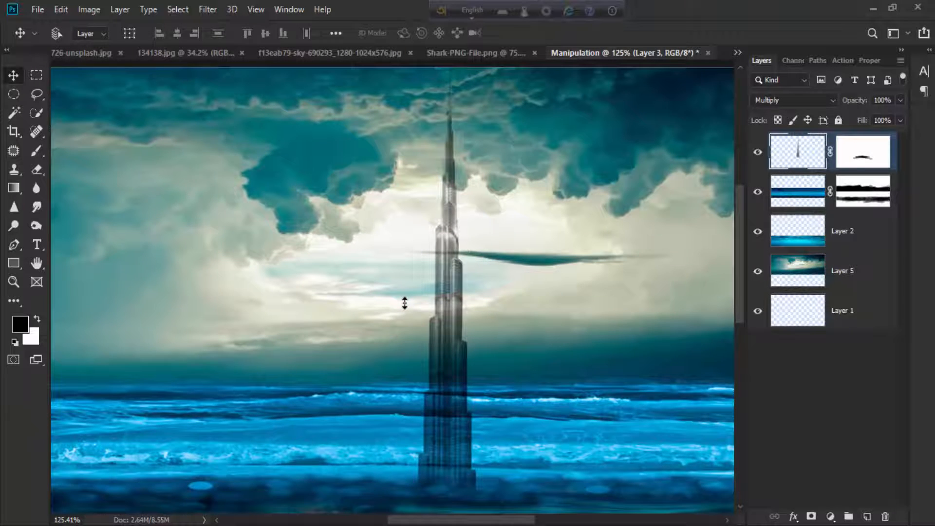
Set the tower layer's blend mode to Normal.
left_click(795, 101)
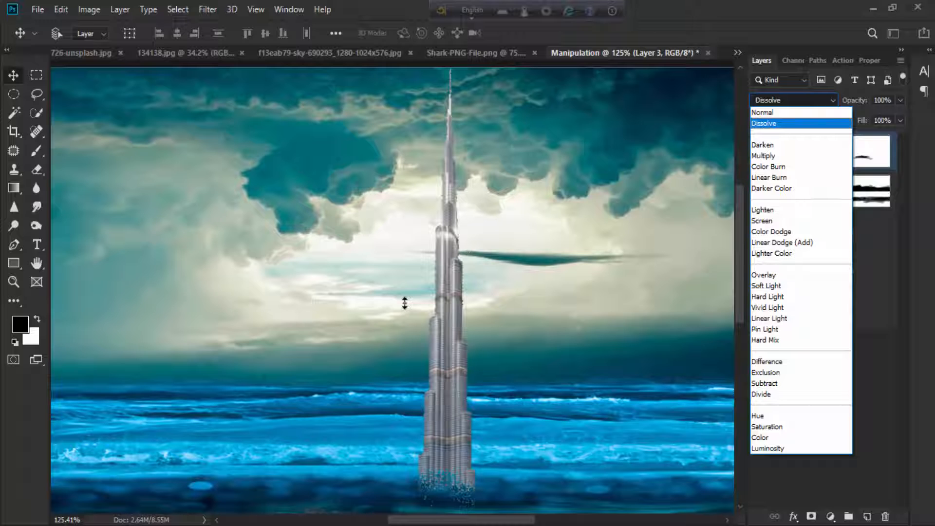
left_click(763, 112)
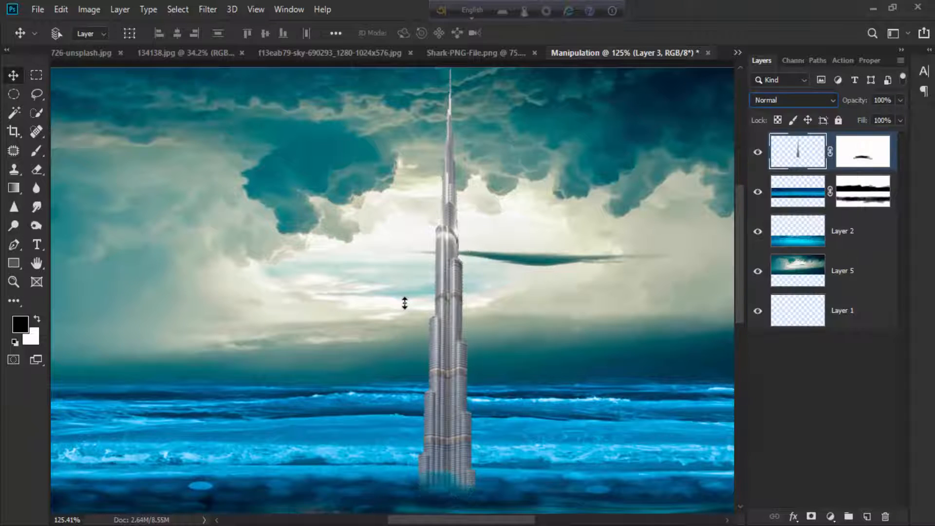
scroll(404, 303, "down", 2)
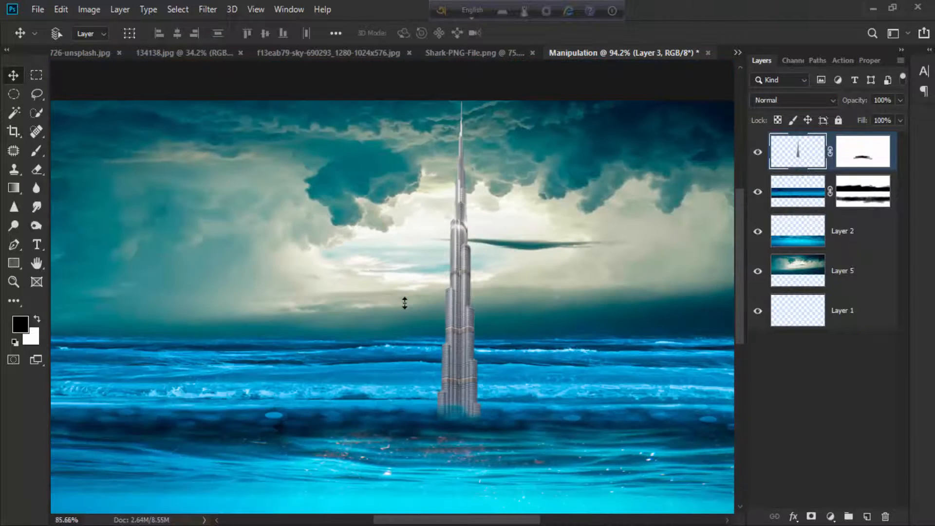
scroll(404, 303, "down", 1)
scroll(404, 303, "up", 2)
scroll(404, 303, "down", 1)
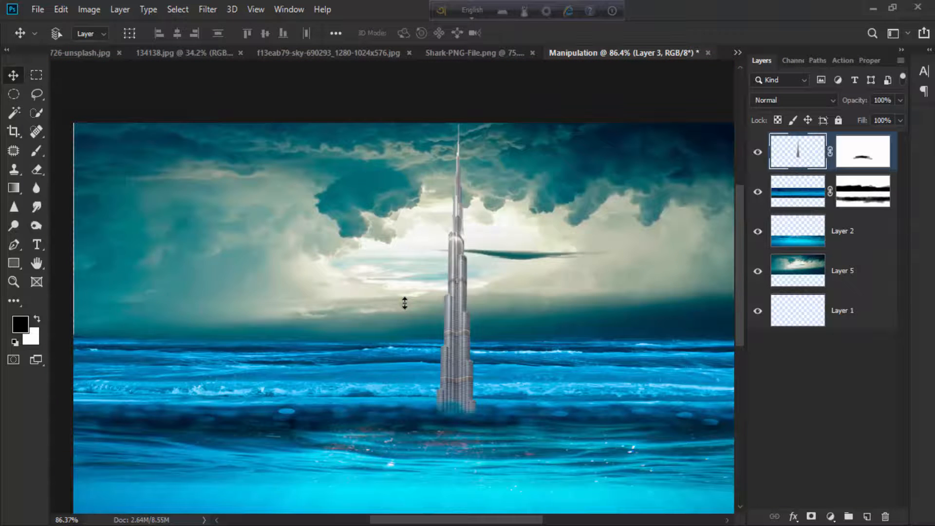
Raise the tower slightly so its base sits higher in the waves.
scroll(405, 303, "down", 3)
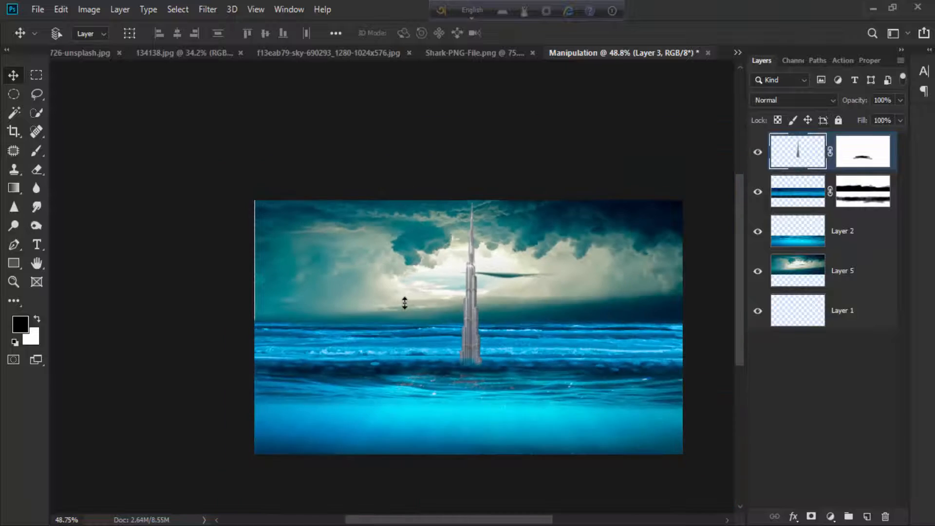
scroll(404, 303, "up", 2)
mouse_move(476, 336)
left_mouse_down()
mouse_move(476, 281)
mouse_move(471, 306)
left_mouse_up()
scroll(405, 303, "down", 2)
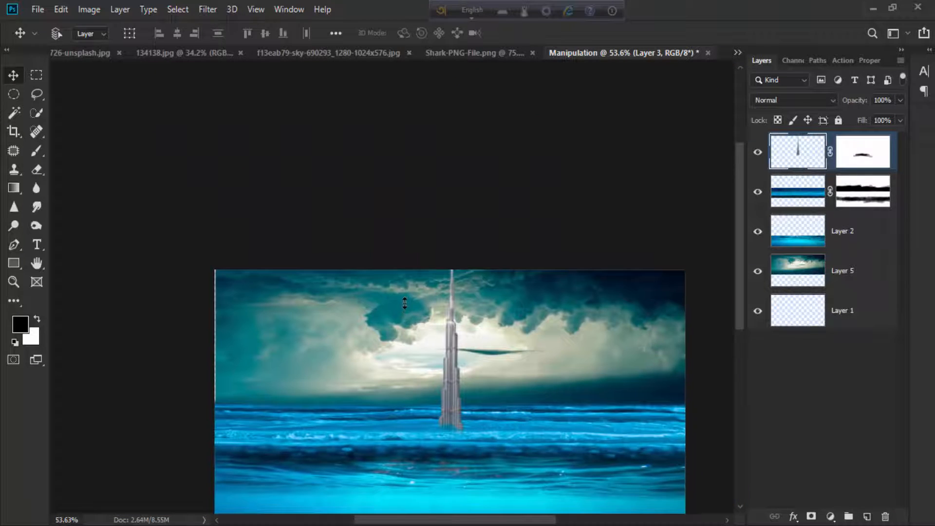
Select the wave layer together with Layer 2 and nudge both straight down until the horizon reaches the tower's base.
left_click(798, 192)
left_click(843, 232, "shift")
left_click_drag(450, 415, 458, 272)
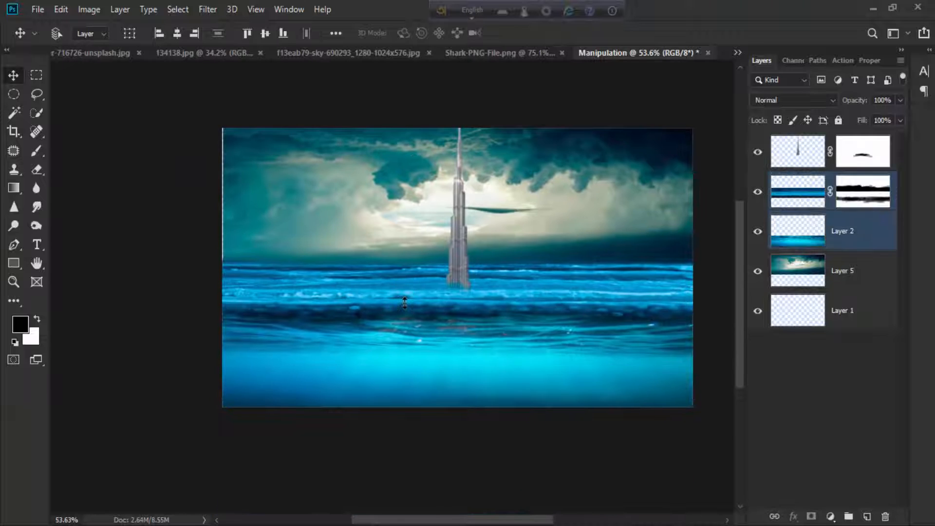
key("Down")
key("Down")
key("Down")
key("Down")
key("Down")
key("Down")
key("Down")
key("Down")
key("Down")
key("Down")
key("Down")
key("Down")
key("Down")
key("Down")
key("Down")
key("Down")
key("Down")
key("Down")
key("Down")
key("Down")
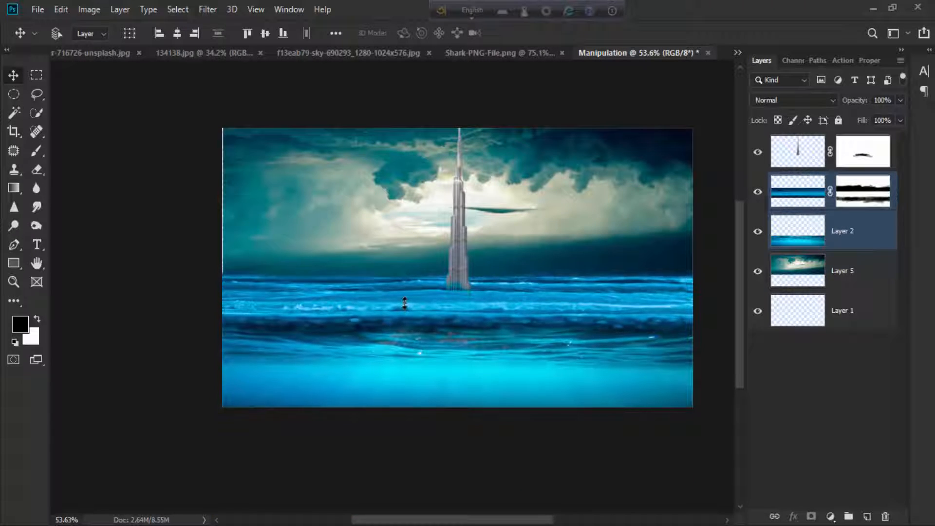
key("Down")
key("Down")
key("Down")
key("Down")
key("Down")
key("Down")
key("Down")
key("Down")
key("Down")
key("Down")
key("Down")
key("Down")
key("Down")
key("Down")
scroll(405, 303, "up", 3)
key("Down")
key("Down")
key("Down")
key("Down")
key("Down")
key("Down")
key("Down")
key("Down")
key("Down")
key("Down")
key("Down")
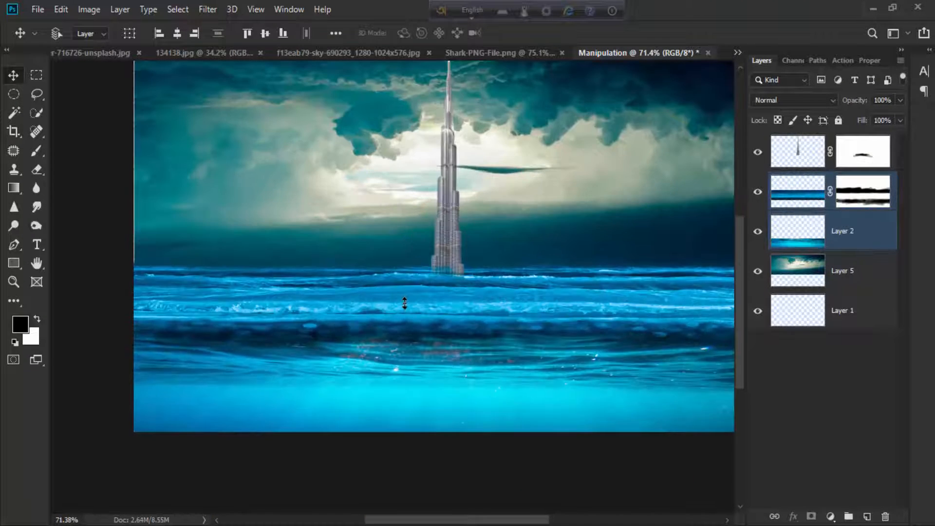
key("Down")
key("Down")
key("Down")
key("Down")
scroll(405, 303, "down", 4)
scroll(405, 303, "up", 4)
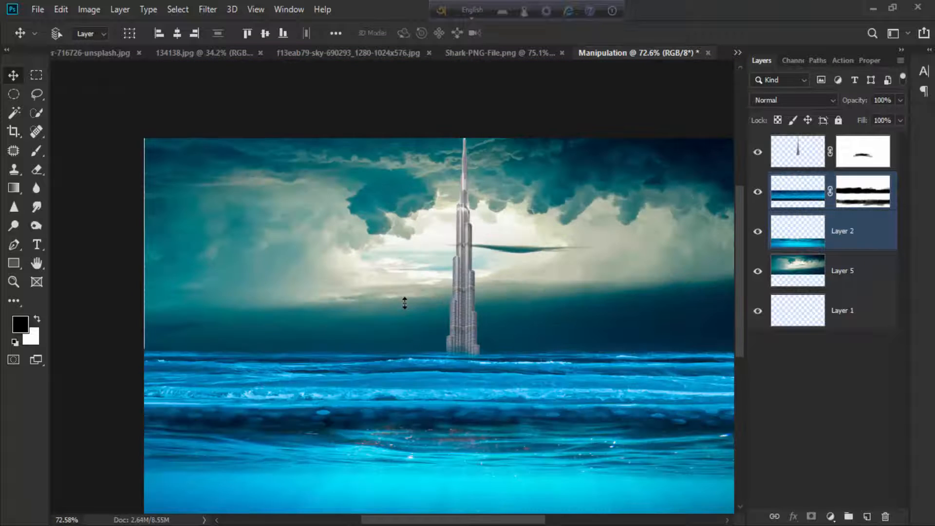
Select the tower layer and lower the tower until its base reaches into the waves.
key("alt+]")
key("Down")
key("Down")
key("Down")
key("Down")
key("Down")
key("Down")
key("Down")
key("Down")
key("Down")
key("Down")
key("Down")
key("Down")
key("Down")
key("Down")
key("Down")
key("Down")
key("Down")
key("Down")
key("Down")
key("Down")
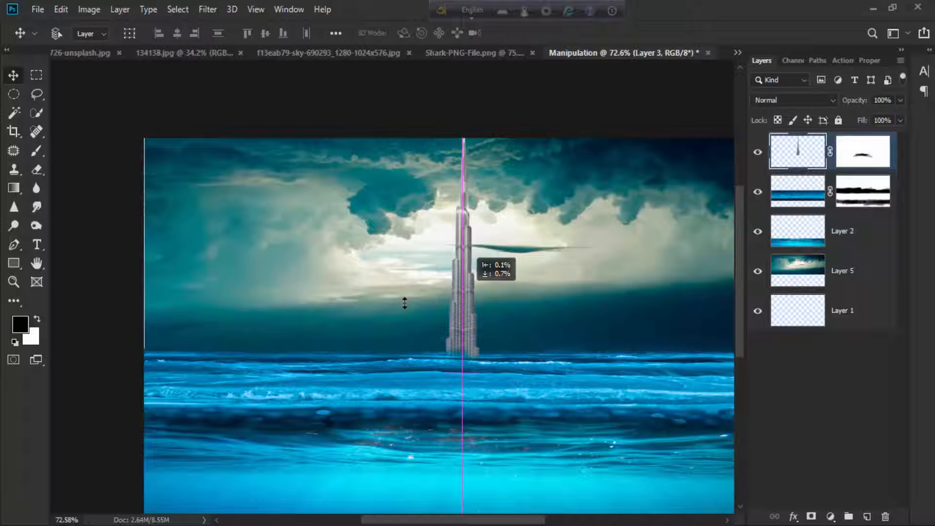
key("Down")
key("Down")
key("Down")
key("Down")
key("Down")
key("Down")
key("Down")
key("Down")
key("Down")
key("Down")
key("Down")
key("Down")
key("Down")
key("Down")
key("Down")
key("Down")
key("Down")
key("Down")
key("Down")
key("Down")
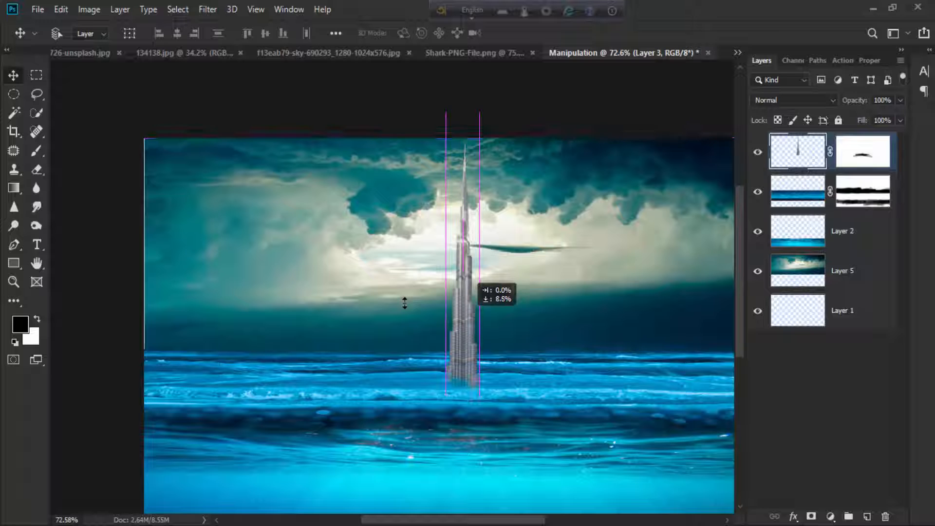
Paint black on the tower's layer mask with a 30 px brush at 40% opacity to hide its base down from the horizon.
scroll(405, 303, "down", 1)
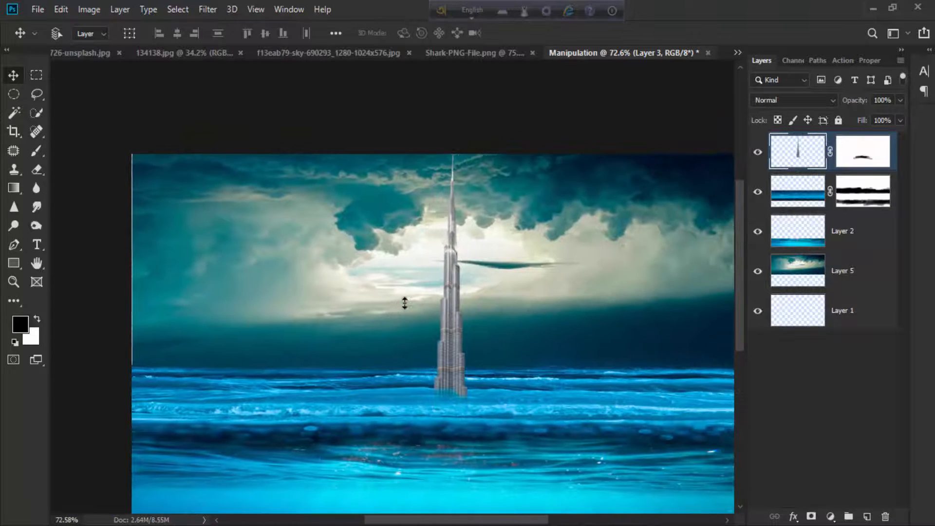
scroll(405, 303, "up", 2)
scroll(405, 303, "down", 1)
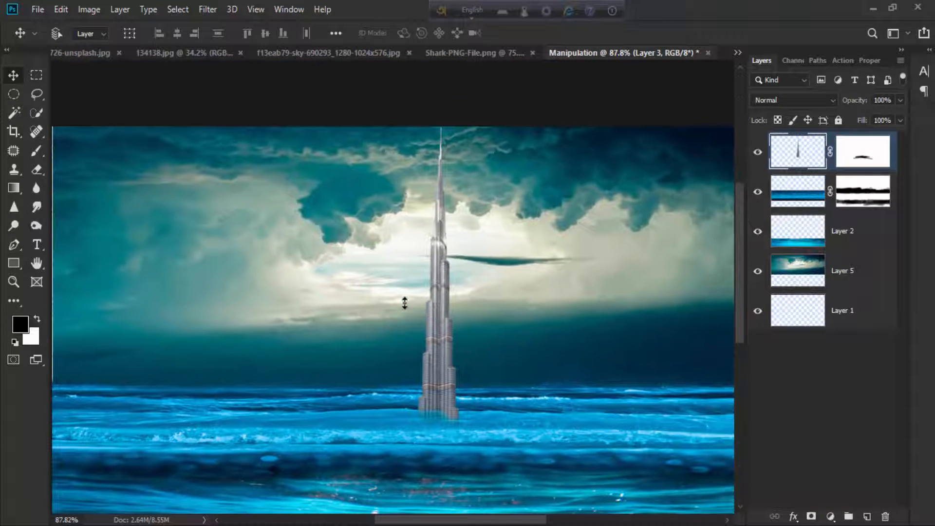
scroll(405, 303, "down", 2)
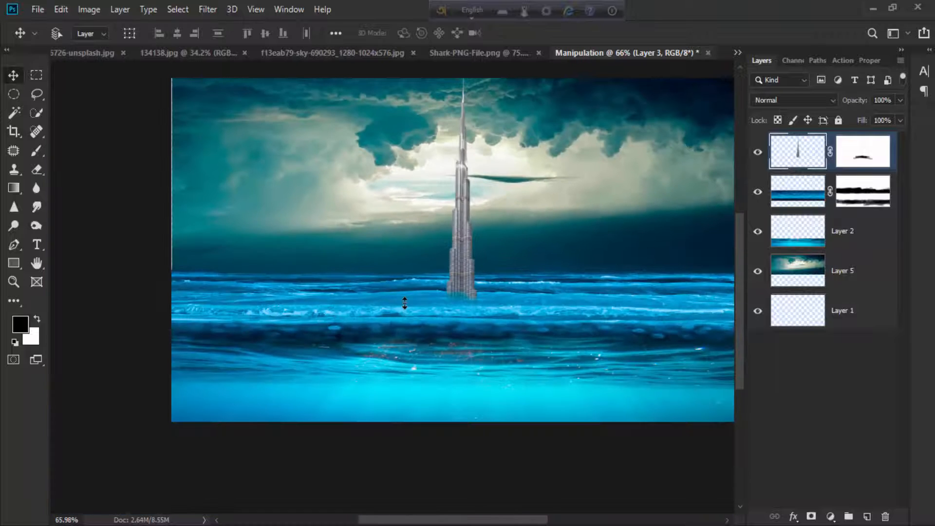
key("ctrl+backslash")
scroll(405, 303, "up", 2)
key("b")
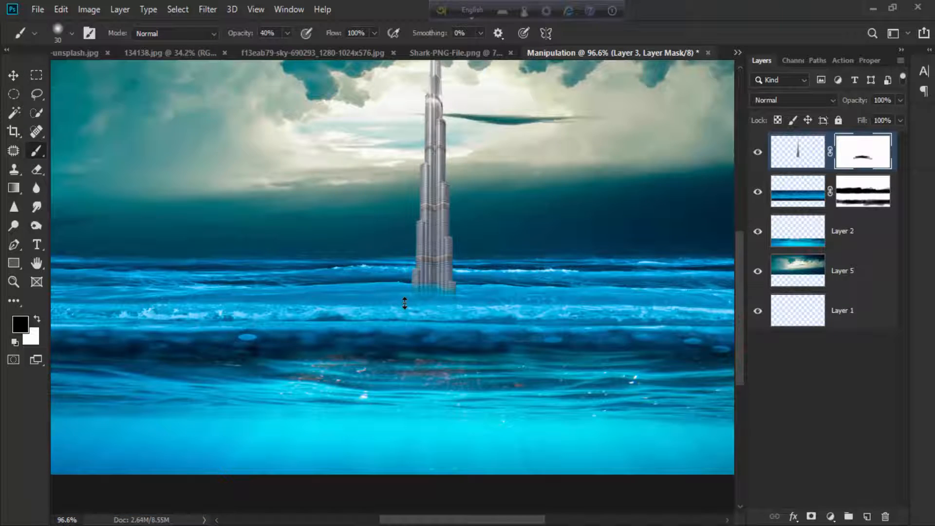
scroll(405, 303, "up", 2)
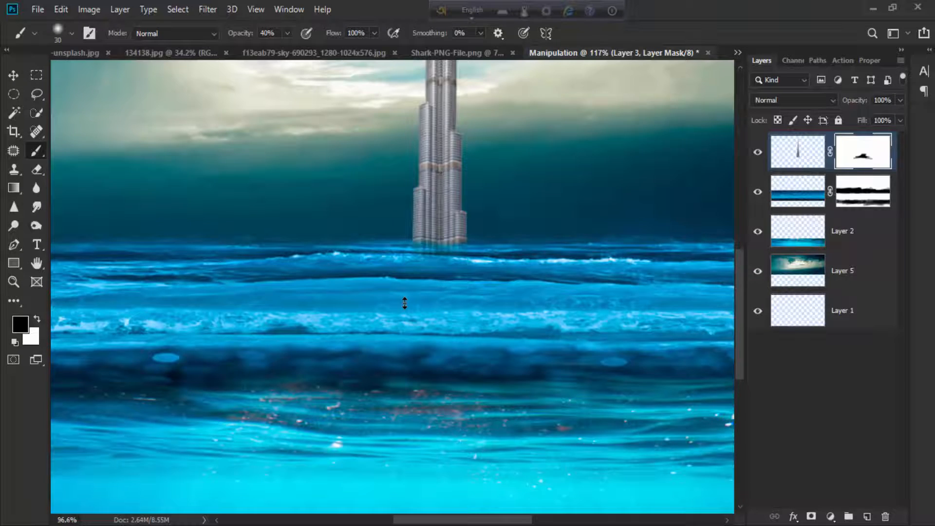
Select the sky on Layer 5, shift it over the gap at the canvas's left edge and scale it to 100.16% to fill the width.
scroll(404, 303, "down", 3)
scroll(405, 303, "down", 2)
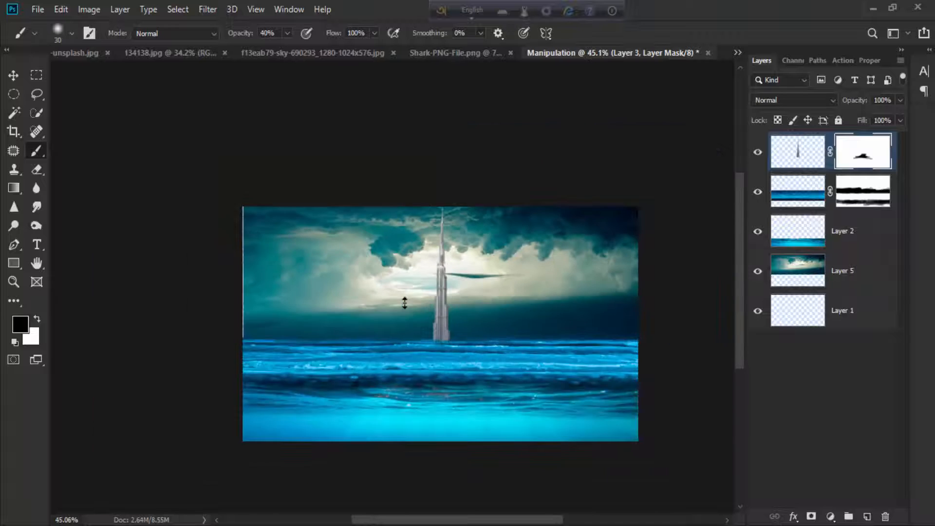
scroll(405, 304, "up", 3)
key("alt+bracketleft")
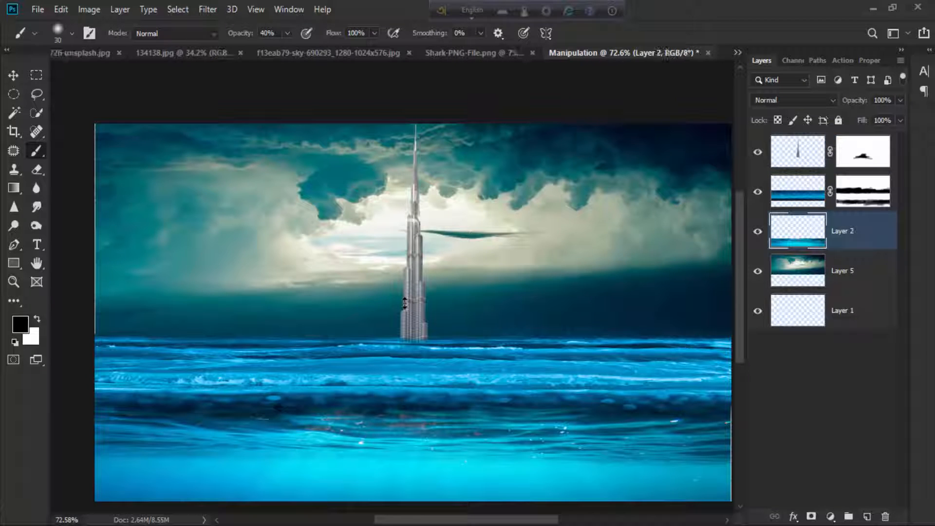
key("alt+bracketleft")
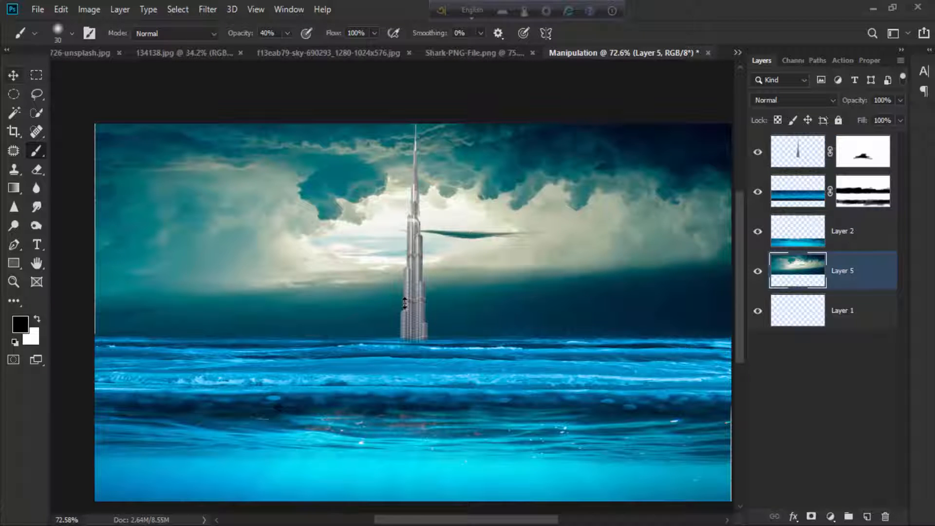
key("v")
key("shift+Right")
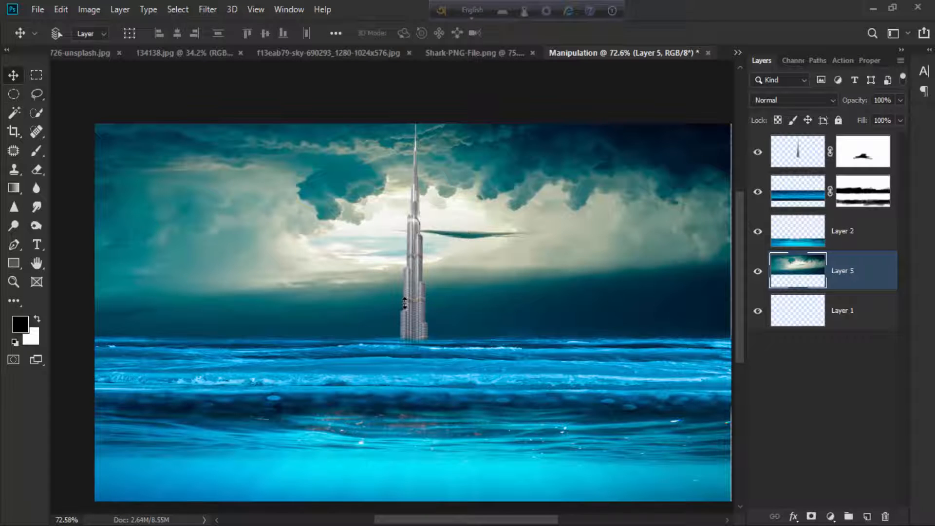
scroll(405, 303, "down", 3)
scroll(405, 303, "up", 1)
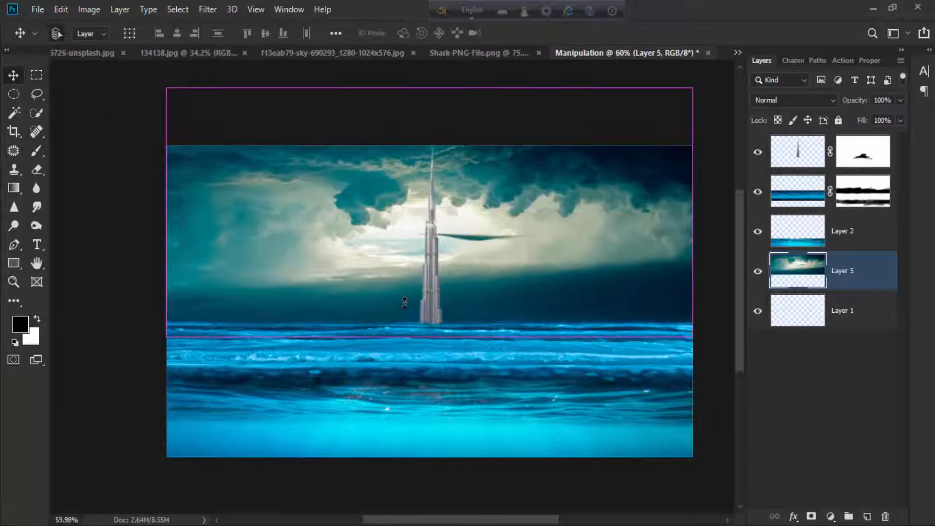
key("ctrl+t")
left_click_drag(693, 213, 693, 213)
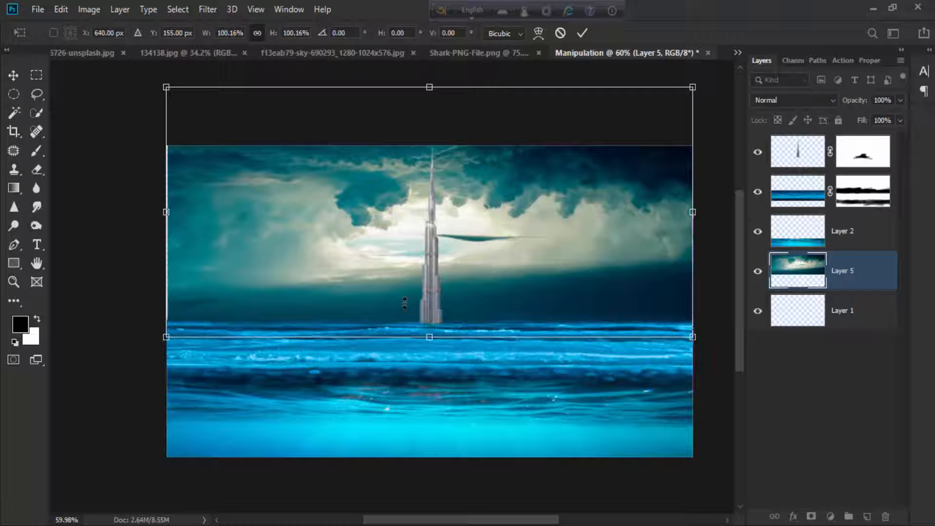
key("Return")
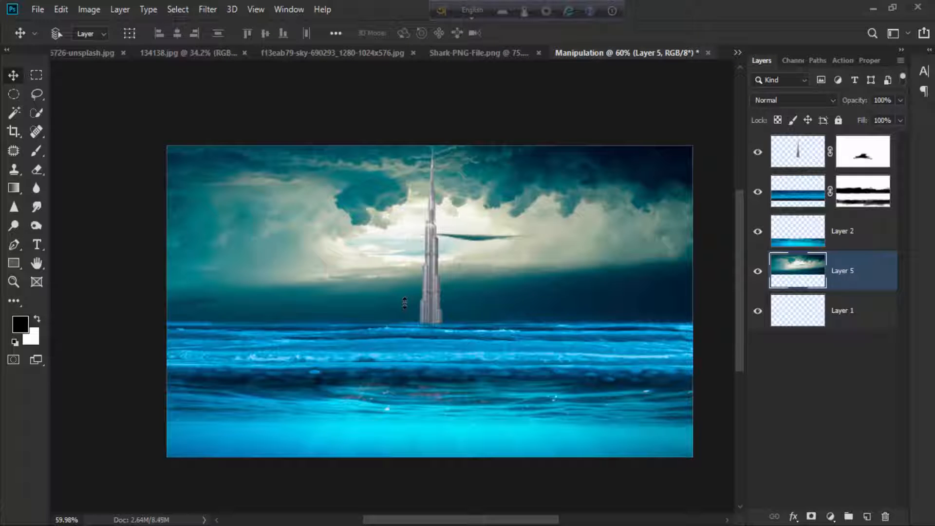
Copy the teal shark from Shark-PNG-File.png into the Manipulation document, bring its layer to the front and place it in the underwater area.
scroll(405, 303, "down", 2)
scroll(405, 303, "up", 3)
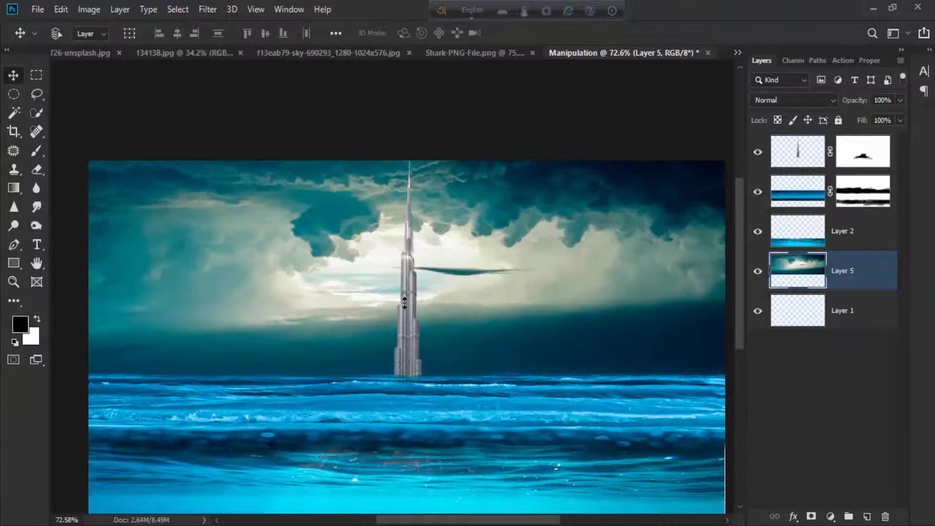
scroll(405, 303, "up", 1)
scroll(405, 303, "down", 1)
scroll(405, 303, "down", 2)
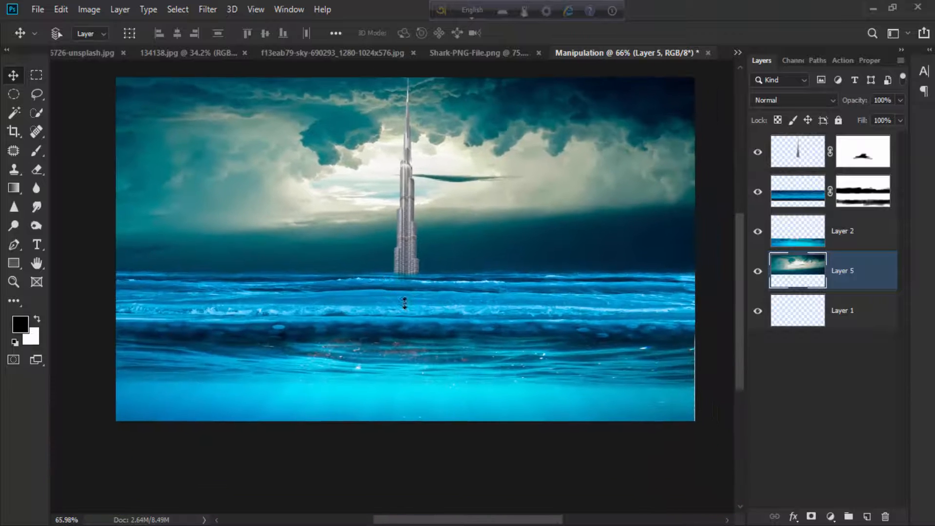
scroll(405, 303, "up", 1)
key("ctrl+shift+Tab")
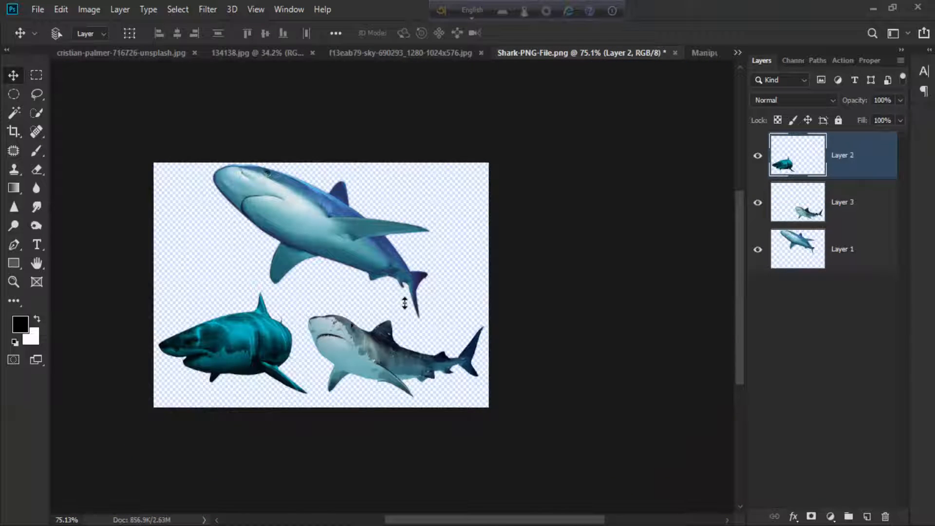
mouse_move(405, 303)
left_mouse_down()
mouse_move(370, 204)
mouse_move(351, 181)
mouse_move(704, 53)
mouse_move(405, 303)
left_mouse_up()
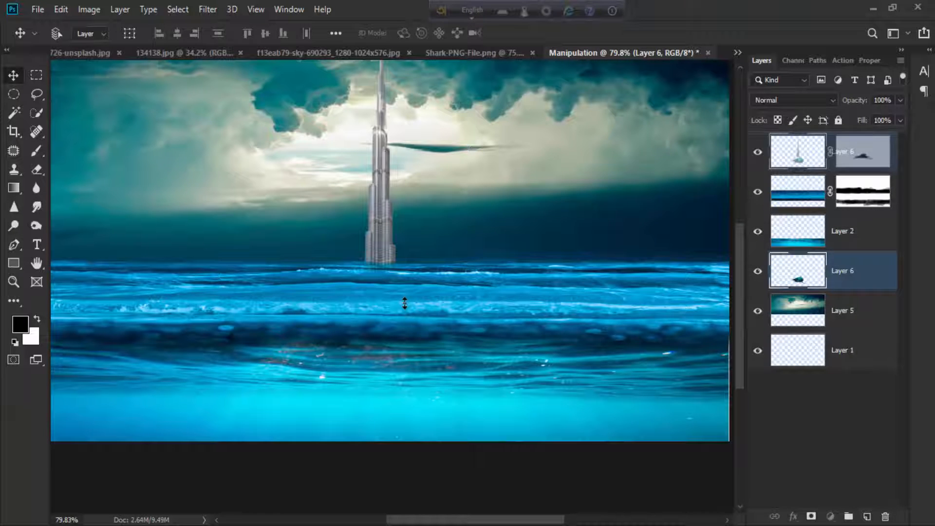
key("ctrl+shift+bracketright")
left_click_drag(407, 348, 369, 391)
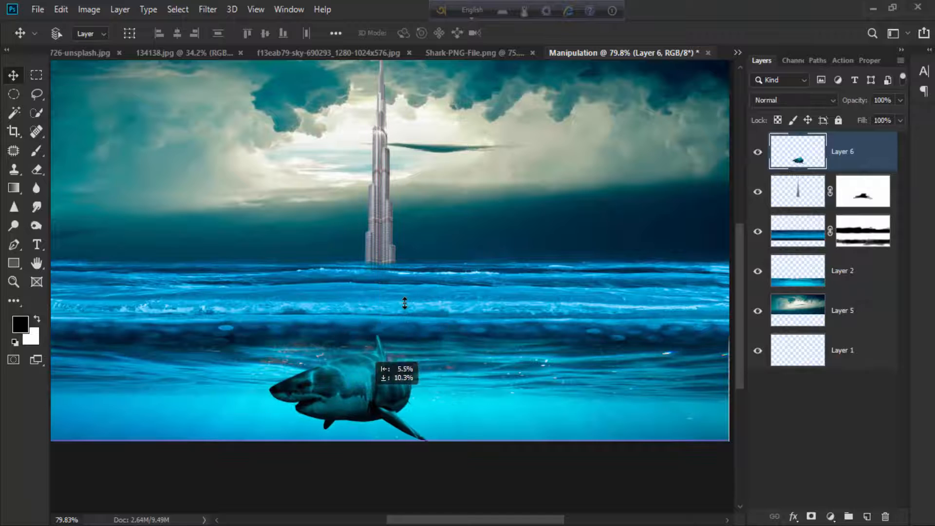
Set the teal shark layer's blend mode to Multiply.
left_click(795, 100)
key("Down")
key("Return")
Scale the teal shark to about 51% and place it just under the water surface, slightly right of the tower.
key("ctrl+t")
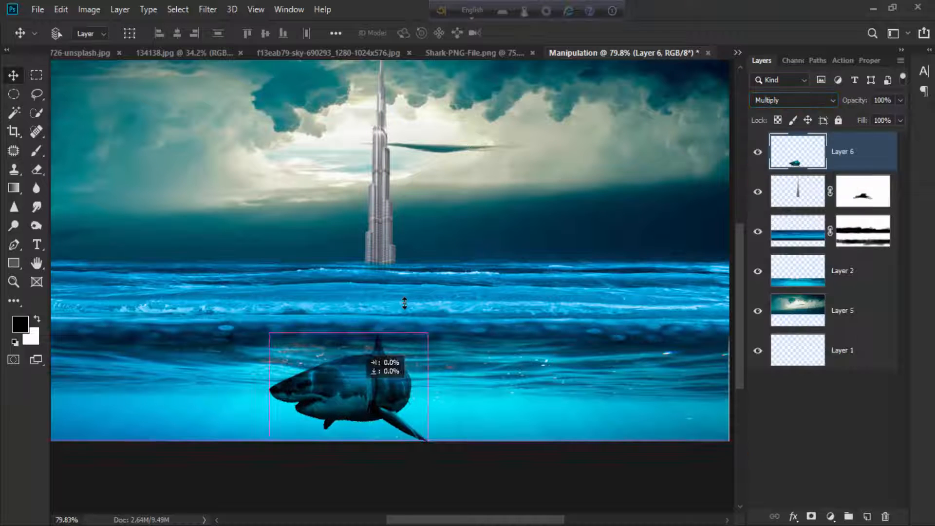
left_click_drag(427, 333, 372, 368)
key("ctrl+z")
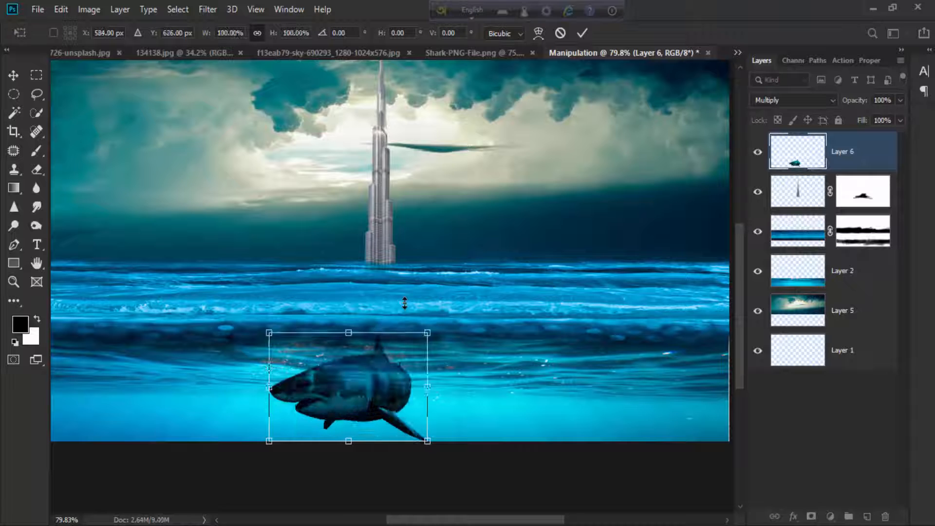
left_click_drag(428, 333, 455, 351)
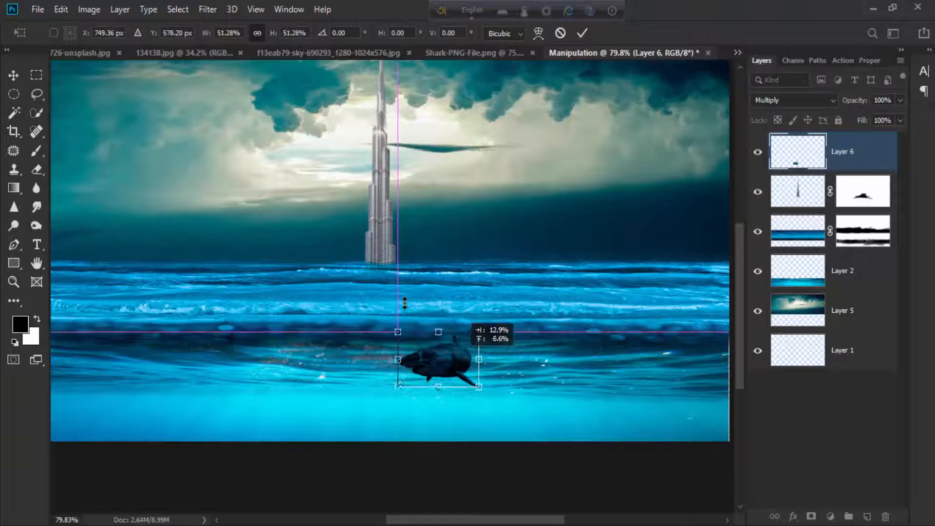
key("Return")
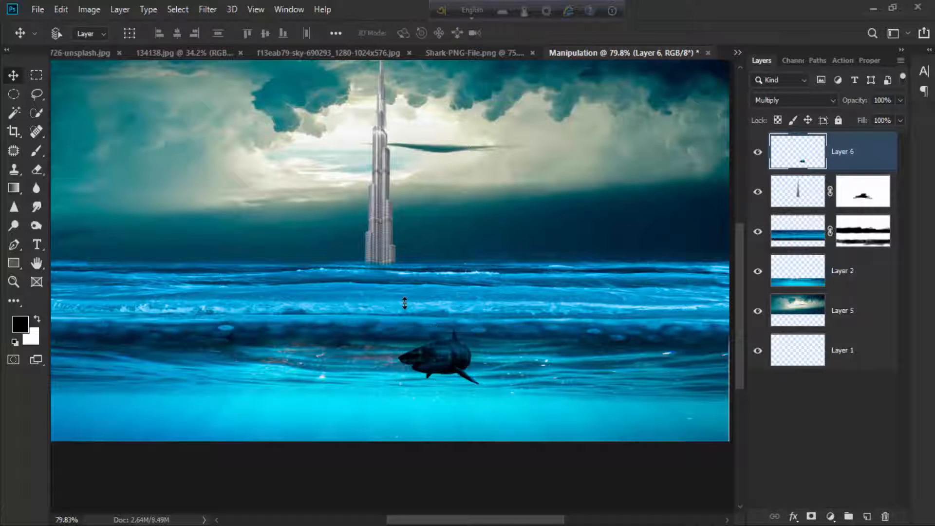
Copy the grey shark on Layer 3 of Shark-PNG-File.png into the Manipulation document and set its blend mode to Multiply.
left_click(476, 53)
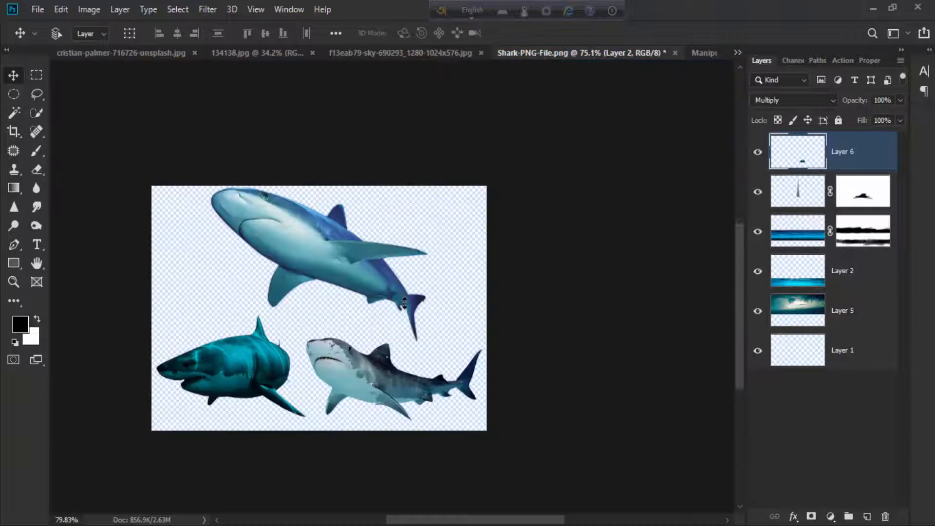
left_click_drag(332, 271, 345, 247)
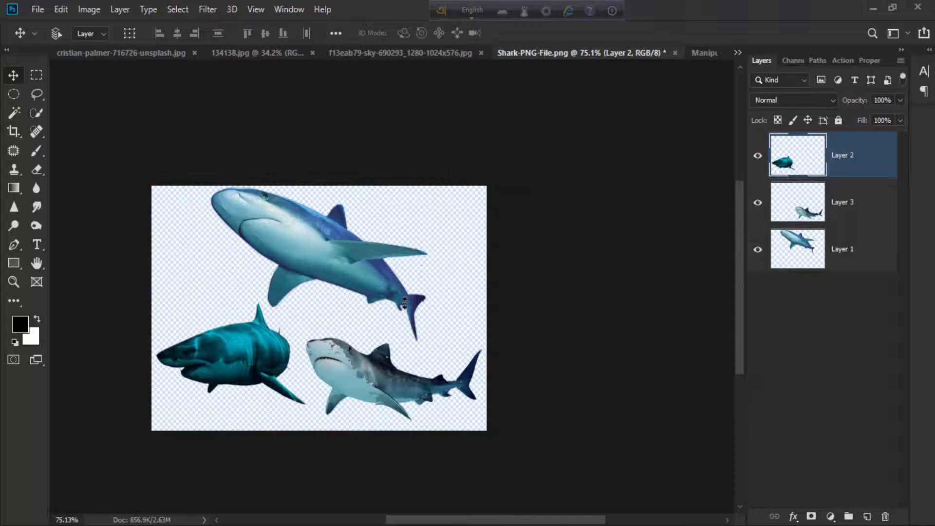
left_click(843, 202)
left_click_drag(380, 375, 278, 360)
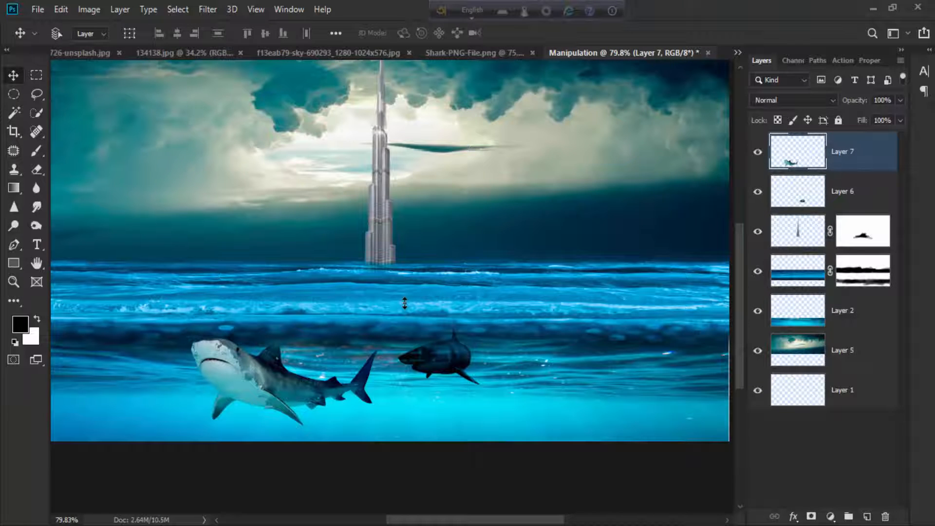
key("shift+alt+m")
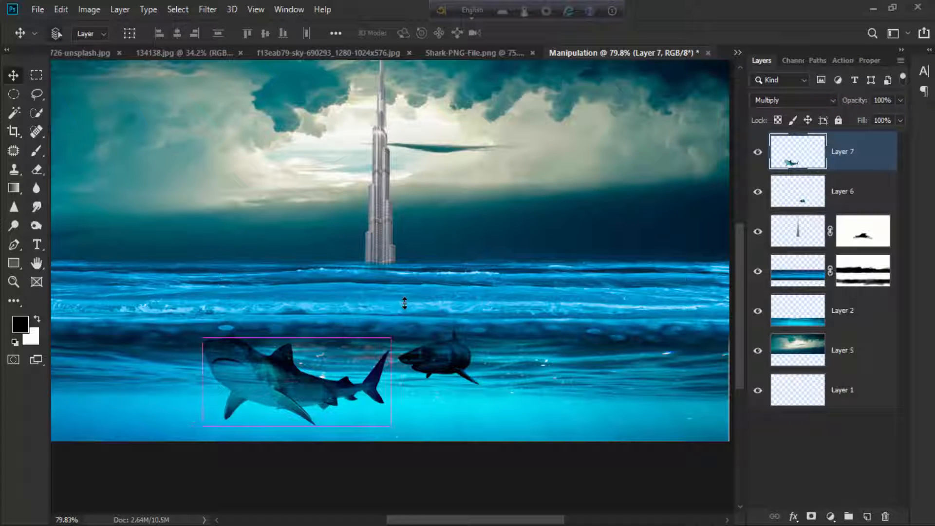
Scale the grey shark to about 59% and place it underwater well to the left of the tower.
key("ctrl+t")
left_click_drag(390, 338, 259, 382)
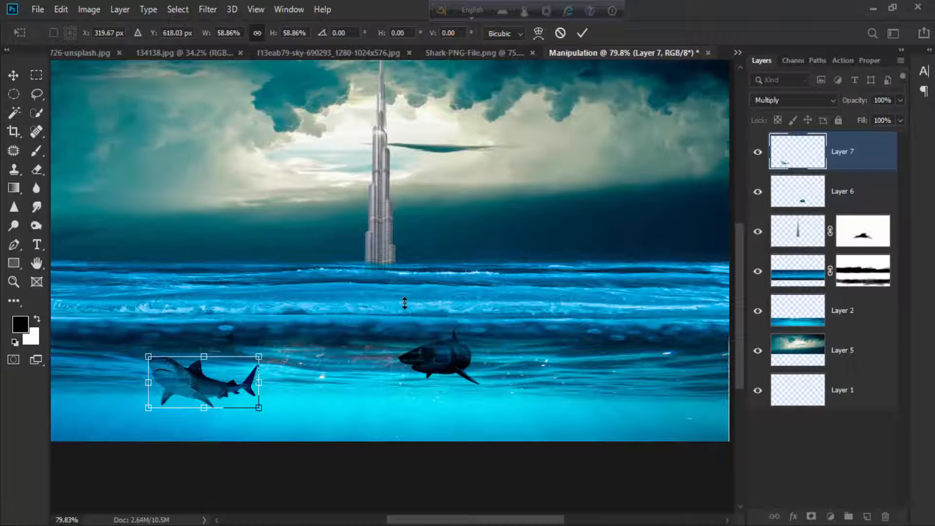
key("Return")
Copy the large blue shark from Shark-PNG-File.png into the Manipulation document as the topmost layer.
scroll(405, 303, "down", 4)
scroll(405, 303, "up", 3)
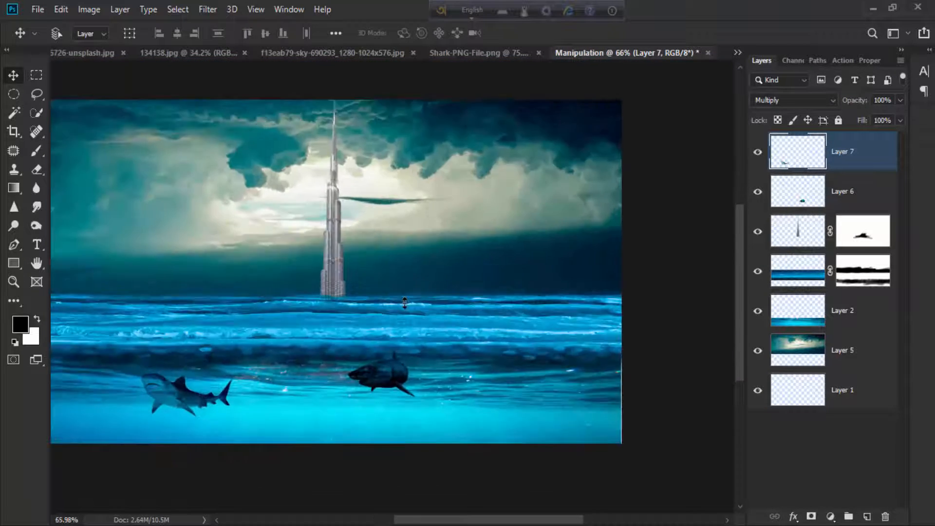
key("ctrl+shift+Tab")
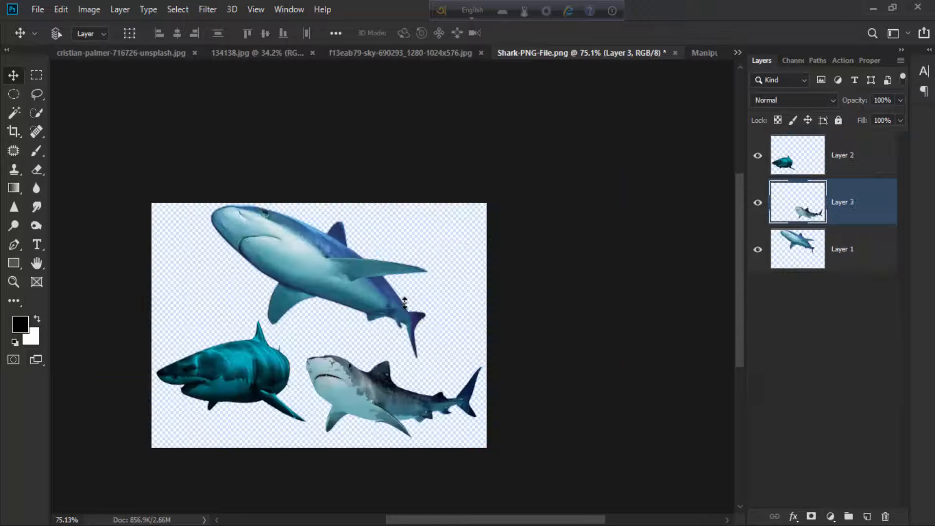
key("ctrl+Tab")
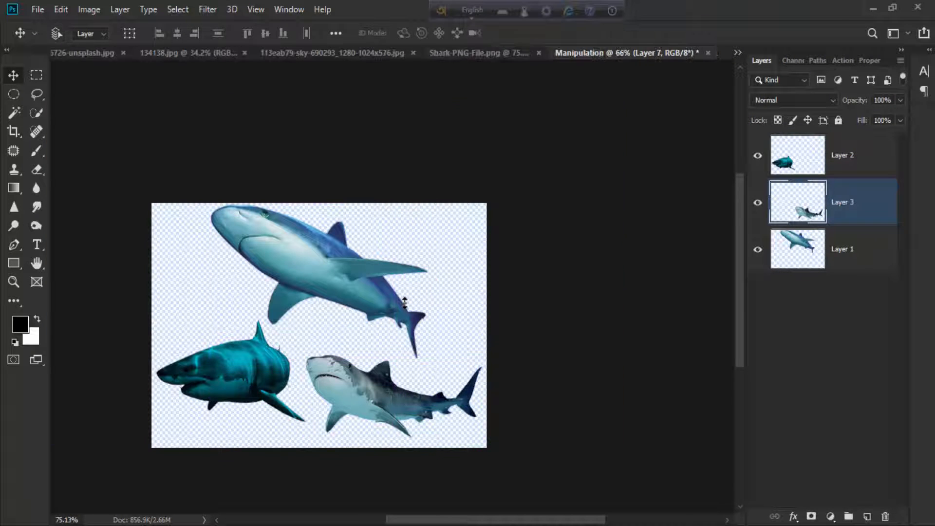
key("ctrl+shift+Tab")
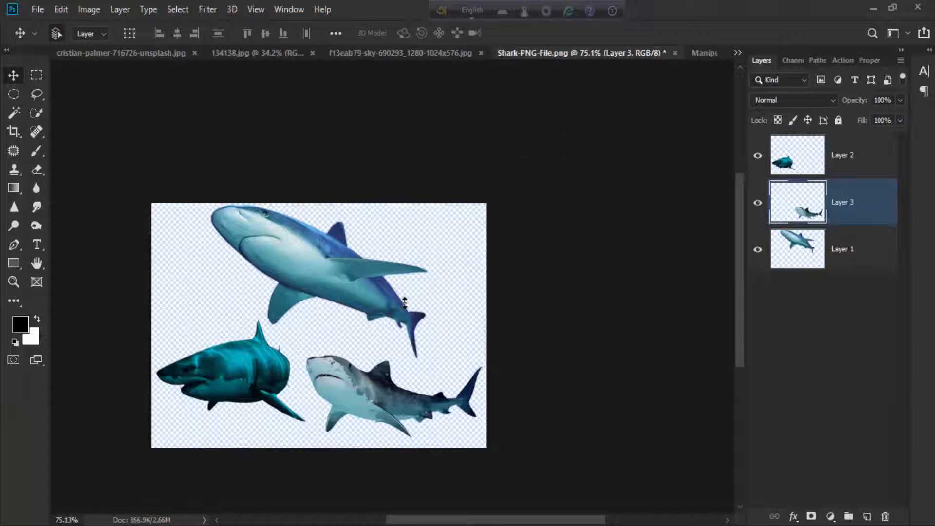
key("ctrl+Tab")
key("ctrl+v")
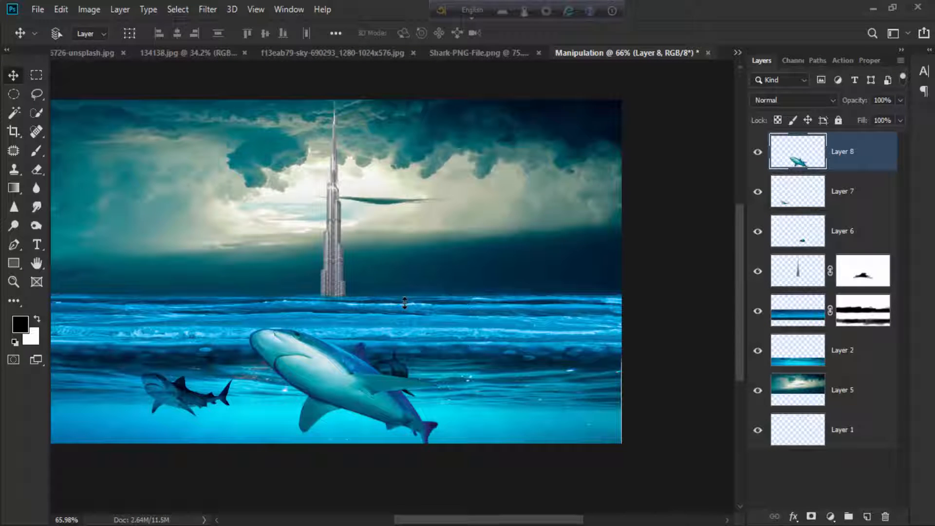
Rotate the large blue shark about -20.2°, scale it to about 47%, and place it underwater between the other two sharks.
key("ctrl+t")
left_click_drag(405, 303, 470, 341)
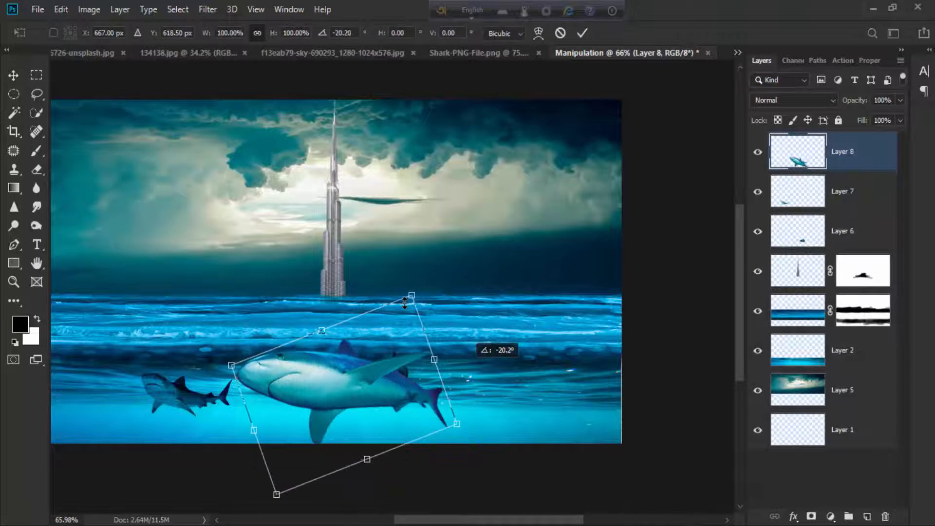
left_click_drag(405, 302, 393, 331)
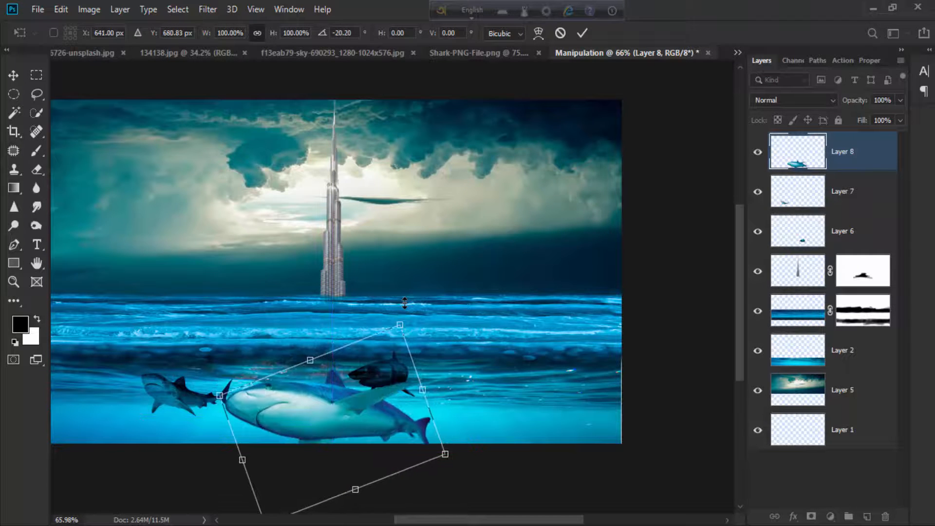
left_click_drag(446, 454, 322, 391)
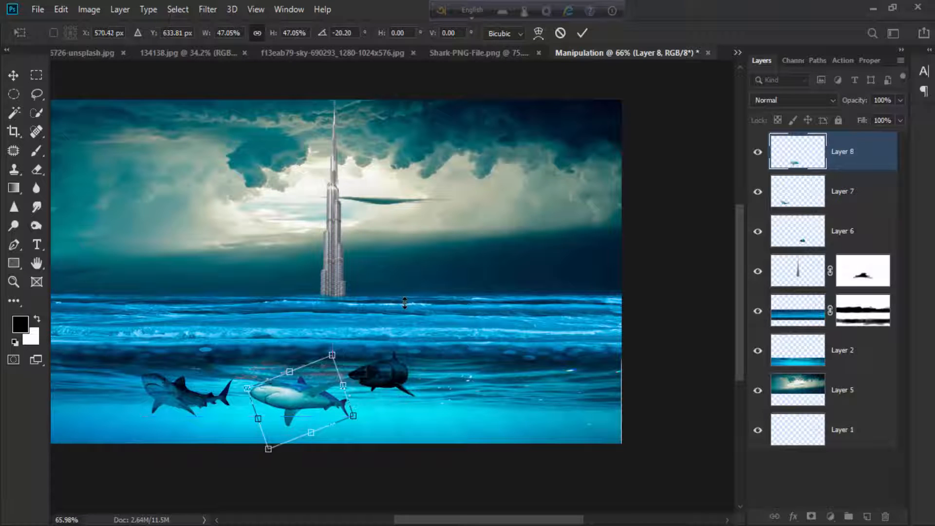
key("Return")
Set the blue shark's blend mode to Multiply and raise it into the dark band just under the waves.
left_click(794, 100)
left_click(770, 144)
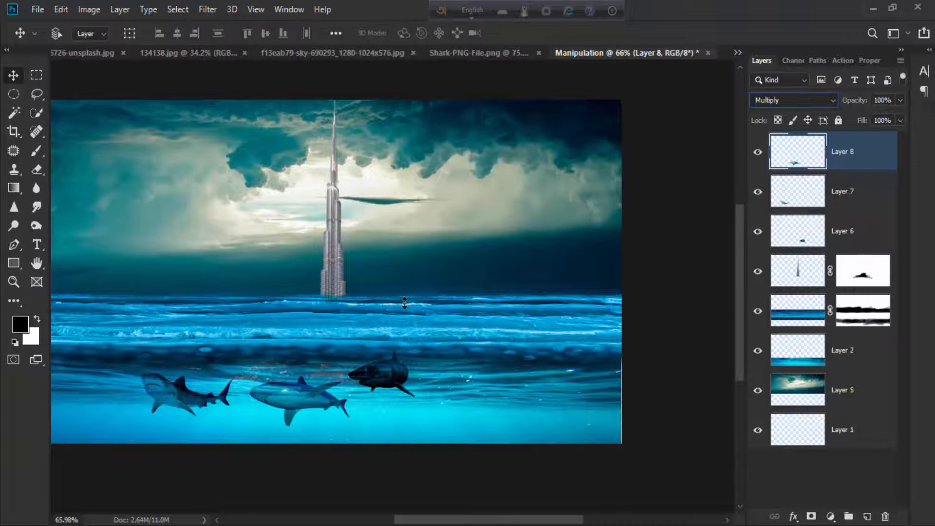
scroll(405, 303, "up", 3)
left_click_drag(300, 399, 306, 358)
scroll(348, 346, "up", 2)
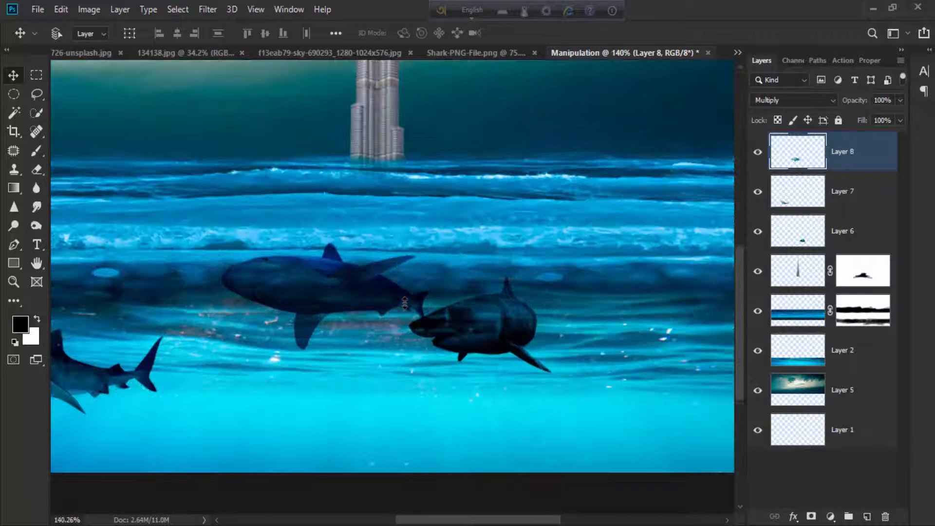
scroll(405, 303, "down", 3)
scroll(405, 303, "up", 1)
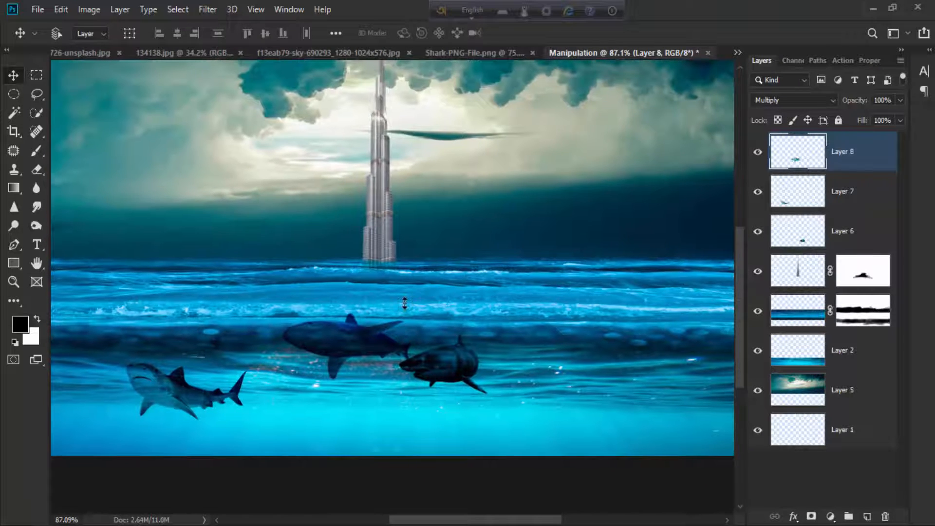
Space out the sharks by moving the teal shark further right and the grey shark slightly right.
left_click_drag(468, 336, 543, 336)
scroll(405, 303, "down", 2)
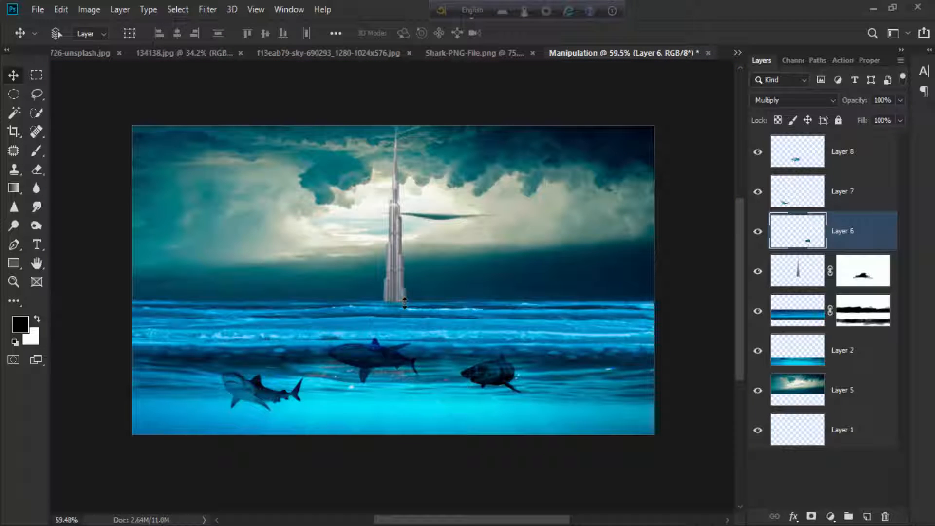
scroll(379, 380, "down", 3)
left_click_drag(379, 380, 408, 383)
left_click_drag(323, 391, 345, 389)
scroll(404, 401, "down", 2)
scroll(457, 386, "up", 5)
left_click_drag(457, 386, 430, 422)
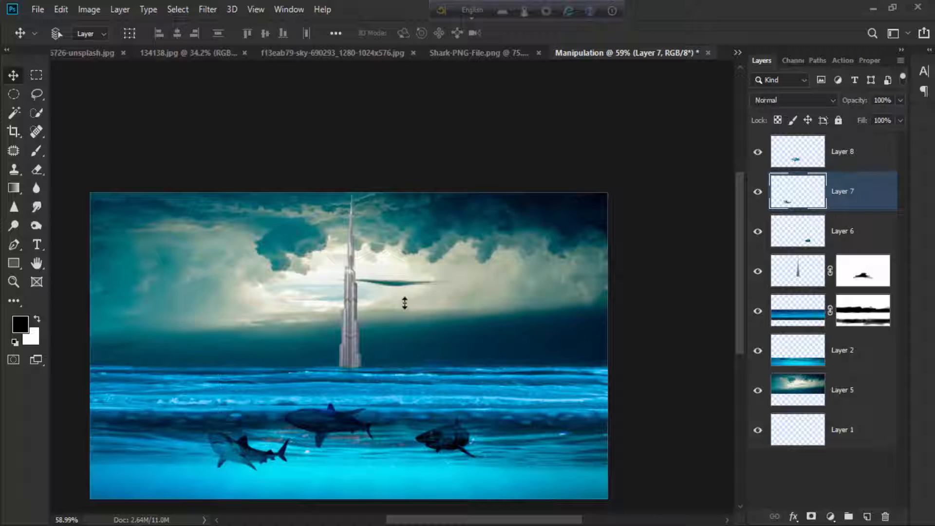
Add a new empty layer directly above the stormy sky layer.
left_click(405, 303)
key("ctrl+alt+shift+n")
scroll(252, 212, "up", 4)
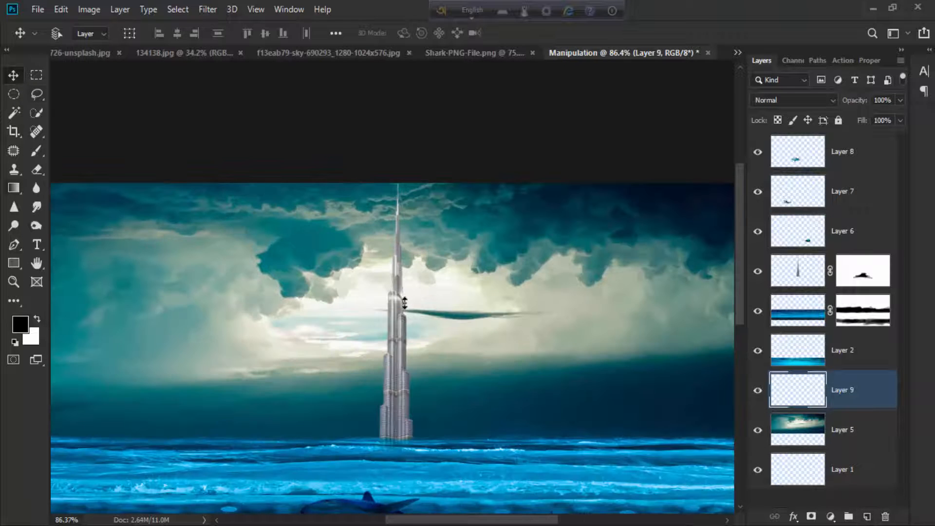
scroll(405, 304, "down", 1)
Paint a soft white glow behind the upper part of the tower with a 300 px brush at 40% opacity.
key("b")
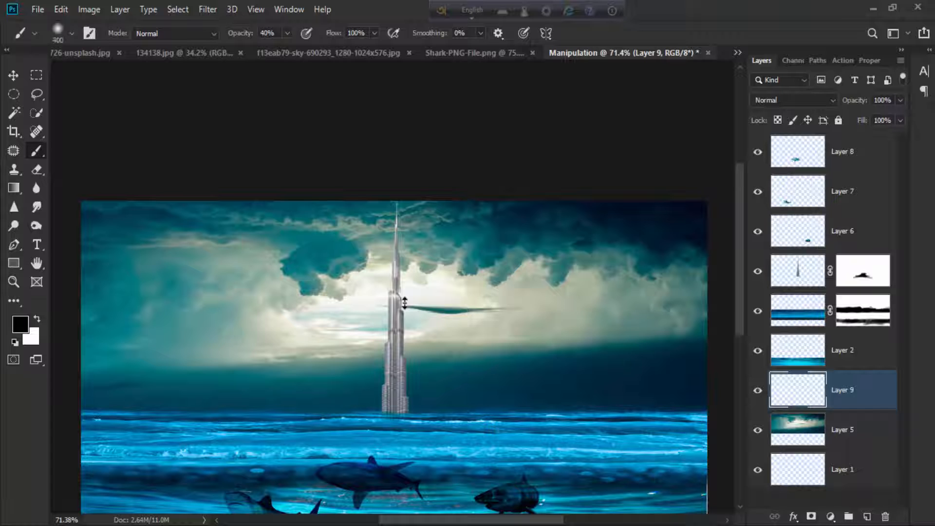
key("bracketright")
left_click(37, 319)
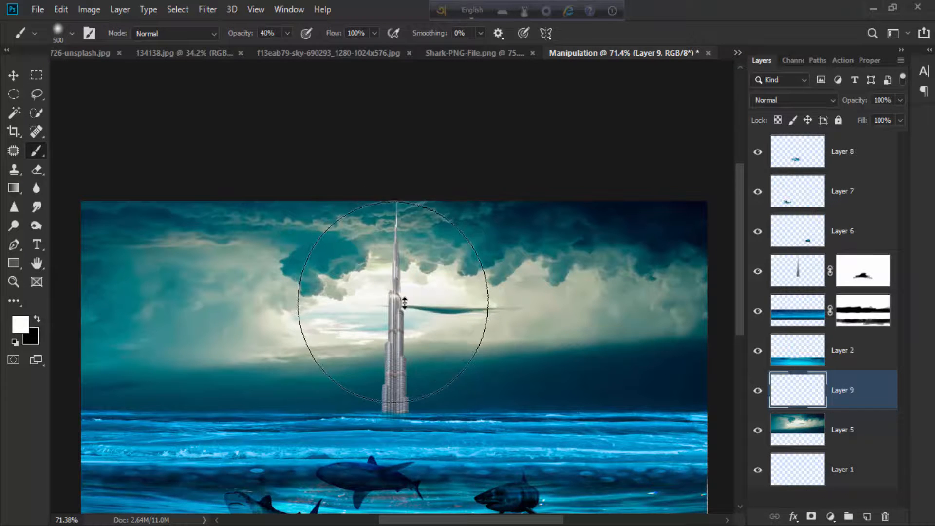
key("bracketleft")
key("bracketleft")
key("bracketleft")
key("bracketleft")
key("bracketleft")
key("bracketleft")
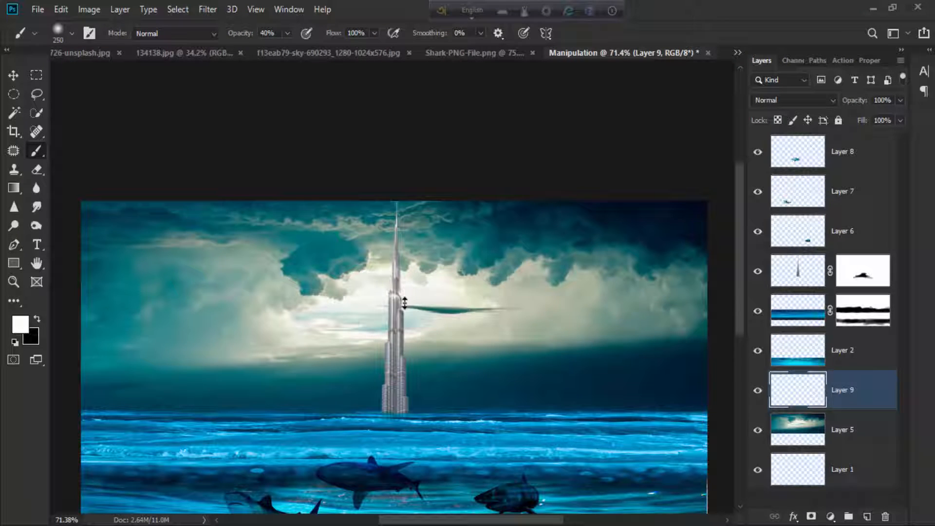
key("bracketright")
key("bracketright")
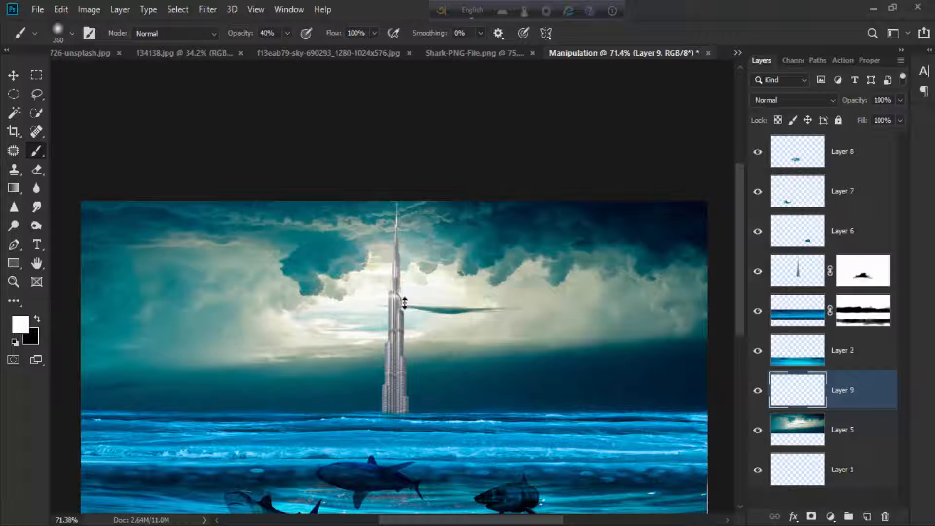
key("bracketleft")
scroll(404, 303, "up", 3)
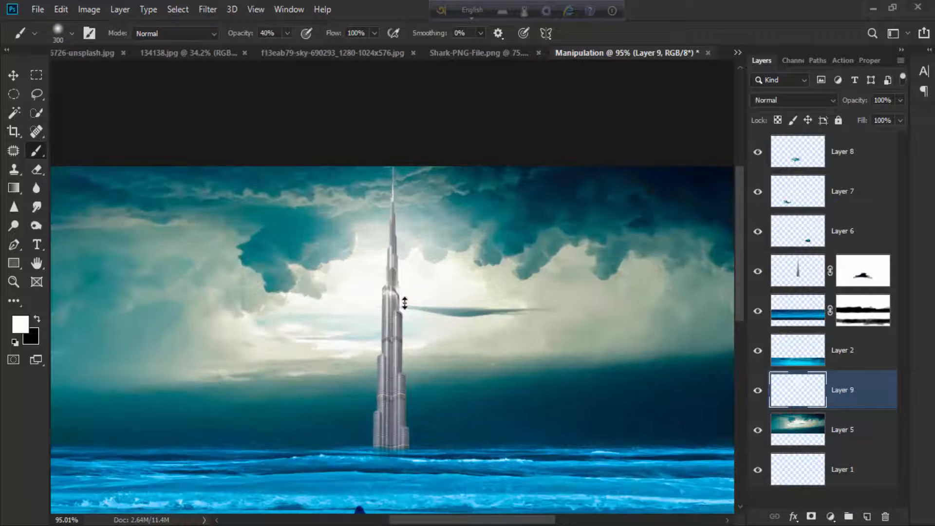
Widen the white glow behind the tower with a 500 px soft brush.
key("bracketright")
key("bracketright")
key("bracketright")
key("bracketright")
left_click(404, 303)
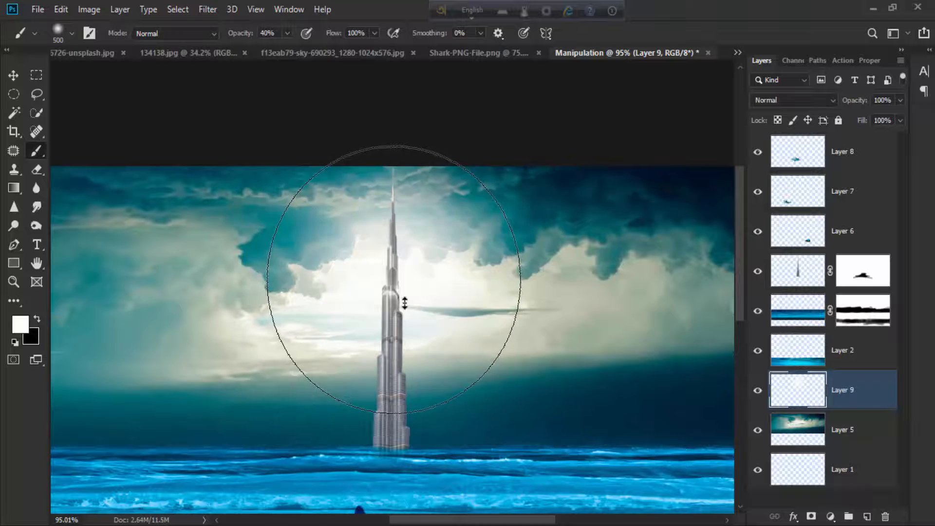
Examine the glow behind the tower and the whole composition at different magnifications.
scroll(404, 303, "down", 3)
scroll(404, 303, "down", 2)
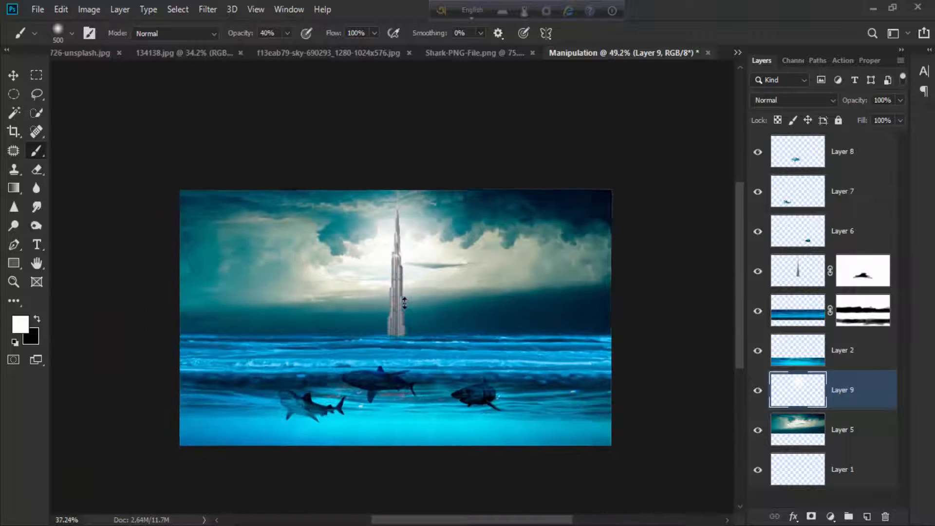
scroll(404, 303, "up", 2)
scroll(404, 303, "up", 2)
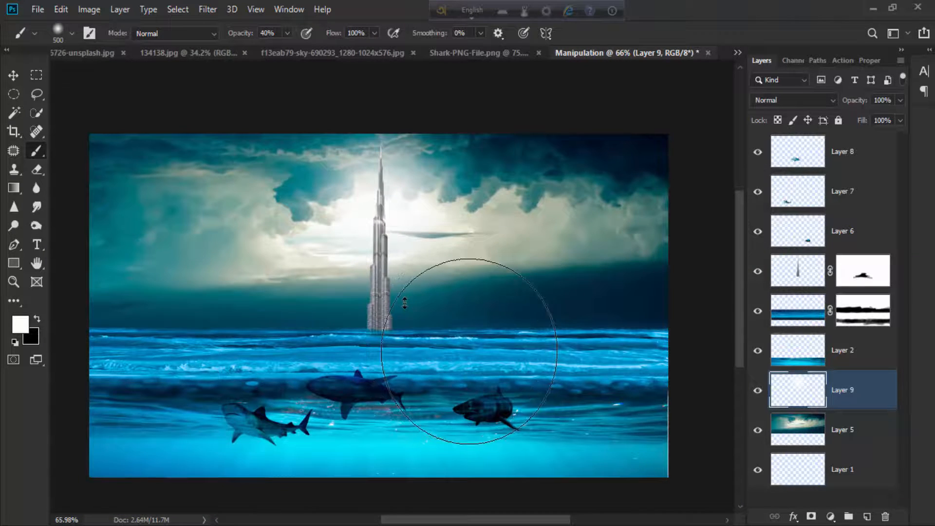
scroll(404, 303, "down", 1)
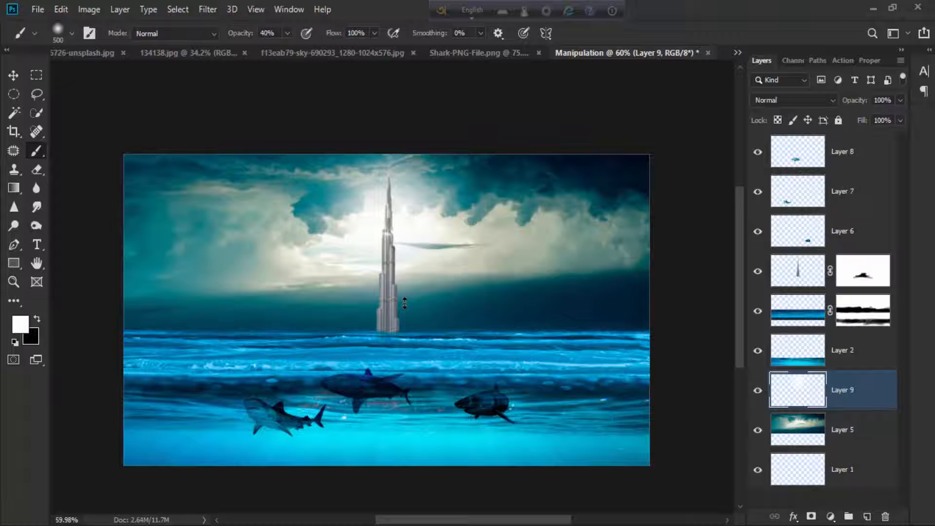
scroll(405, 303, "down", 2)
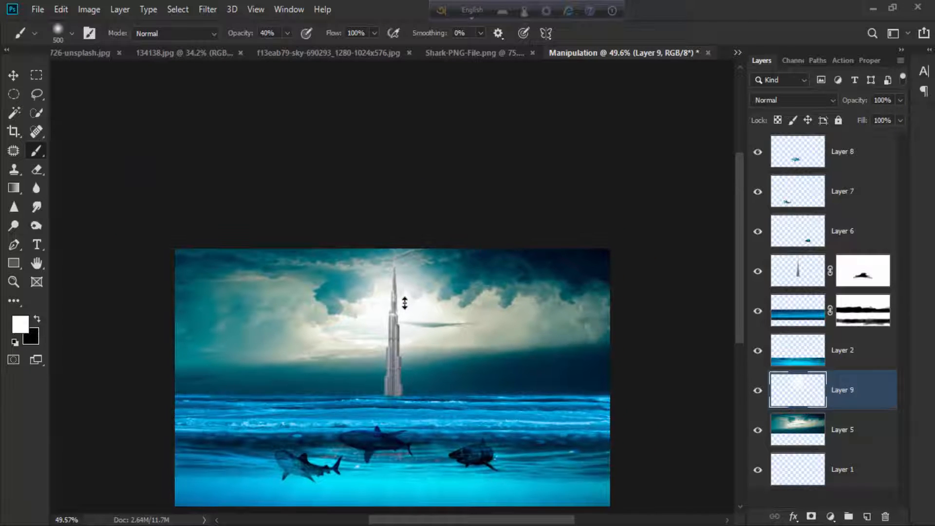
scroll(404, 303, "up", 4)
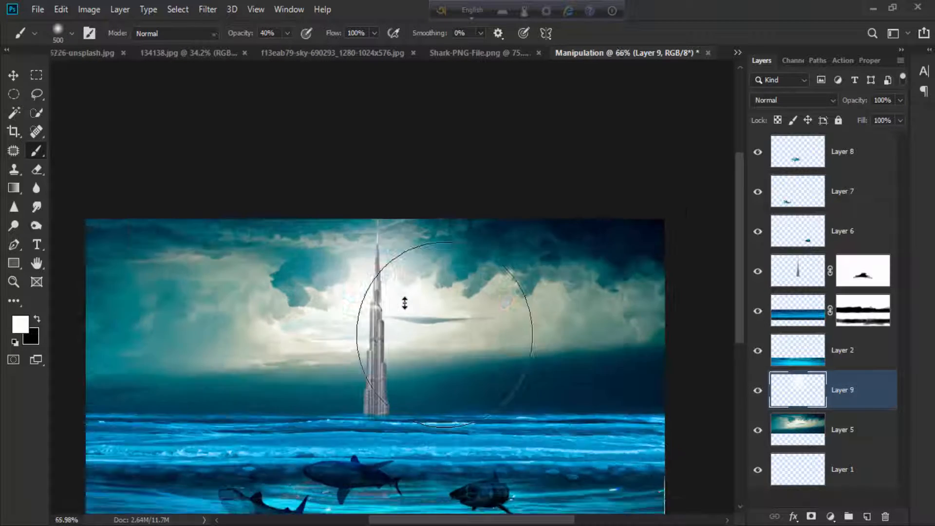
scroll(404, 303, "down", 4)
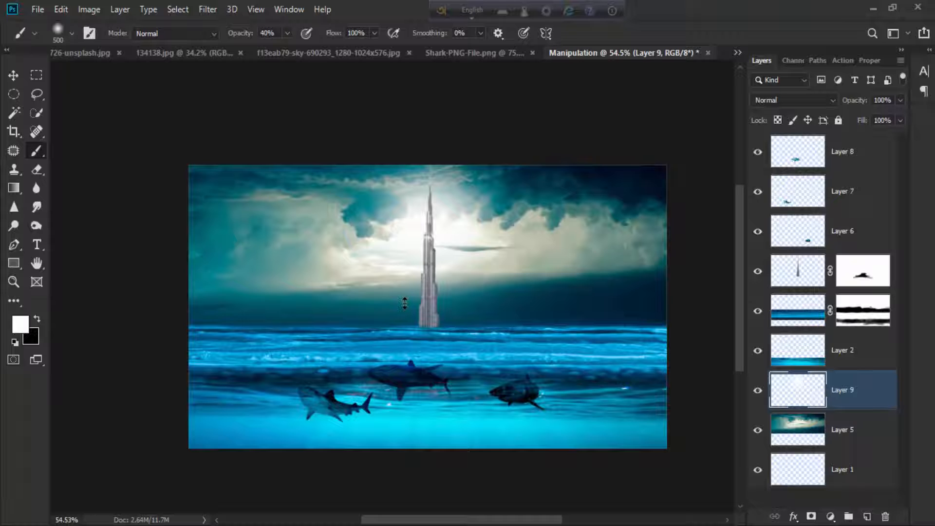
scroll(404, 303, "up", 3)
scroll(404, 303, "down", 3)
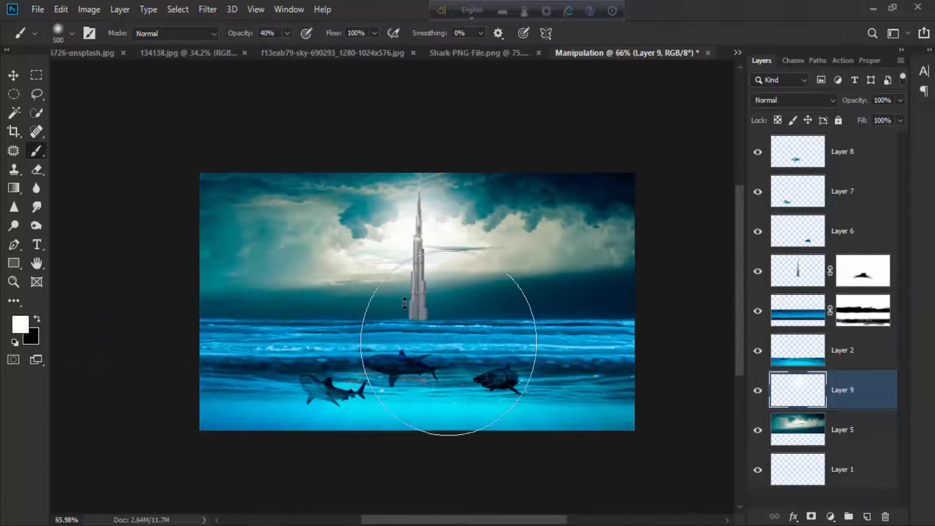
scroll(404, 303, "up", 3)
scroll(405, 303, "down", 3)
scroll(404, 304, "up", 2)
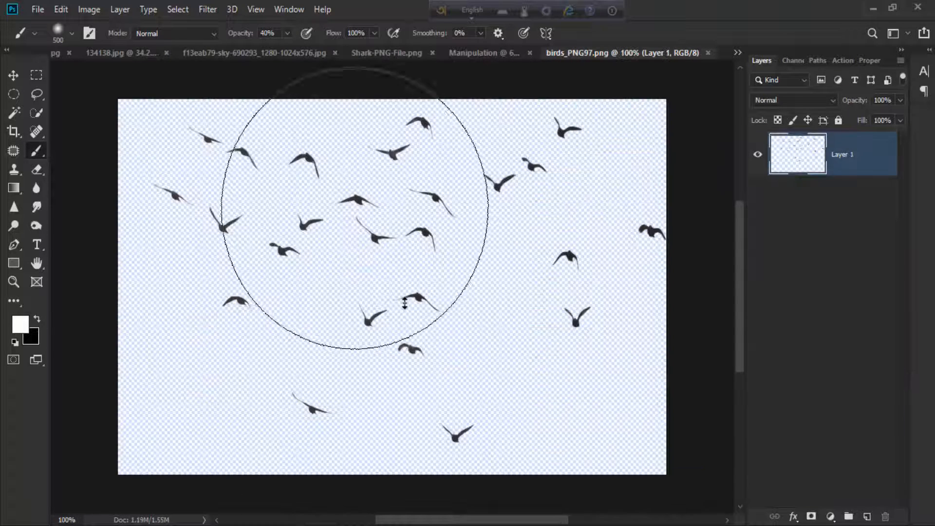
Copy the flock of birds from birds_PNG97.png into the Manipulation document, just above the glow layer.
key("v")
mouse_move(355, 209)
left_mouse_down()
mouse_move(570, 135)
mouse_move(442, 179)
mouse_move(402, 210)
mouse_move(497, 45)
mouse_move(380, 244)
mouse_move(470, 49)
mouse_move(344, 225)
left_mouse_up()
scroll(379, 265, "down", 2)
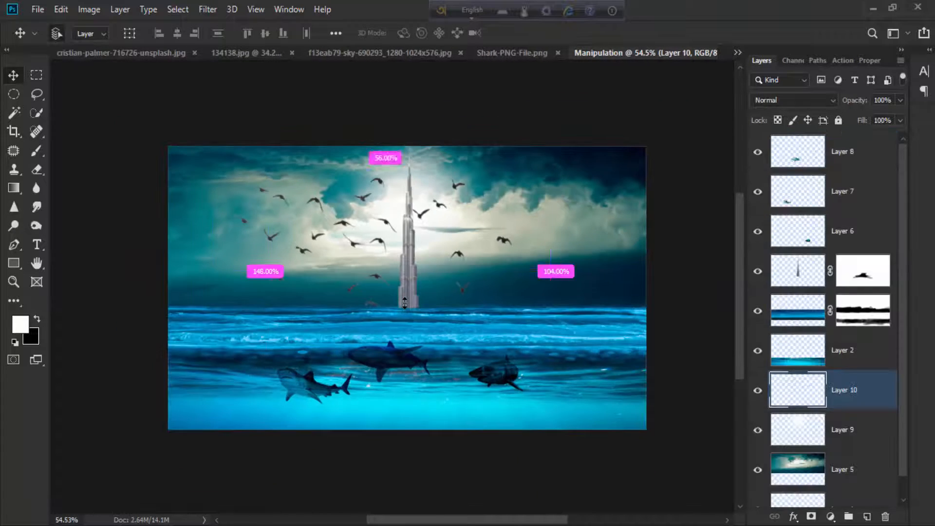
Scale the birds proportionally to about 41% and place them in the sky just left of the tower's spire.
key("ctrl+t")
left_click_drag(213, 168, 246, 192)
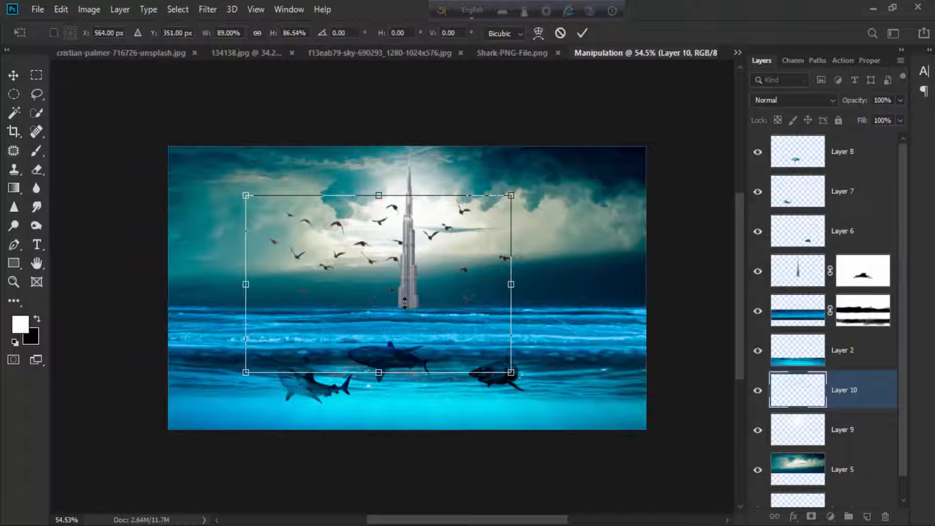
key("ctrl+z")
left_click_drag(511, 373, 442, 325)
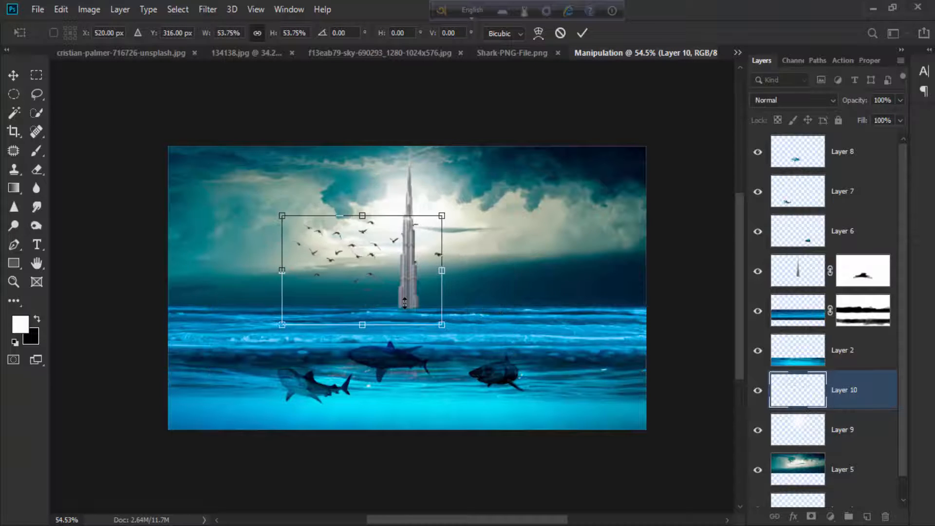
left_click_drag(355, 268, 333, 230)
left_click_drag(420, 288, 401, 274)
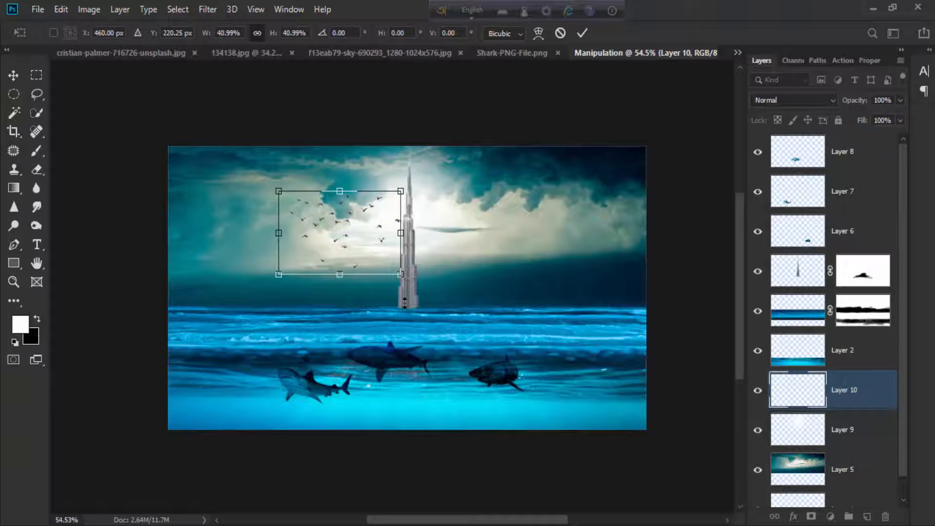
left_click_drag(355, 246, 332, 203)
scroll(349, 225, "up", 2)
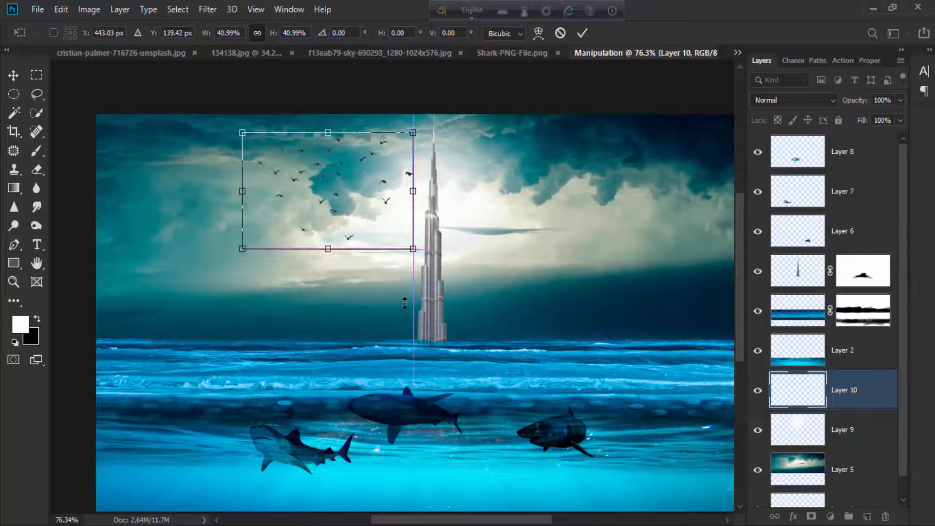
key("Return")
scroll(404, 303, "down", 1)
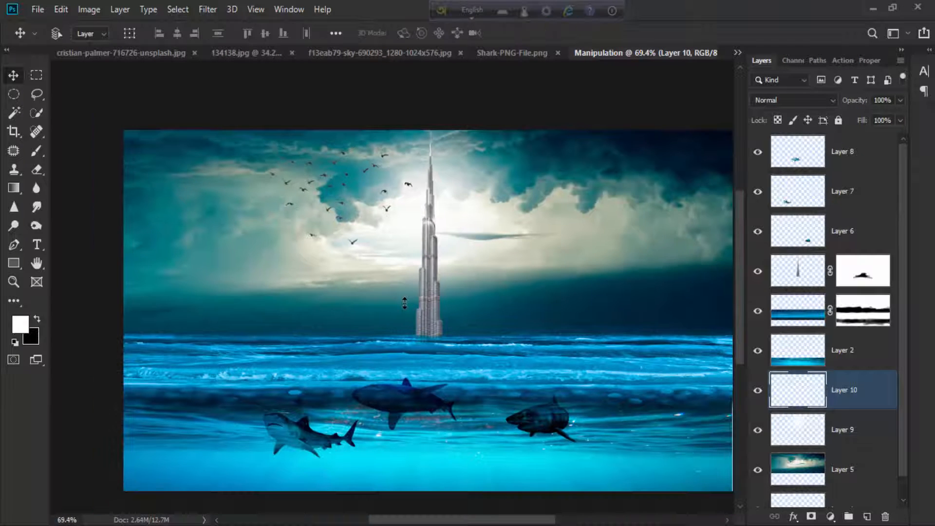
left_click_drag(345, 182, 352, 182)
scroll(405, 303, "down", 2)
scroll(404, 303, "up", 1)
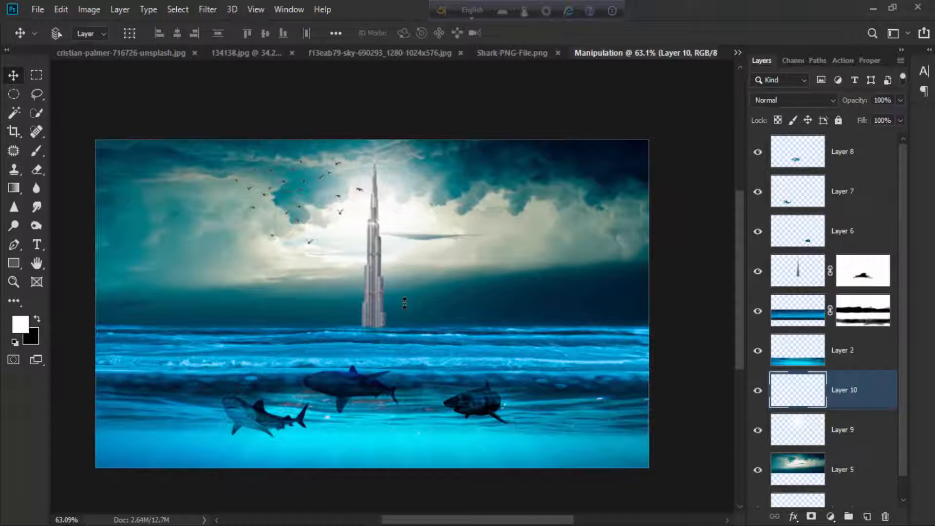
Move the stormy sky on Layer 5 down and scale it to about 101.5% to cover the canvas's left edge.
left_click_drag(540, 170, 537, 220)
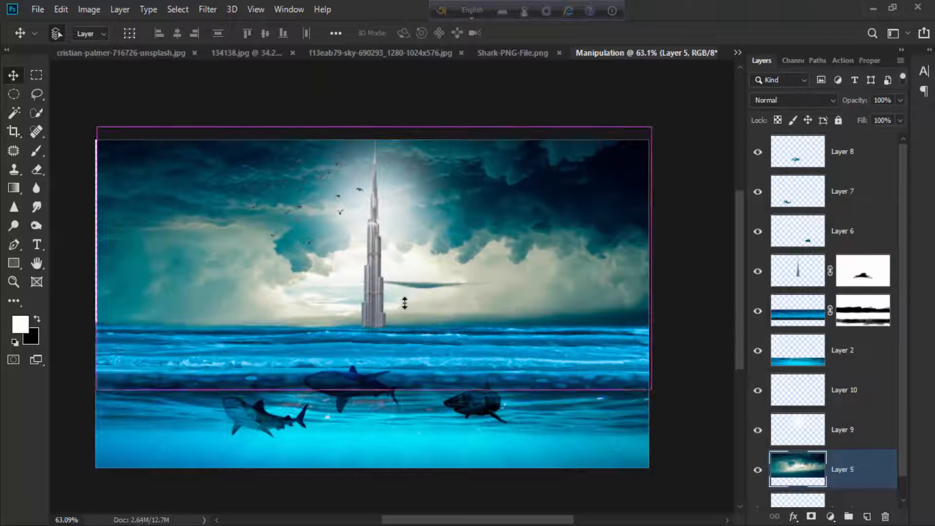
key("ctrl+t")
left_click_drag(97, 258, 89, 259)
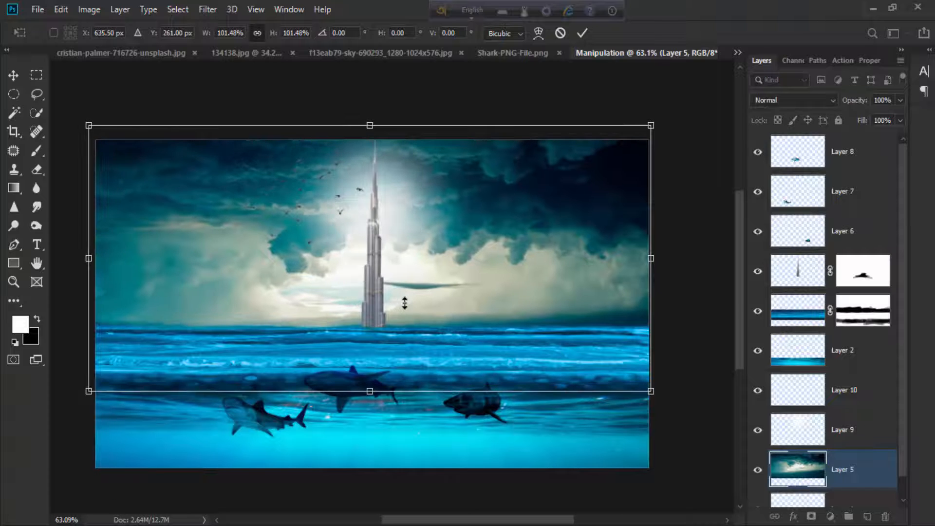
Move the stormy sky on Layer 5 up to a vertical position of about 219.8 px and apply the transform.
key("Down")
key("Down")
key("Down")
key("Up")
key("Up")
key("Up")
key("Up")
key("Up")
key("Up")
key("Up")
key("Up")
key("Up")
key("Up")
key("Up")
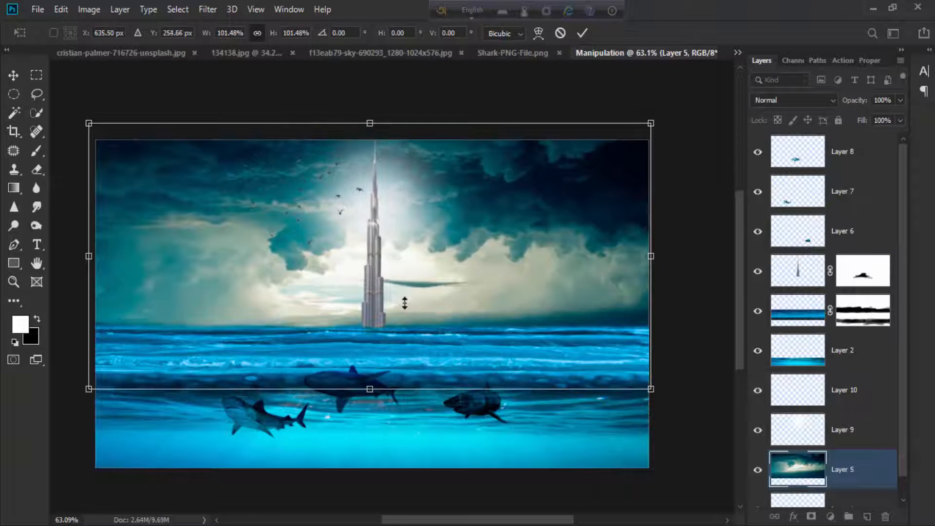
key("Up")
key("Up")
key("Up")
key("Up")
key("Up")
key("Up")
key("Up")
key("Up")
key("Up")
key("Up")
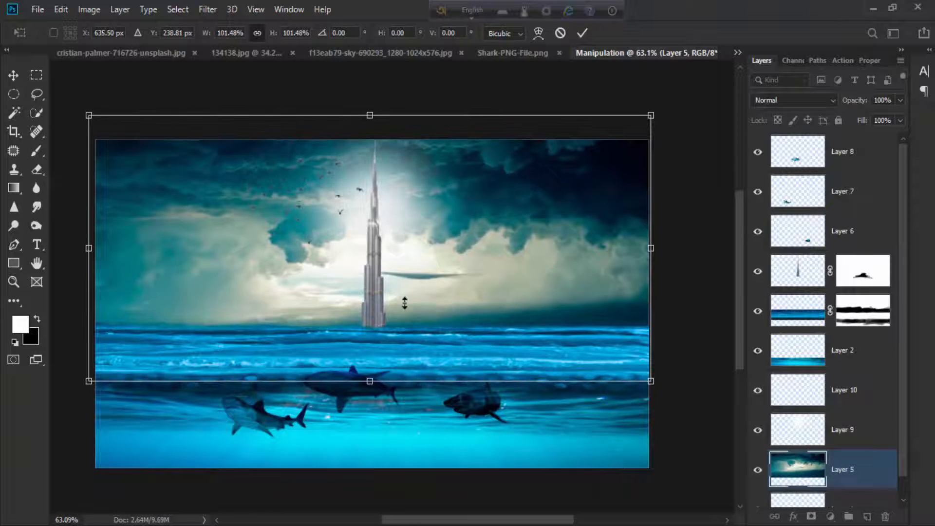
key("Up")
key("Up")
key("Up")
key("Up")
key("Up")
key("Up")
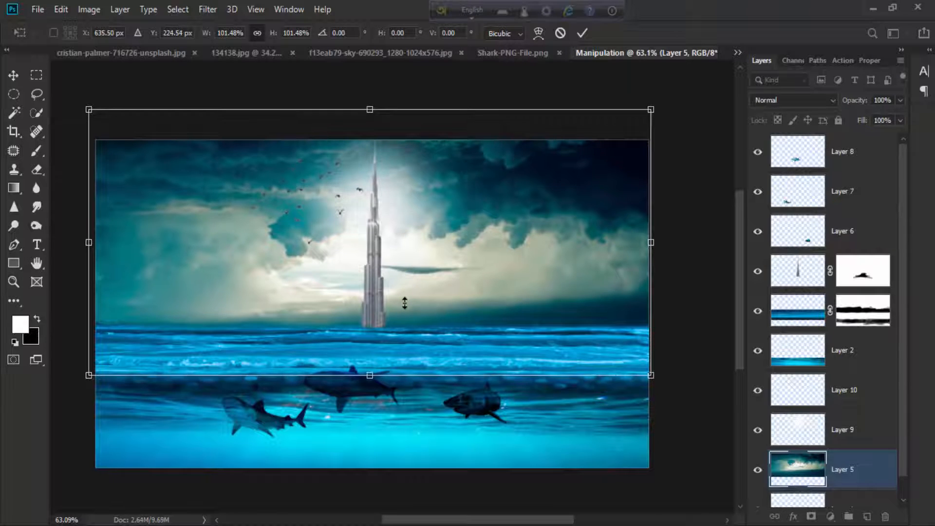
key("Up")
key("Up")
key("Up")
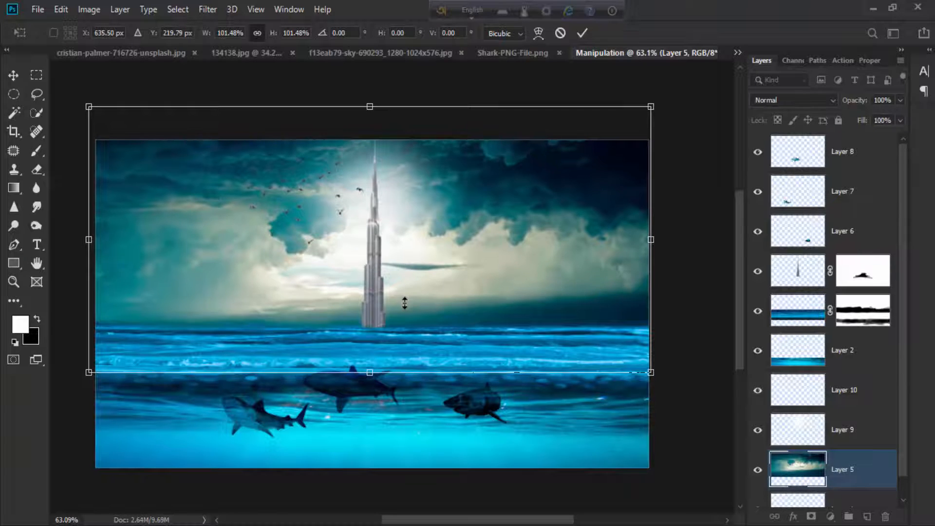
key("Return")
scroll(405, 303, "down", 3)
scroll(405, 303, "up", 3)
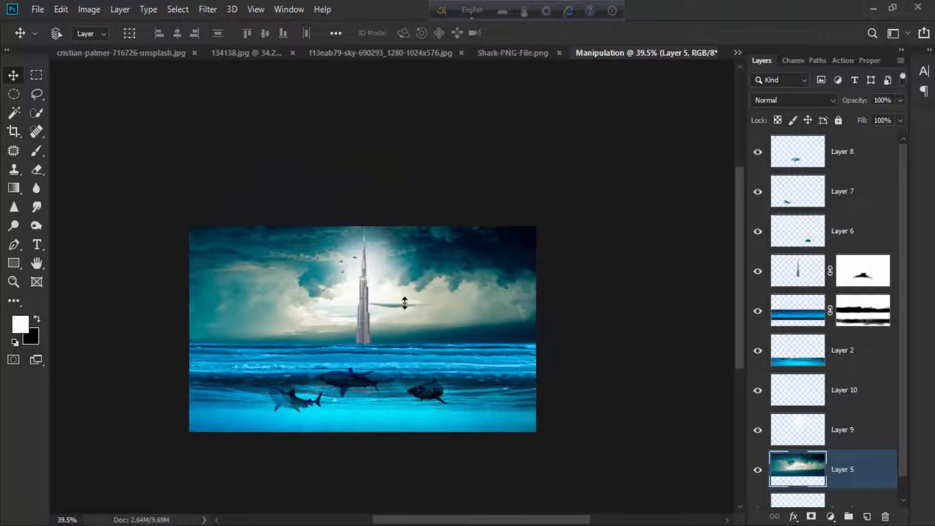
scroll(405, 303, "up", 2)
scroll(405, 303, "down", 1)
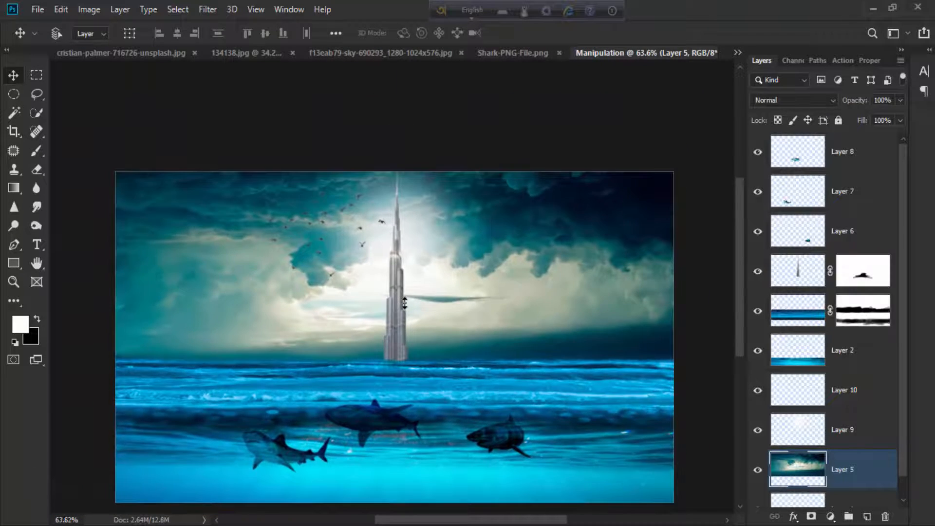
scroll(405, 303, "up", 1)
scroll(405, 303, "down", 1)
Move the white glow on Layer 9 slightly upward behind the tower's spire.
key("alt+bracketright")
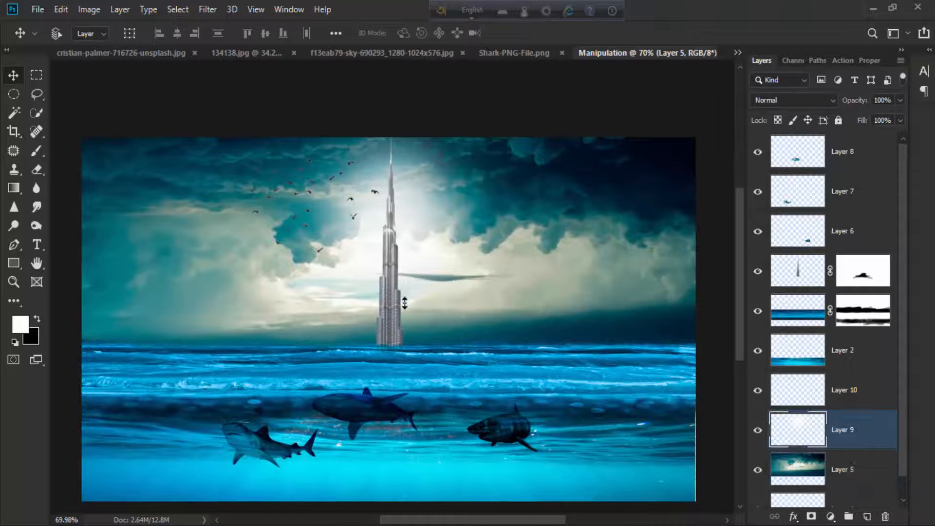
left_click_drag(418, 212, 420, 192)
scroll(405, 303, "down", 2)
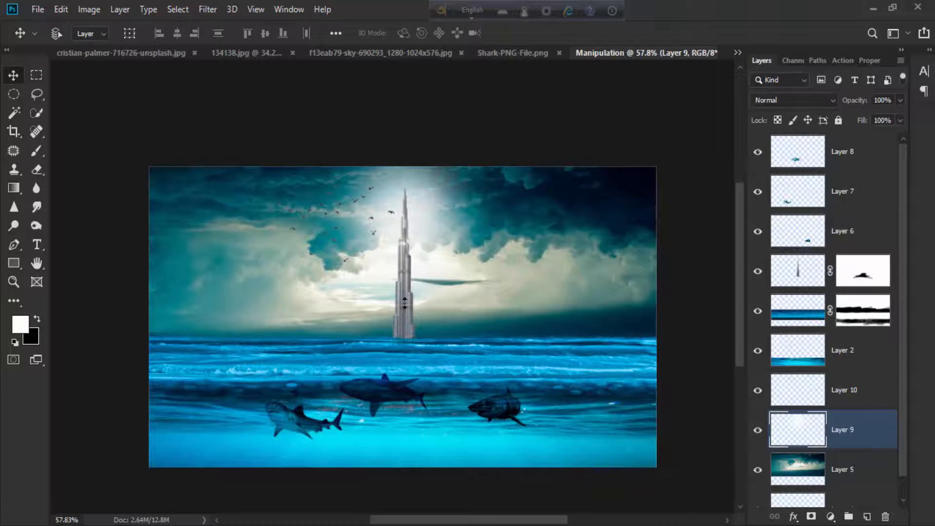
scroll(404, 303, "up", 4)
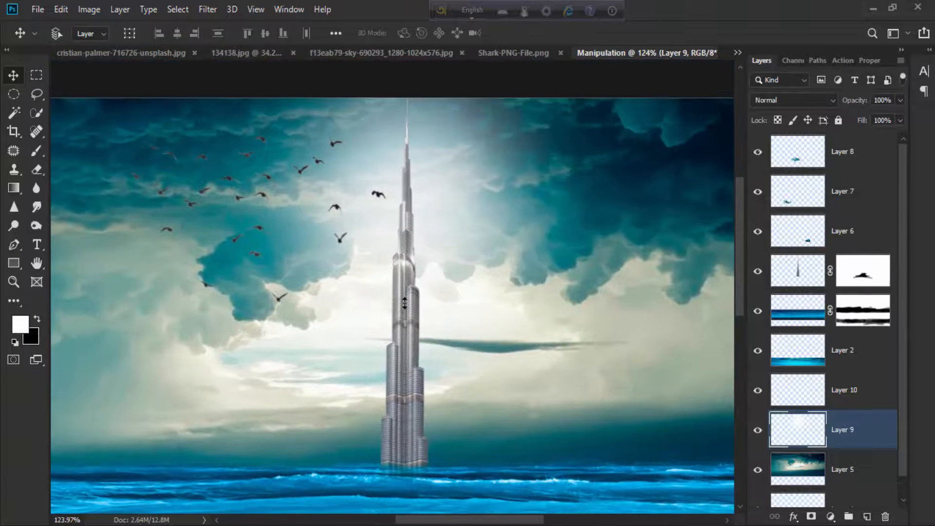
scroll(405, 303, "down", 1)
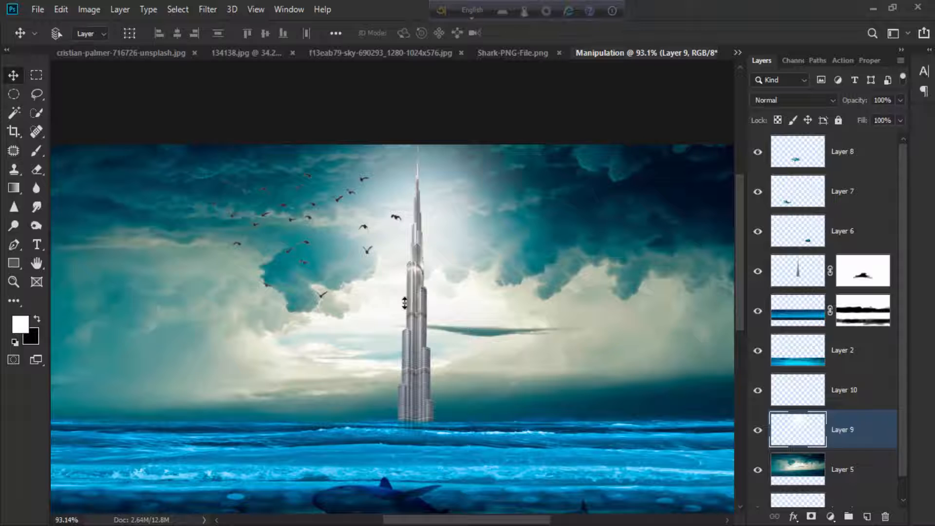
Try shifting the stormy sky on Layer 5 sideways, and undo the move.
mouse_move(308, 220)
left_mouse_down()
mouse_move(335, 216)
mouse_move(314, 218)
mouse_move(299, 237)
mouse_move(264, 219)
left_mouse_up()
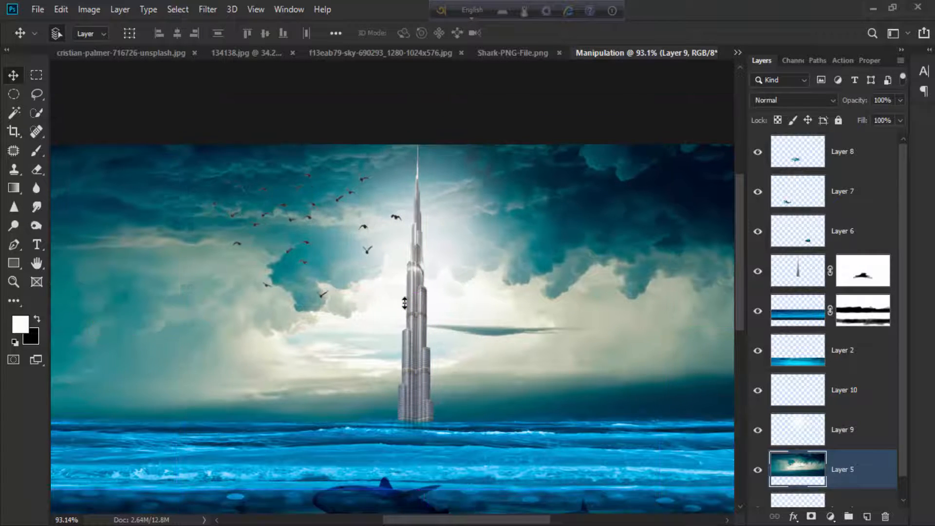
key("ctrl+z")
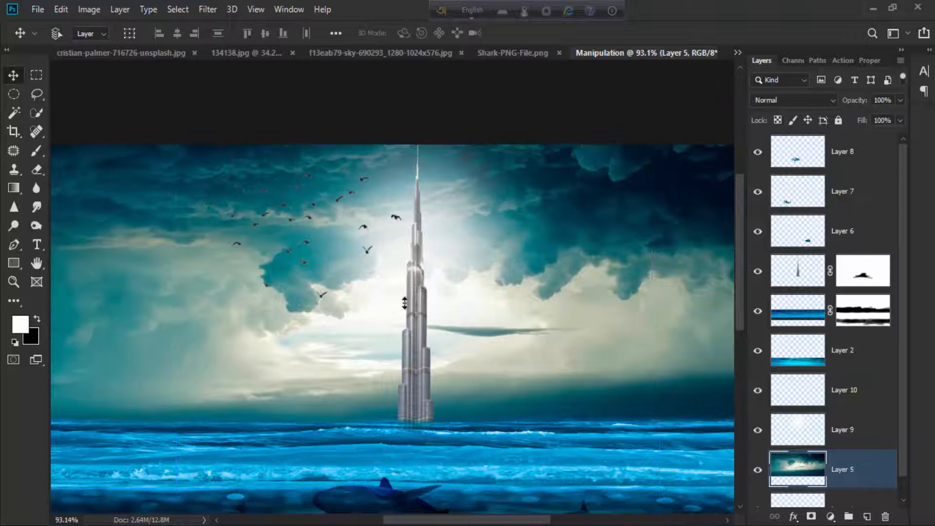
scroll(825, 320, "down", 1)
scroll(824, 320, "up", 1)
scroll(824, 319, "down", 1)
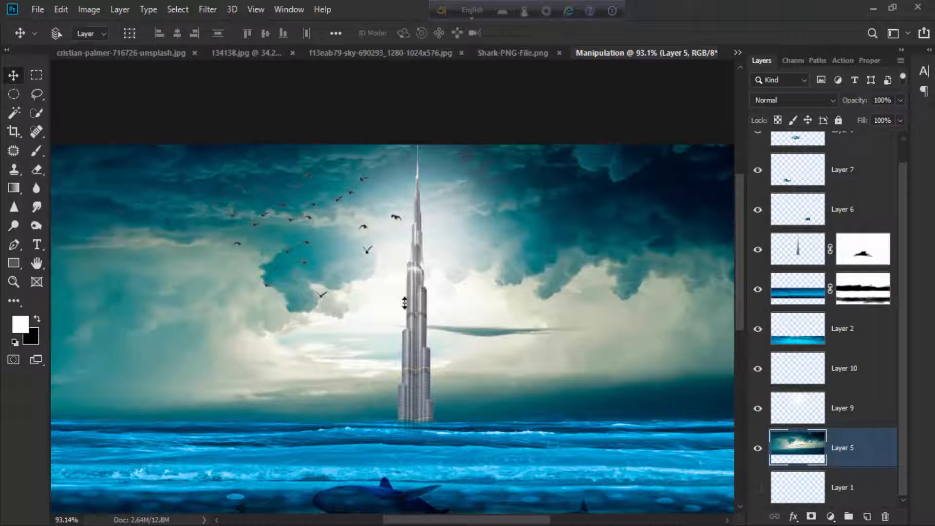
Identify the birds' layer by toggling the visibility of Layers 5, 9 and 10, and select Layer 10.
left_click(758, 448)
left_click(758, 448)
left_click(758, 408)
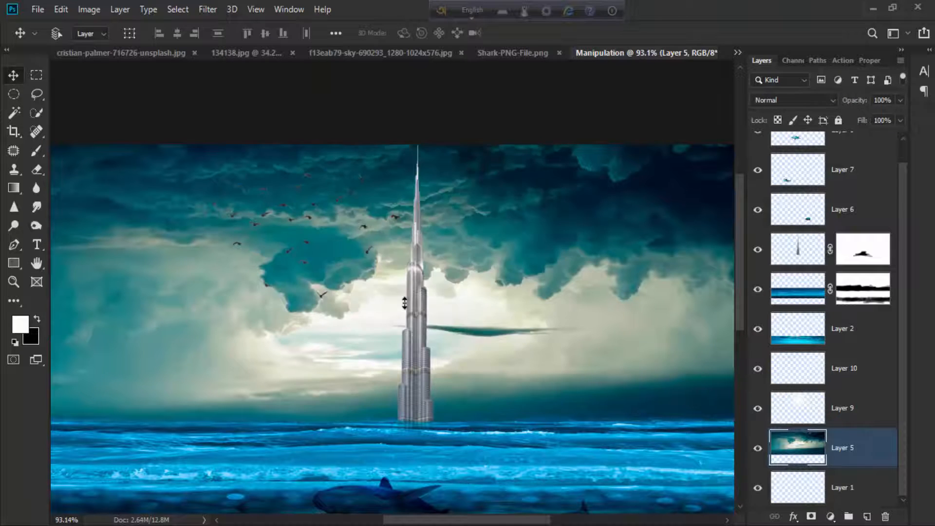
left_click(758, 408)
left_click(758, 368)
left_click(758, 369)
left_click(857, 369)
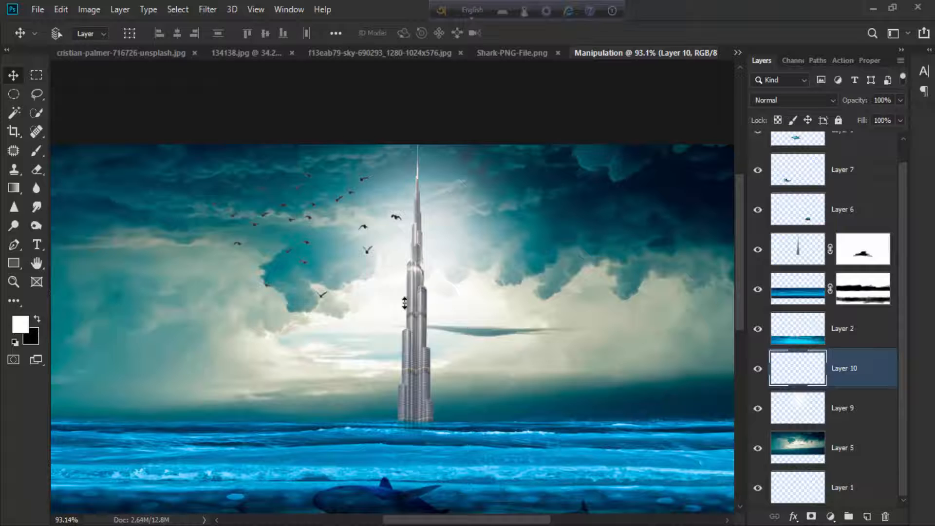
Open the Camera Raw Filter on the birds' layer and set Temperature to -6.
left_click_drag(313, 216, 314, 217)
left_click(207, 10)
left_click(243, 96)
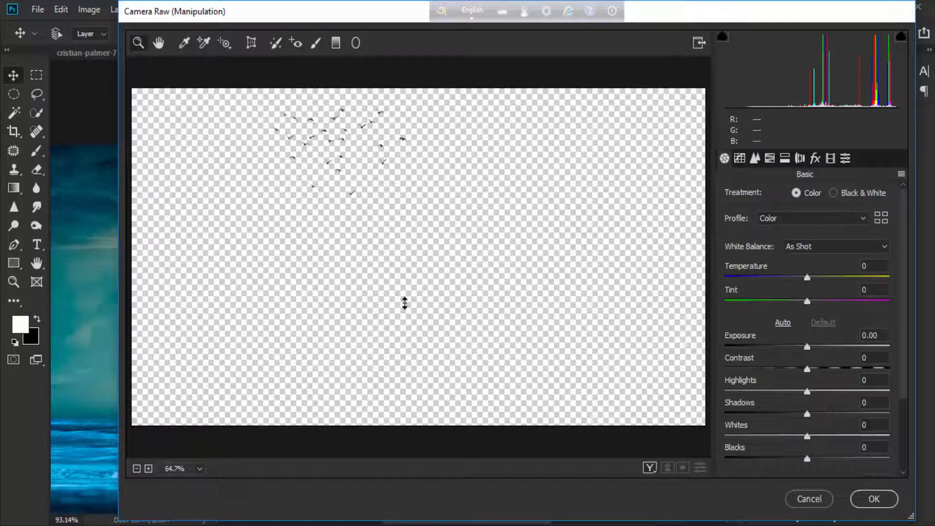
left_click(344, 162)
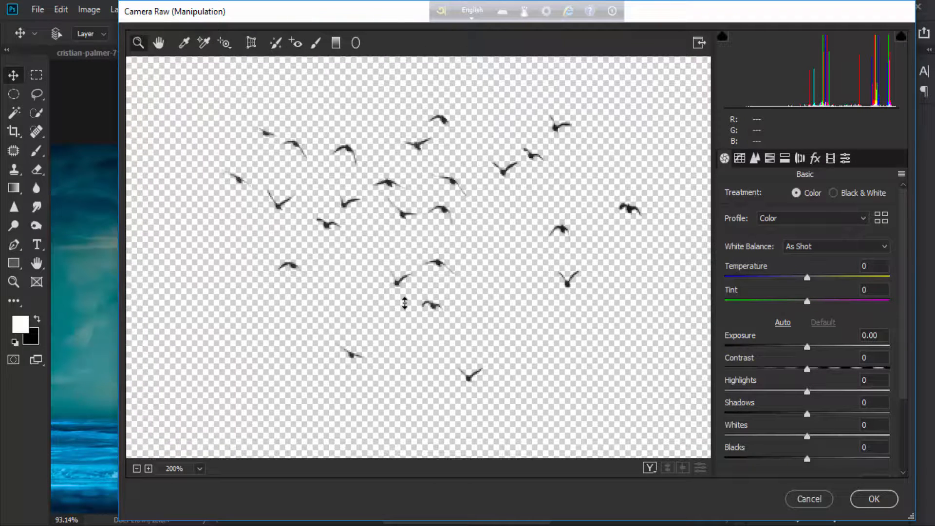
left_click(870, 266)
type("-40")
key("Return")
type("-6")
key("Tab")
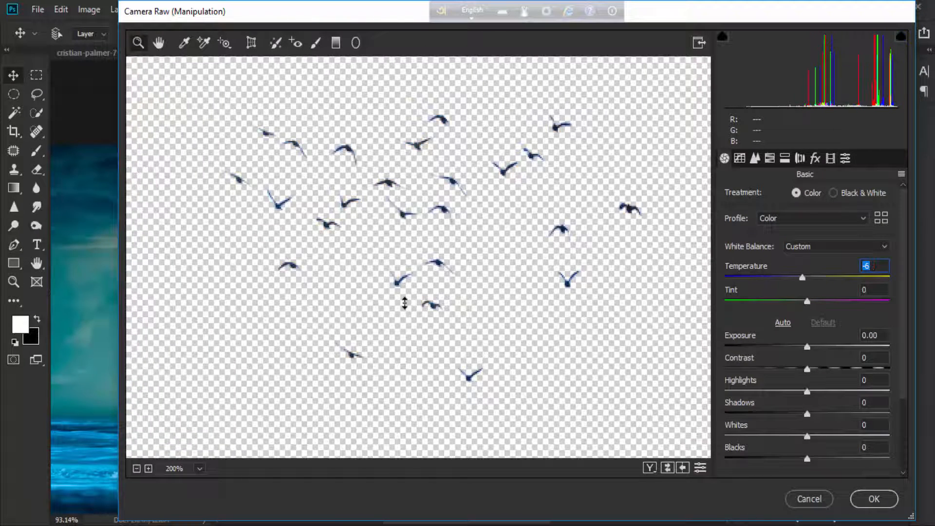
Set the birds' Tint to +37 and apply the Camera Raw Filter.
type("-1")
key("Return")
type("37")
key("Return")
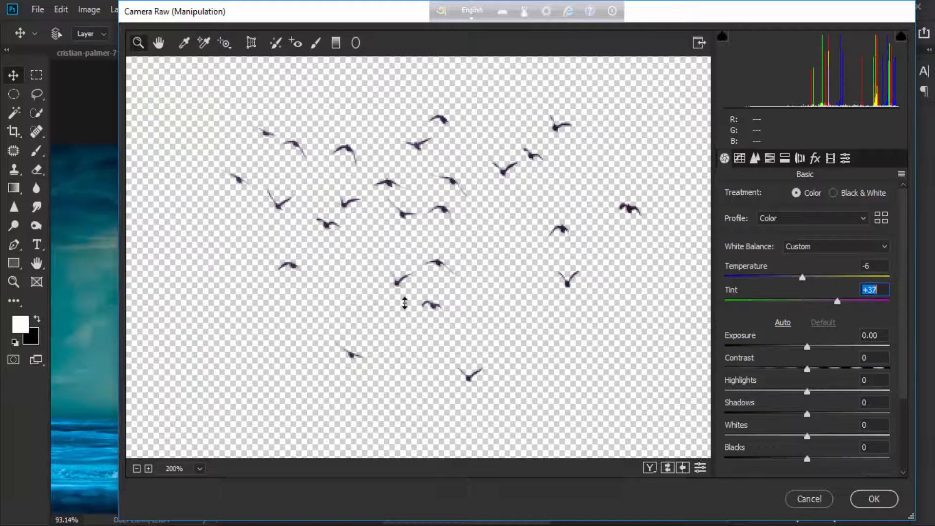
key("Return")
Move the flock of birds straight down by about 3.6% in the sky beside the tower.
scroll(405, 303, "up", 1)
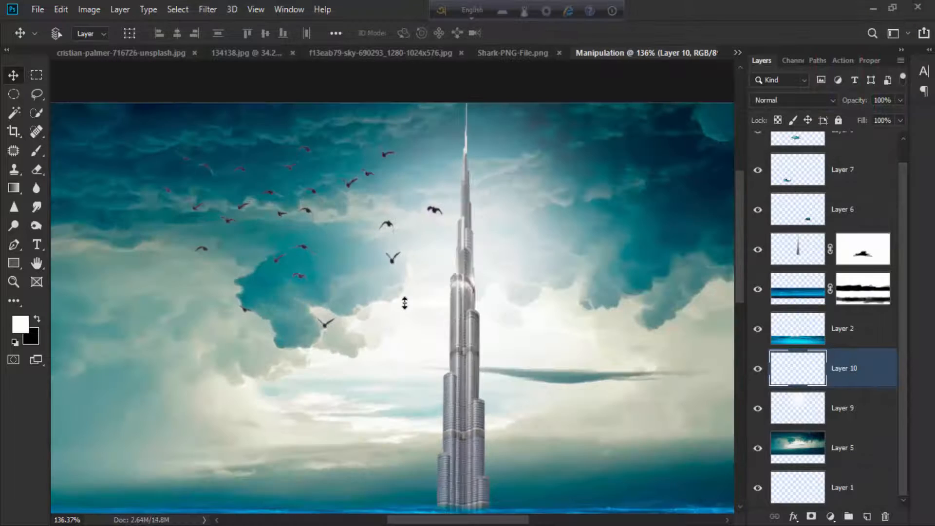
scroll(404, 303, "down", 2)
scroll(404, 303, "down", 2)
scroll(405, 303, "down", 1)
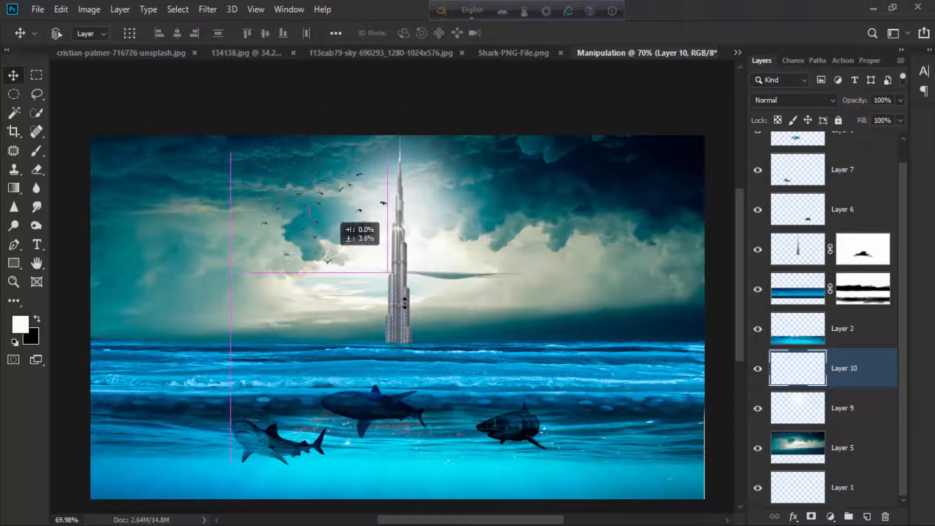
scroll(404, 303, "up", 2)
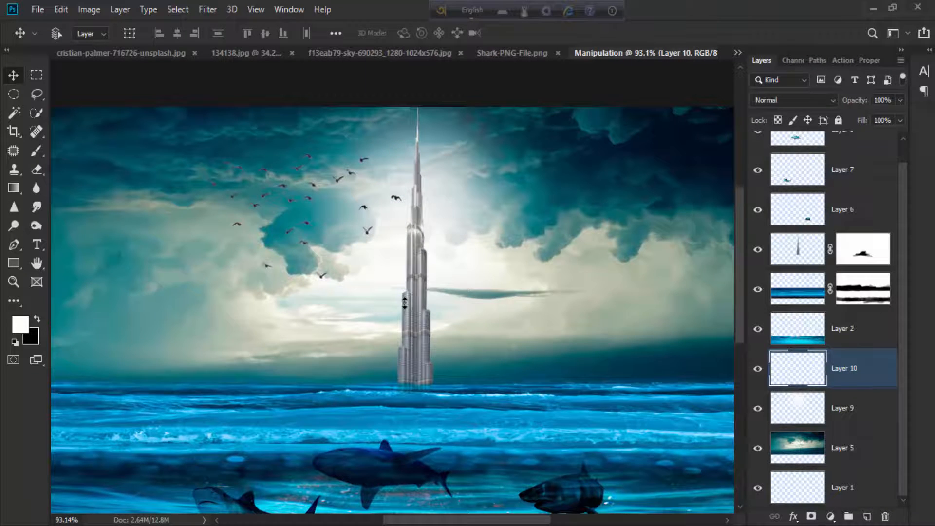
Compare blend modes on the birds' layer, including Exclusion, Linear Light, Screen and Color Burn, and settle on Linear Burn.
left_click(796, 100)
left_click(773, 373)
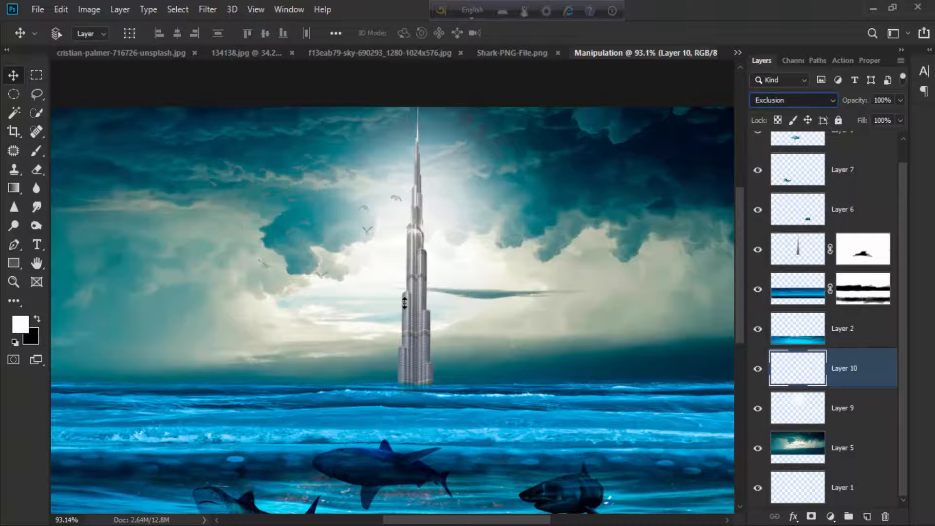
key("Up")
key("Up")
key("Up")
key("Up")
key("Up")
key("Up")
key("Up")
key("Up")
key("Up")
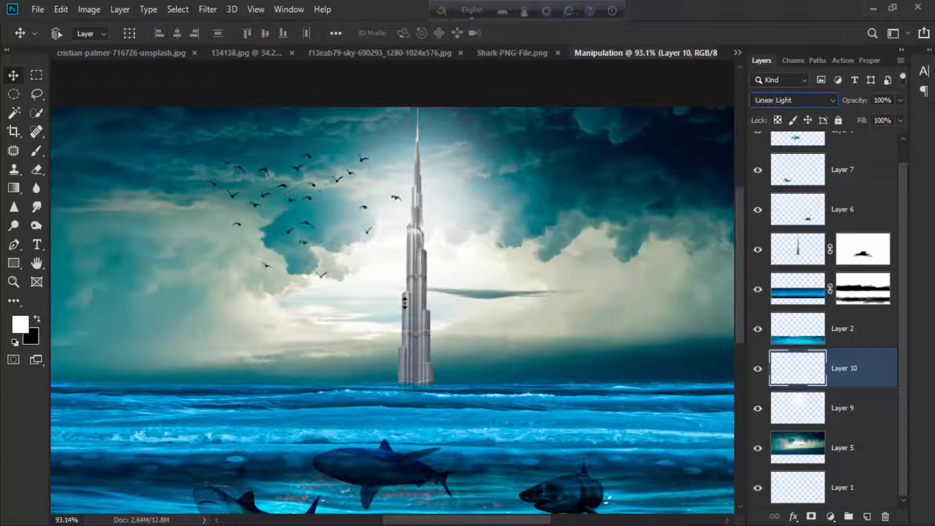
key("Up")
key("Up")
key("Up")
key("Up")
key("Up")
key("Up")
key("Up")
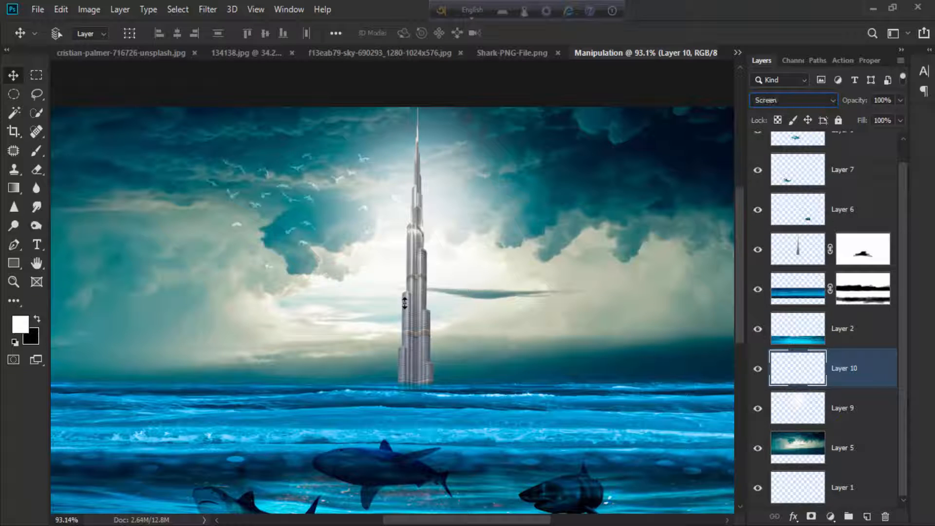
key("Up")
key("Up")
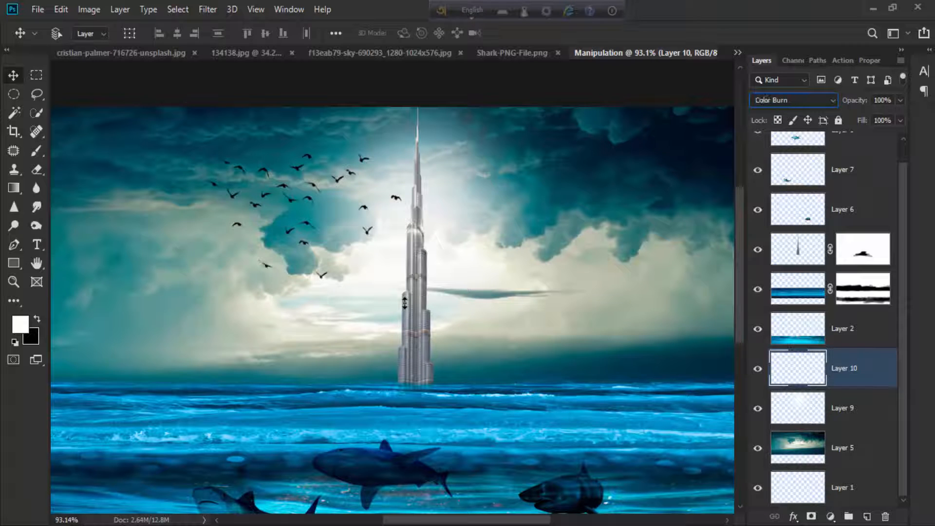
key("Up")
key("Up")
key("Down")
key("Up")
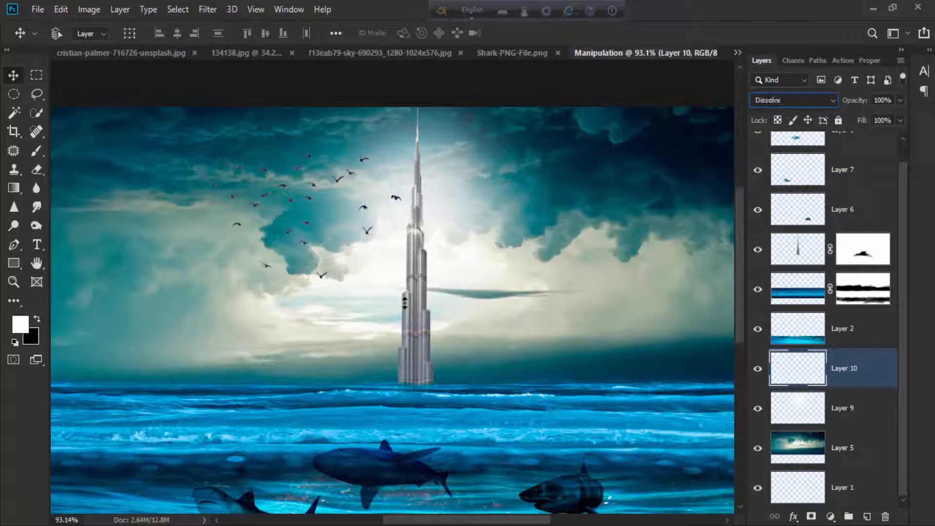
key("Down")
key("Down")
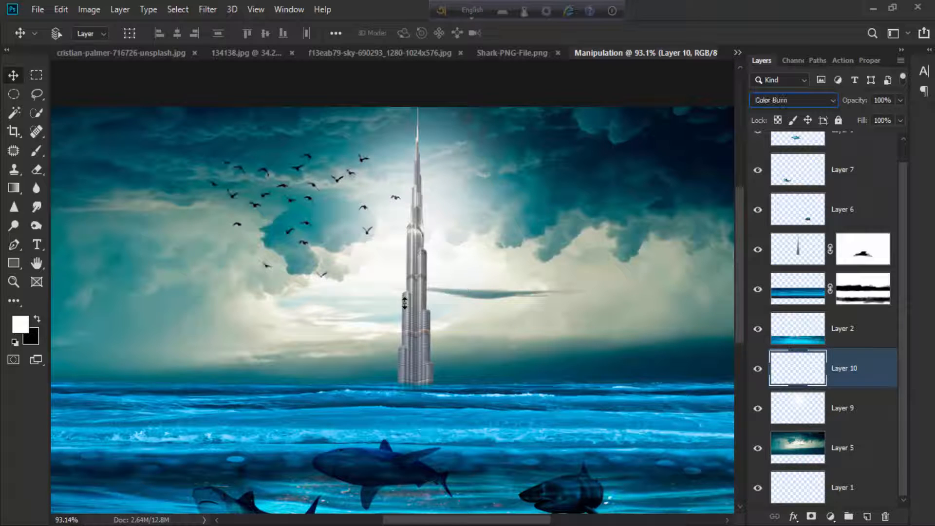
key("Down")
scroll(405, 303, "down", 3)
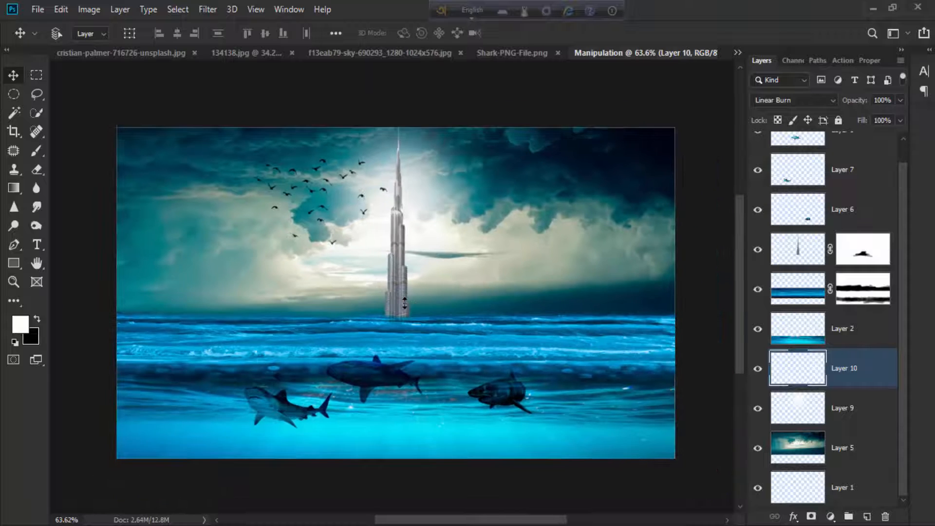
scroll(404, 303, "up", 2)
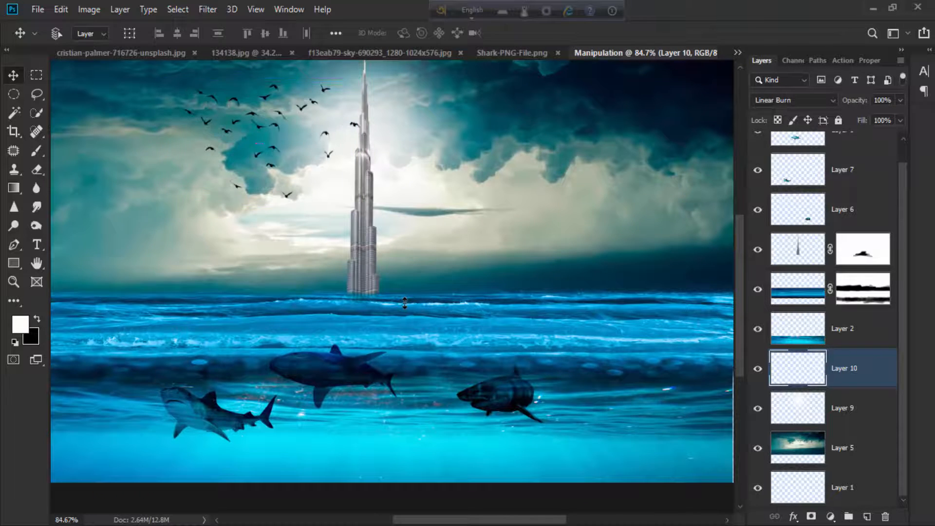
Move the three sharks closer together underwater, shifting the middle and left ones rightward and the right one leftward.
key("Up")
key("Up")
left_click_drag(341, 363, 358, 365)
left_click_drag(495, 392, 454, 405)
left_click_drag(212, 382, 224, 386)
scroll(404, 303, "down", 3)
scroll(404, 303, "left", 3)
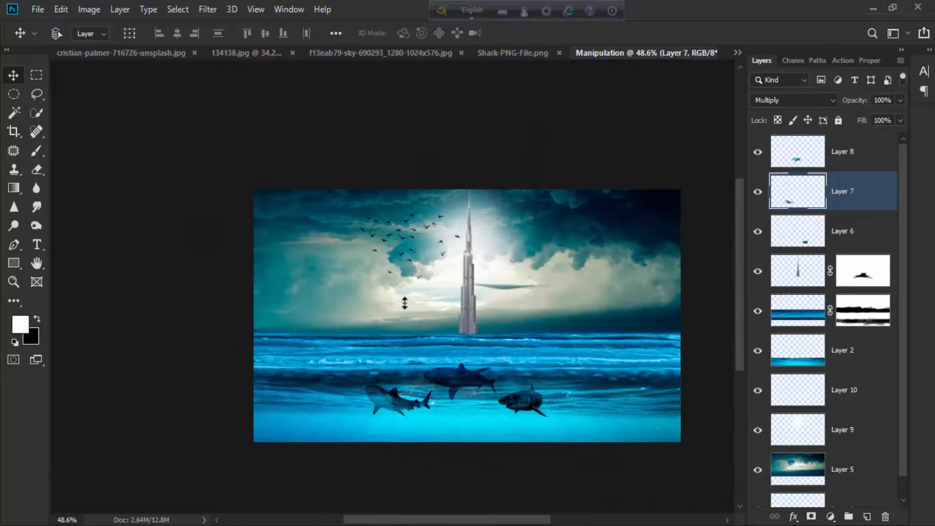
scroll(405, 303, "down", 2)
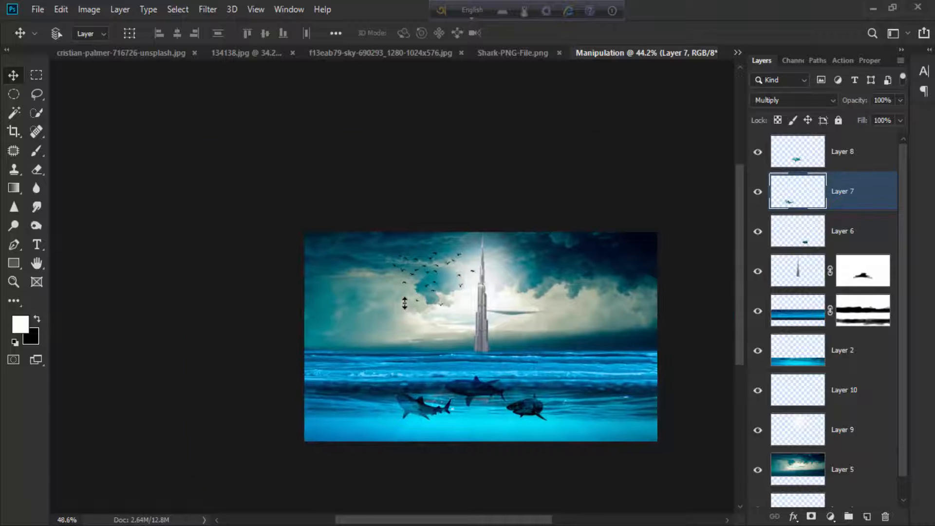
scroll(404, 303, "up", 3)
scroll(404, 304, "down", 1)
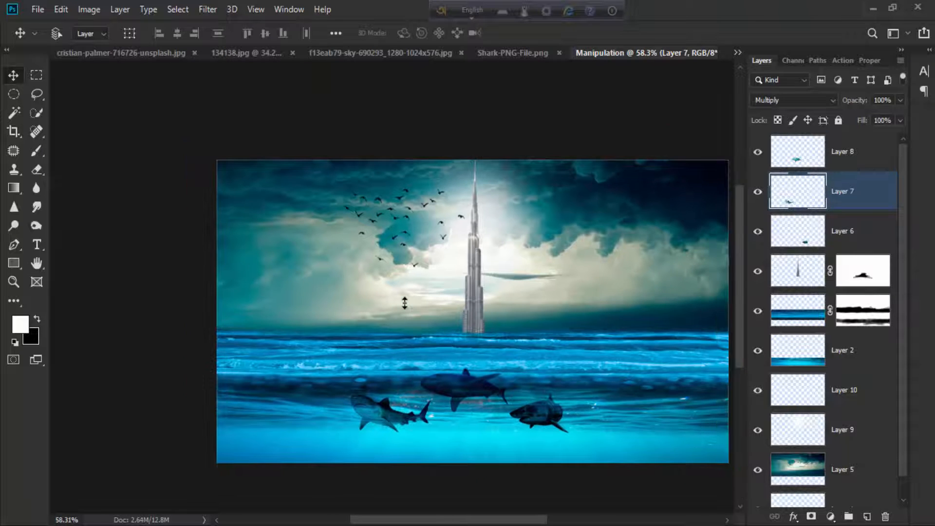
Copy the pirate ship from its open image into the Manipulation document, just above the left shark's layer.
key("ctrl+Tab")
key("ctrl+Tab")
mouse_move(404, 303)
left_mouse_down()
mouse_move(349, 29)
mouse_move(336, 53)
mouse_move(404, 303)
left_mouse_up()
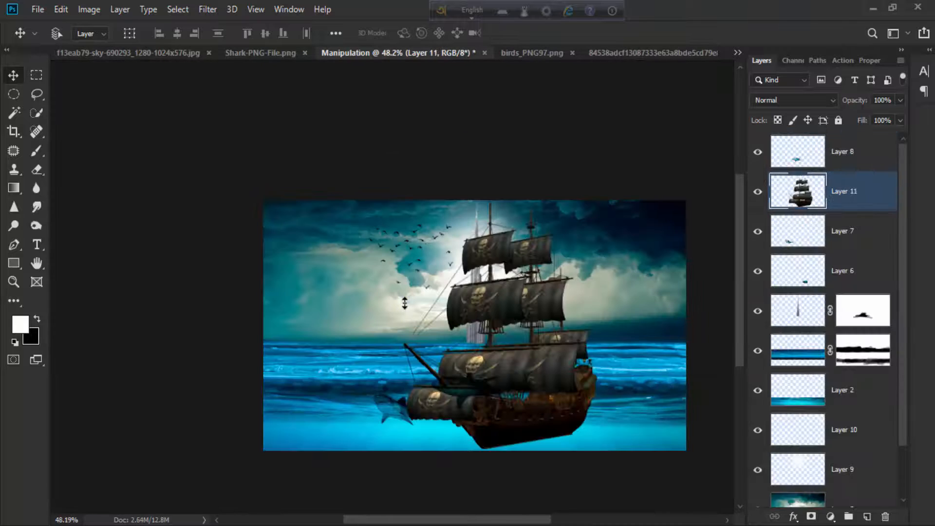
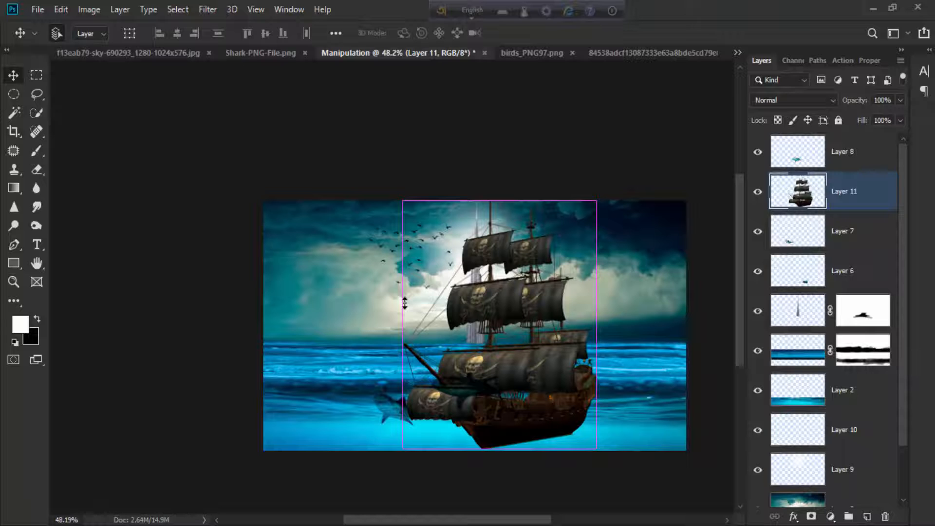
Bring the pirate ship's layer to the top of the layer stack.
key("ctrl+t")
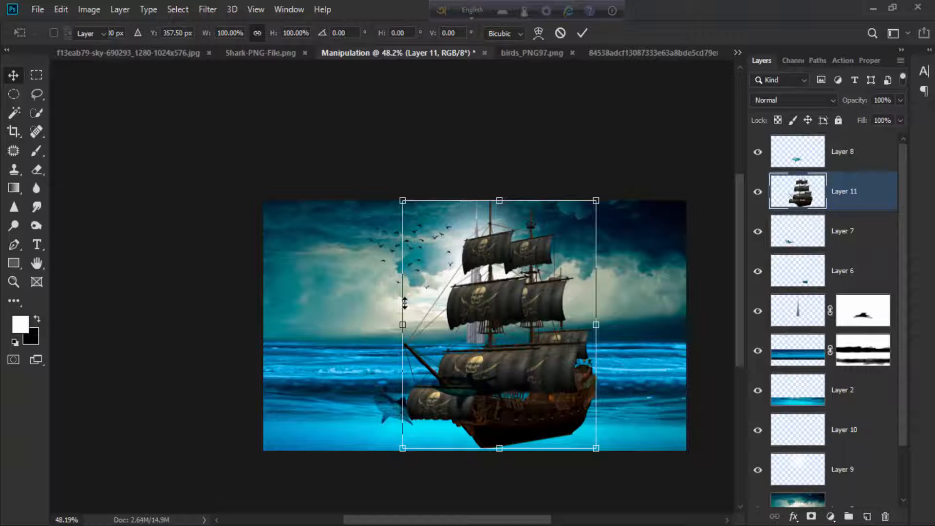
key("Return")
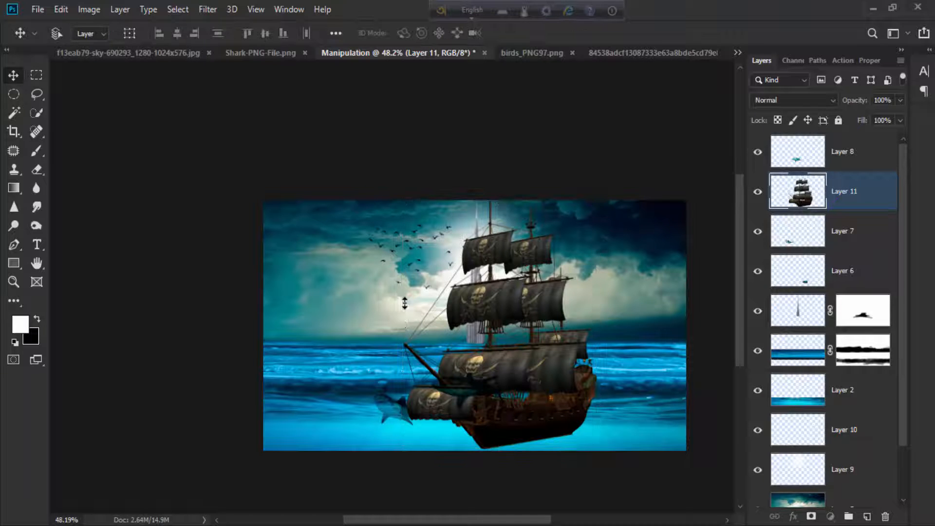
key("ctrl+bracketright")
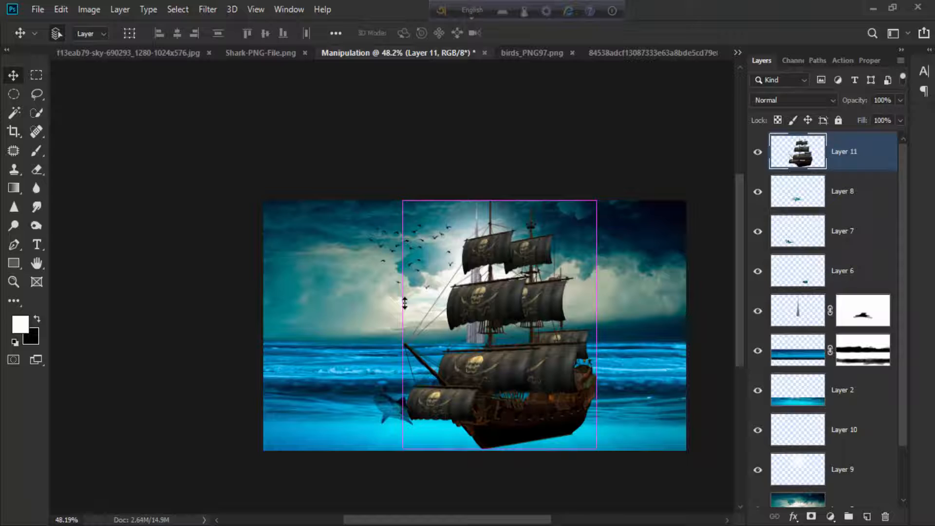
Scale the pirate ship to about 35% and place it on the waves right of the tower, at about X 881, Y 367 px.
key("ctrl+t")
scroll(405, 303, "up", 1)
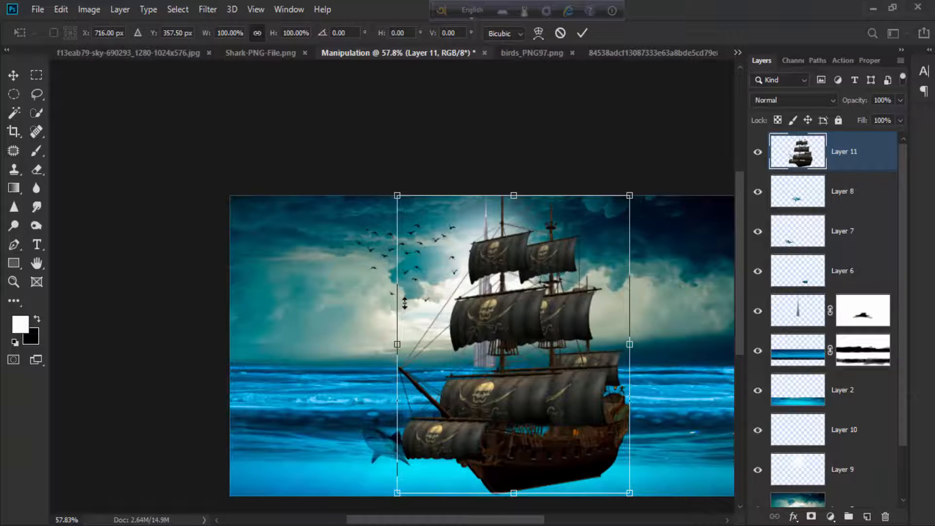
left_click_drag(397, 493, 462, 410)
left_click_drag(462, 410, 469, 402)
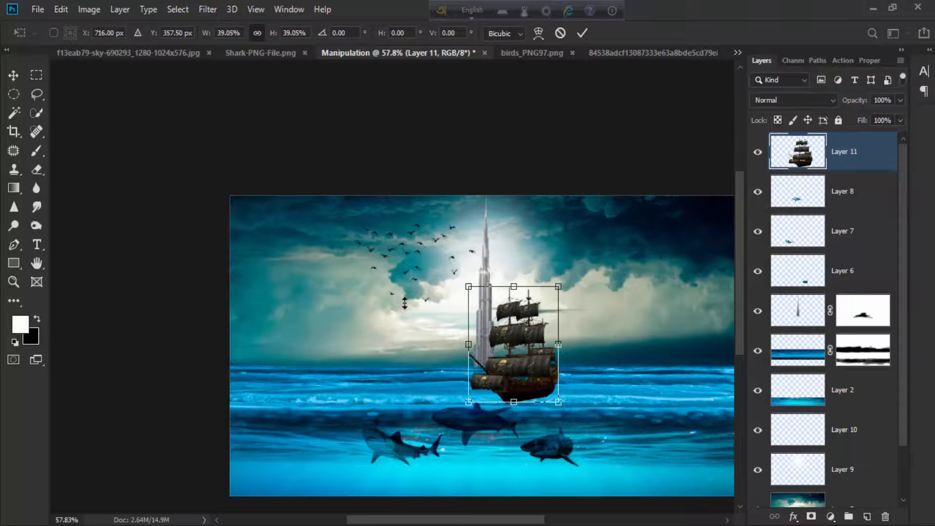
scroll(512, 408, "up", 1)
left_click_drag(549, 361, 575, 366)
scroll(575, 366, "down", 2)
scroll(405, 303, "up", 1)
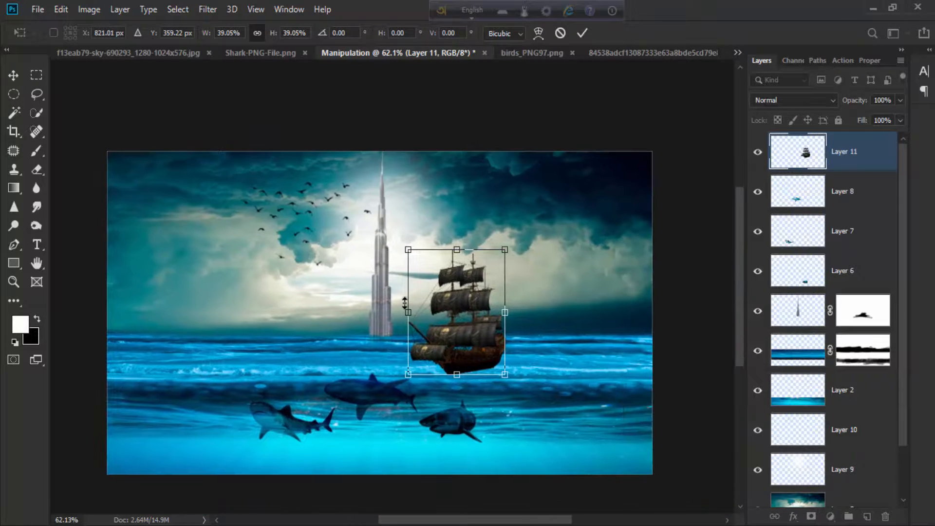
left_click_drag(513, 246, 508, 253)
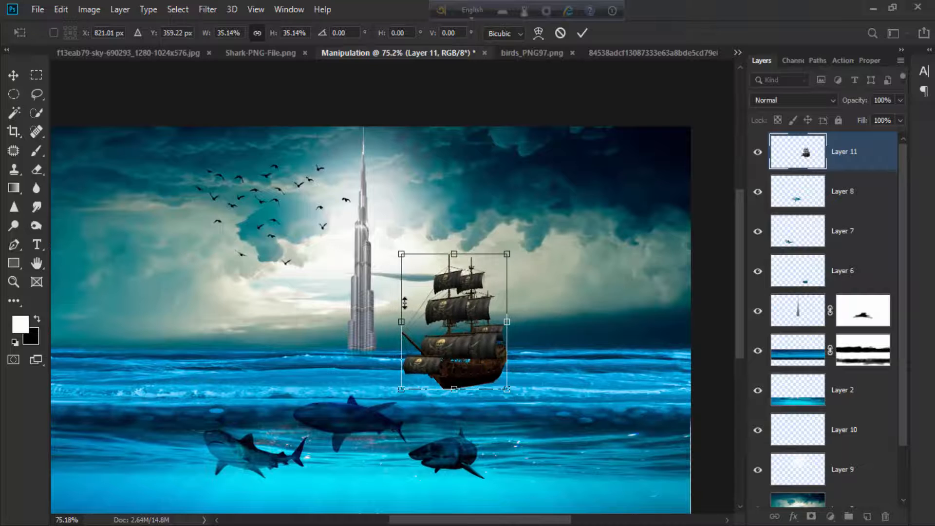
left_click_drag(481, 334, 512, 338)
scroll(405, 303, "down", 2)
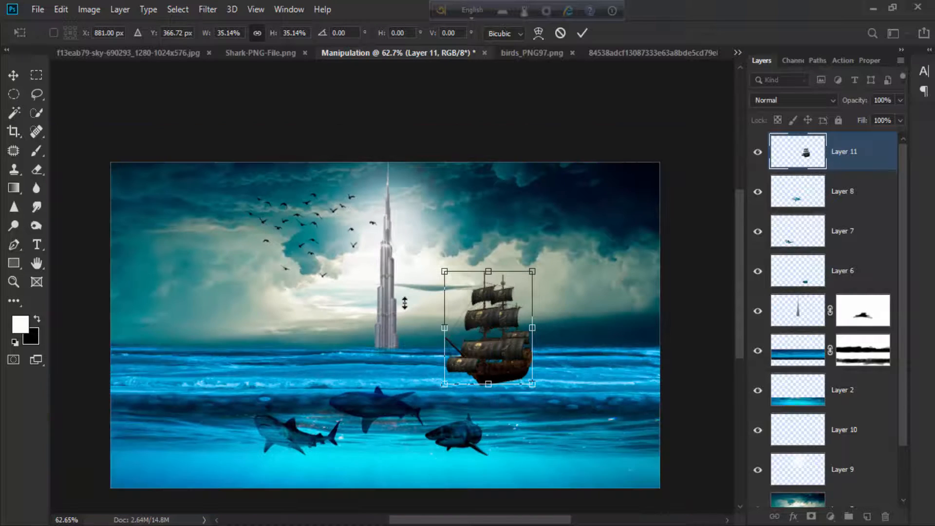
key("Return")
scroll(405, 303, "down", 1)
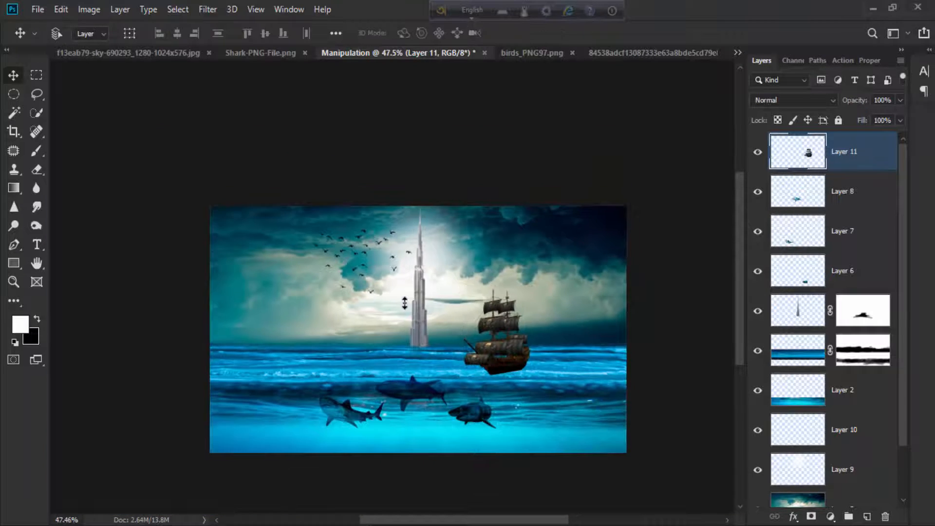
scroll(405, 303, "up", 1)
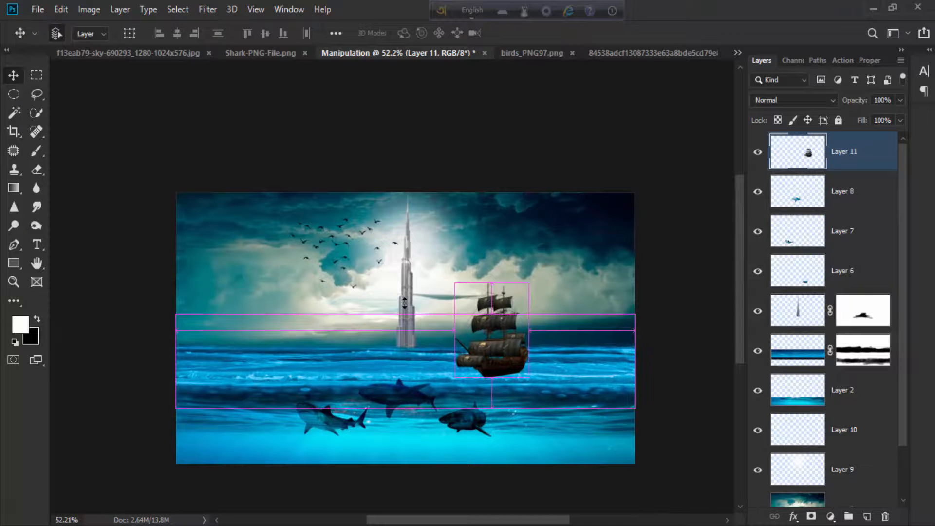
Skew the ship slightly by pulling its lower stern corner down, to about 103.8% height and 2.66° vertical skew.
key("ctrl+t")
left_click_drag(528, 377, 528, 380)
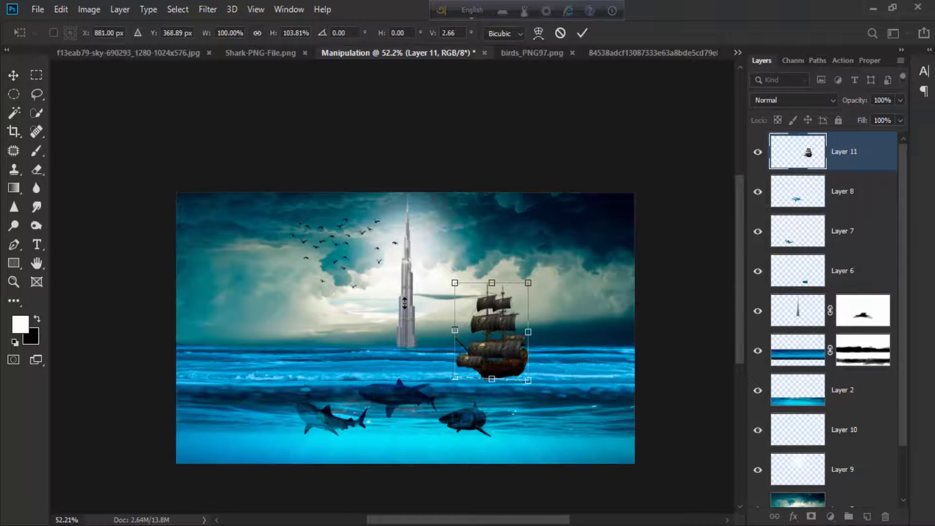
key("Return")
scroll(510, 334, "up", 3)
scroll(511, 334, "down", 1)
scroll(510, 334, "up", 3)
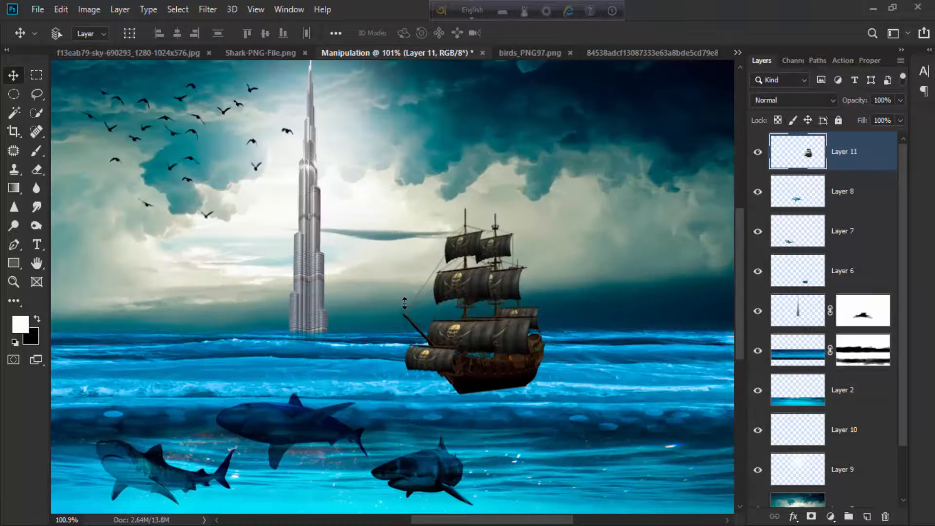
Nudge the pirate ship slightly upward and squash its height to about 88.3%.
left_click_drag(404, 303, 404, 297)
key("ctrl+t")
left_click_drag(546, 202, 545, 224)
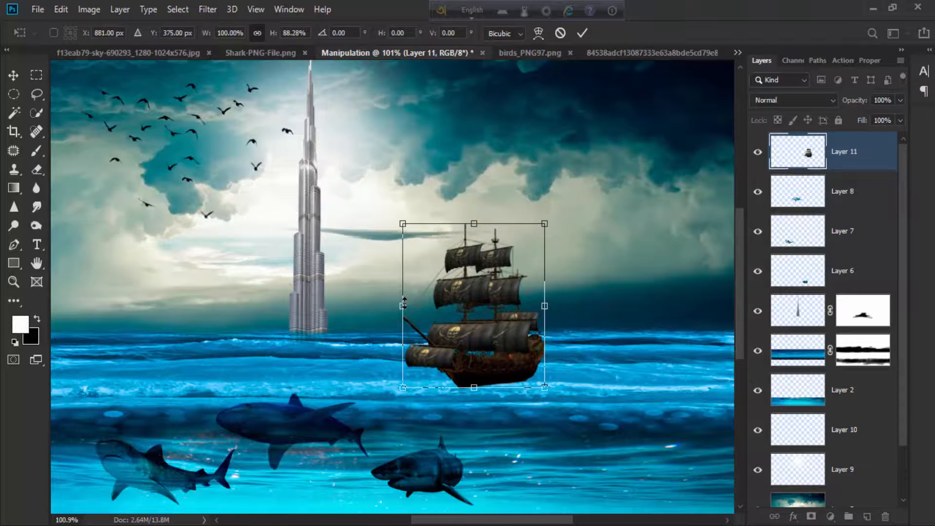
key("Return")
scroll(545, 224, "down", 1)
scroll(404, 304, "down", 3)
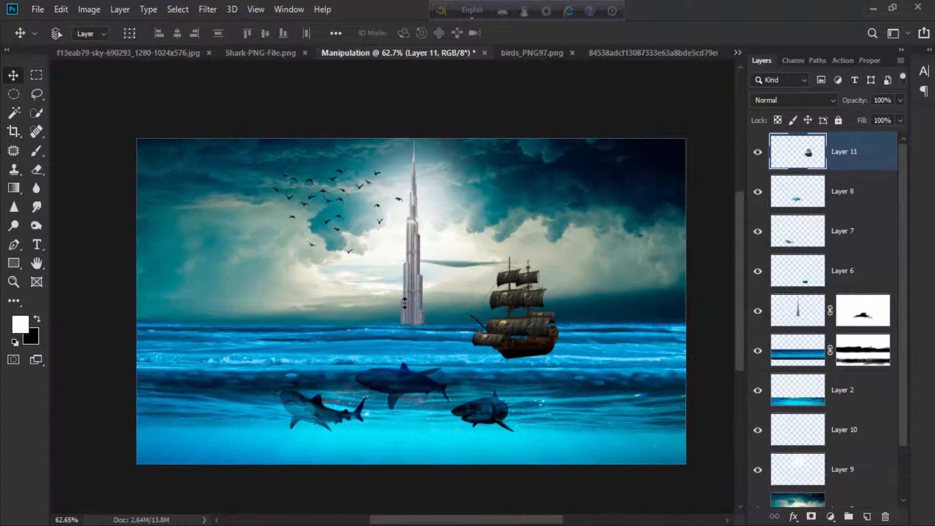
Add a layer mask to the pirate ship's layer.
scroll(405, 303, "up", 1)
scroll(404, 303, "up", 5)
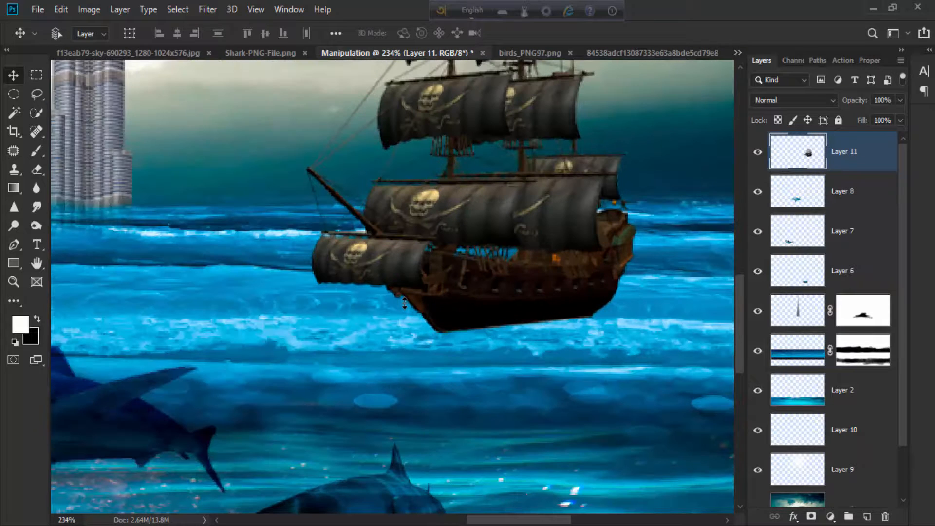
left_click(811, 517)
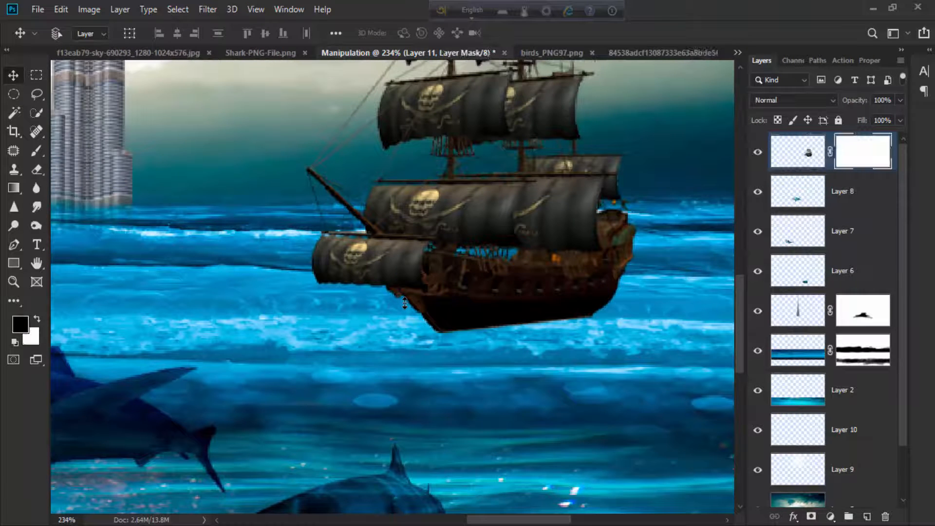
Paint black on the ship's mask along the hull's lower edge with a 20 px soft brush at 40% opacity, blending it into the waves.
key("b")
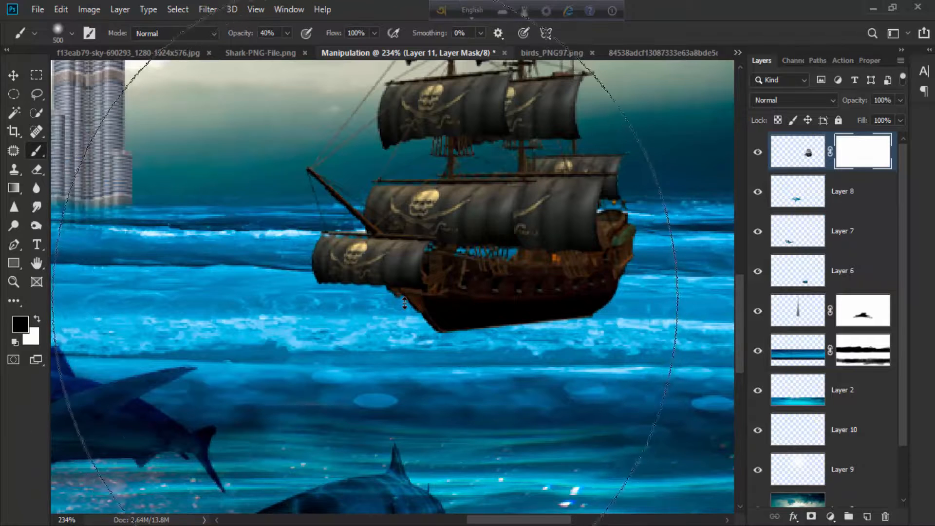
key("bracketleft")
key("bracketleft")
key("bracketleft")
key("bracketleft")
key("bracketleft")
key("bracketleft")
key("bracketleft")
key("bracketleft")
key("bracketleft")
key("bracketleft")
scroll(404, 303, "up", 4)
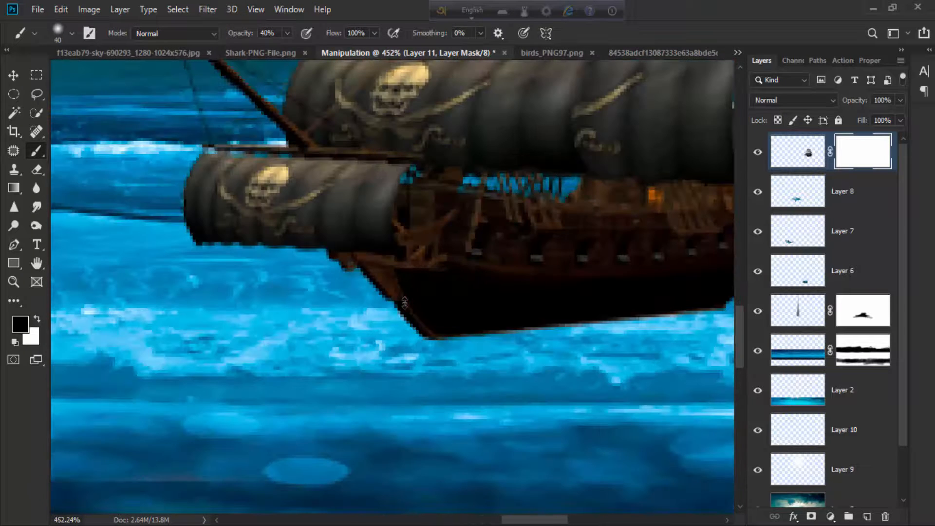
key("bracketleft")
key("bracketleft")
key("bracketleft")
key("bracketleft")
key("bracketleft")
key("bracketleft")
left_click_drag(440, 340, 471, 334)
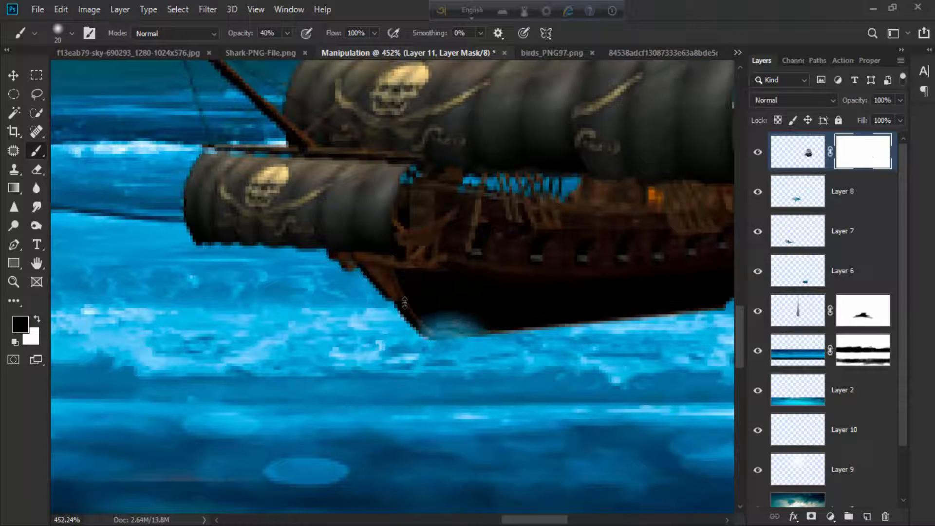
scroll(404, 303, "right", 3)
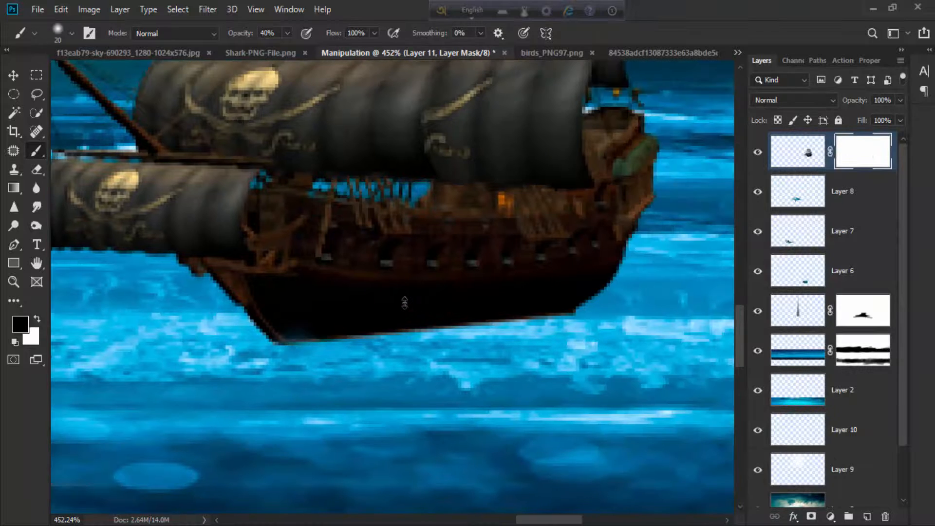
left_click_drag(348, 343, 489, 329)
left_click_drag(576, 320, 297, 342)
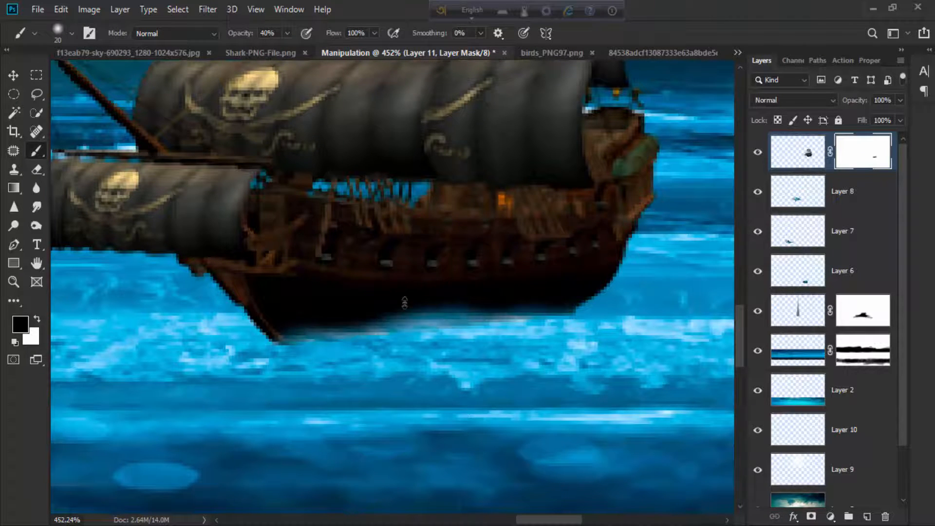
Examine how the masked ship blends into the waves and the whole composition.
scroll(326, 394, "down", 4)
scroll(405, 303, "down", 2)
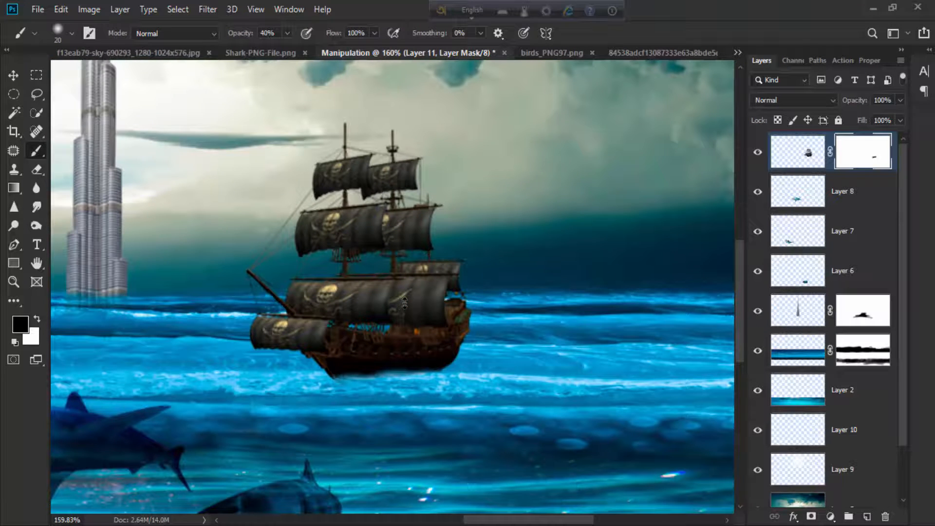
scroll(405, 303, "down", 4)
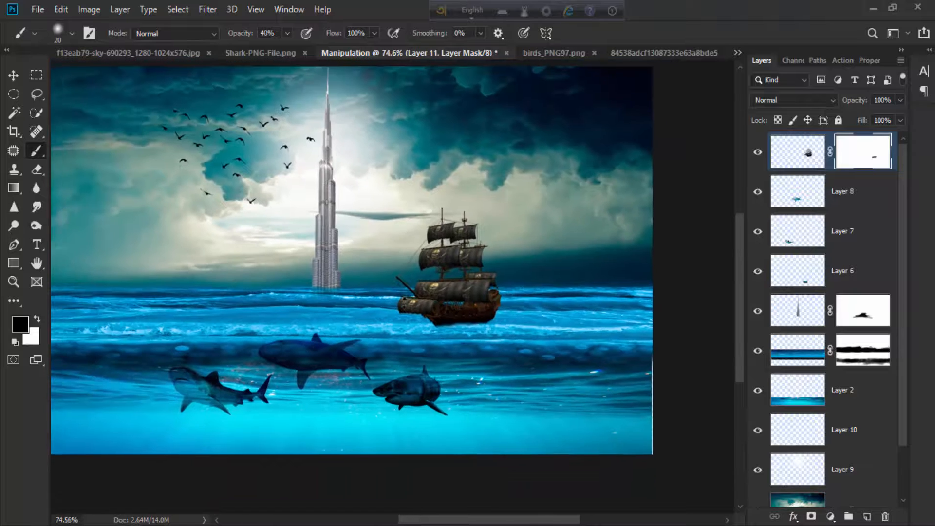
scroll(405, 304, "down", 2)
scroll(405, 303, "up", 1)
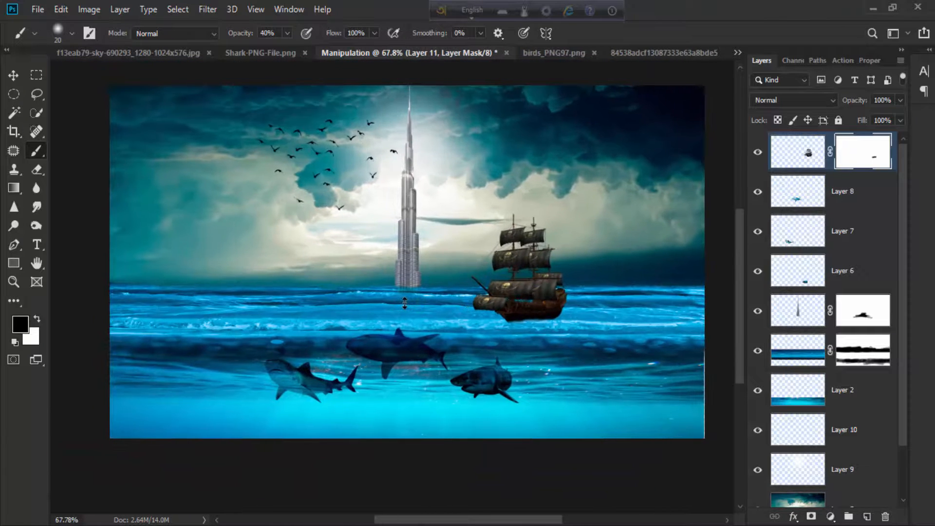
scroll(405, 303, "down", 1)
scroll(404, 303, "up", 2)
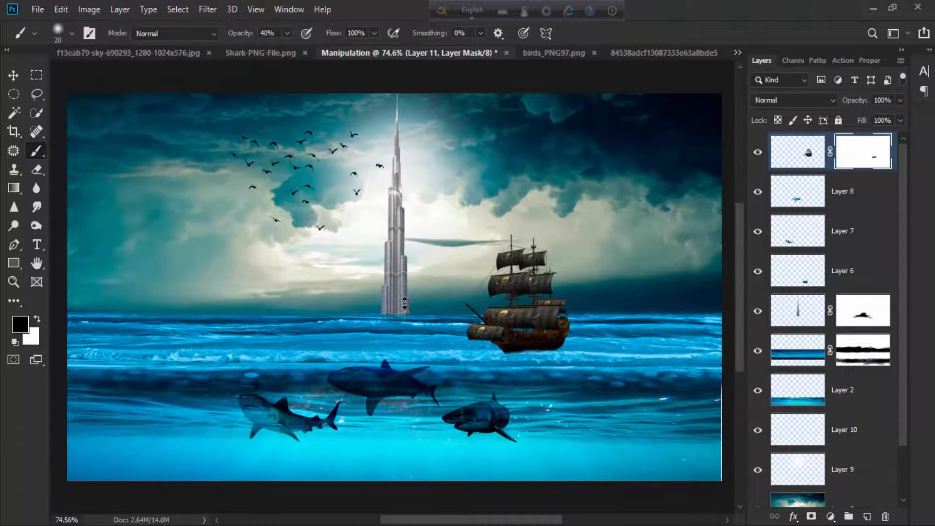
scroll(404, 303, "down", 1)
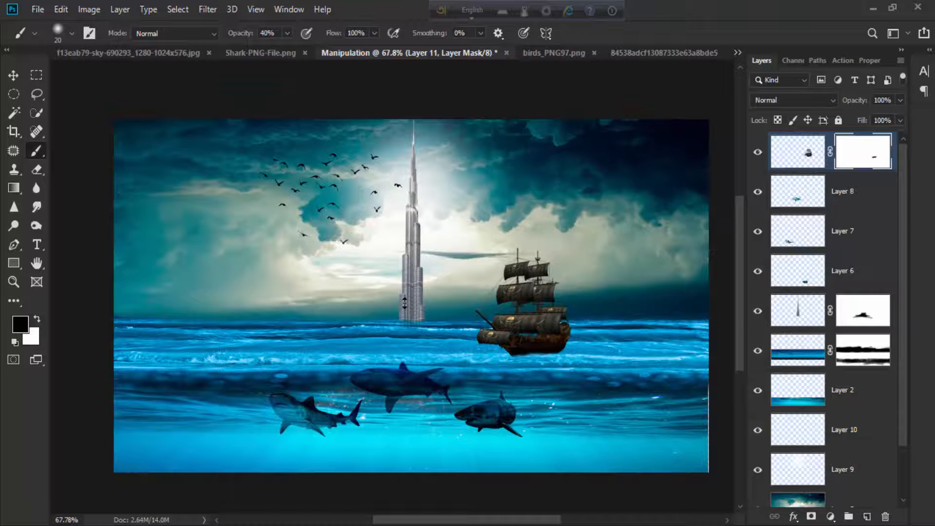
Stamp all visible layers into a new merged layer at the top and duplicate it.
key("ctrl+shift+alt+e")
key("x")
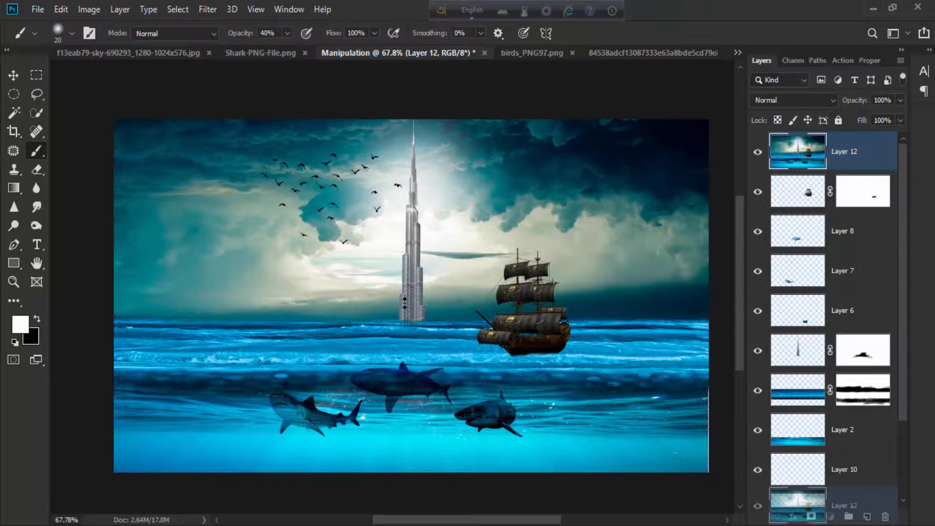
key("ctrl+j")
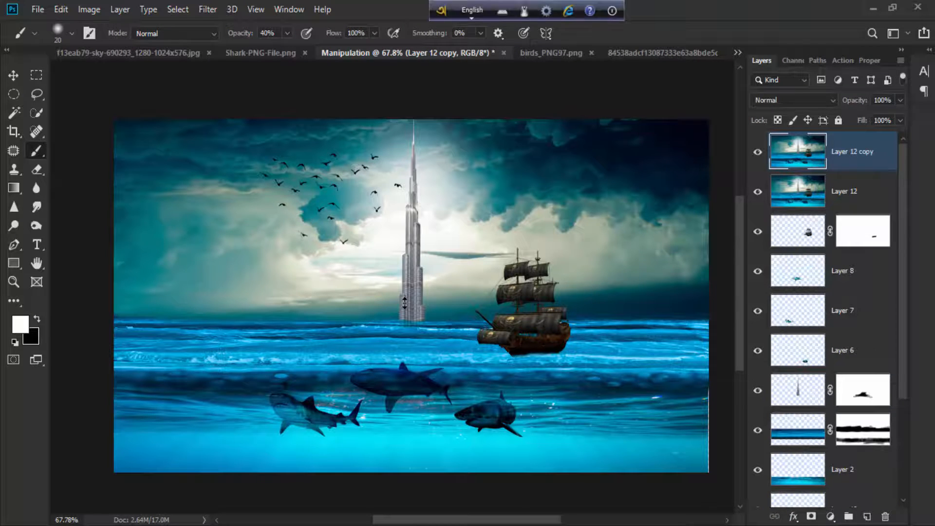
Grade the duplicate with the Camera Raw Filter: Tint -10, Contrast +32, Clarity +32, Saturation +63, Whites -27 and Blacks -33.
key("alt+t")
key("Return")
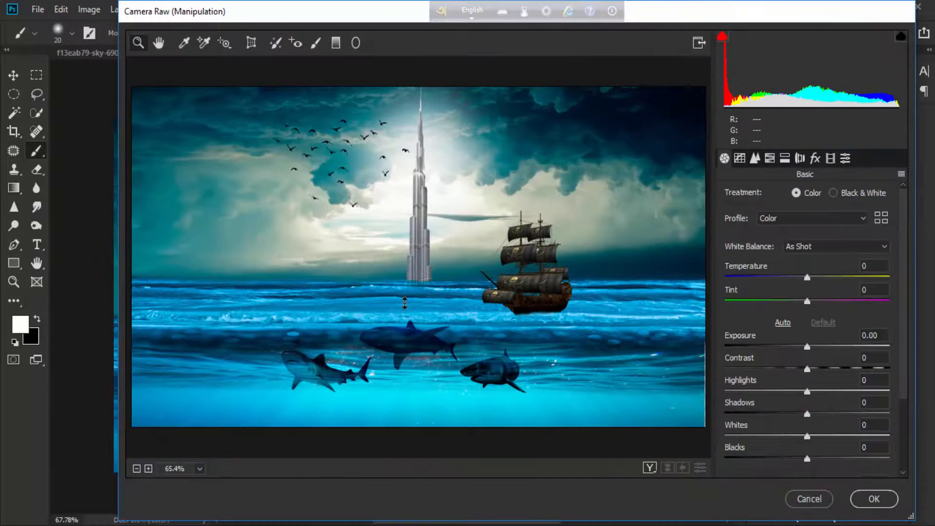
left_click_drag(807, 277, 833, 270)
scroll(807, 326, "down", 3)
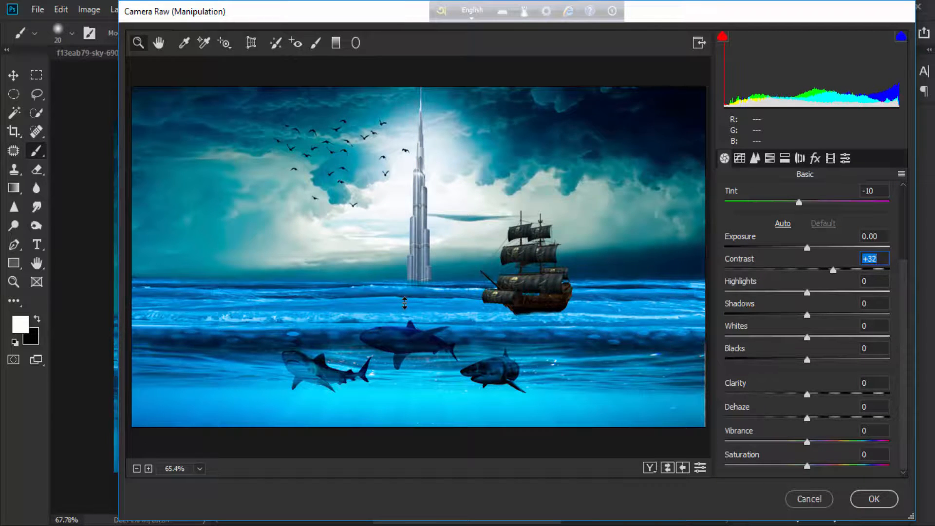
left_click_drag(808, 394, 833, 394)
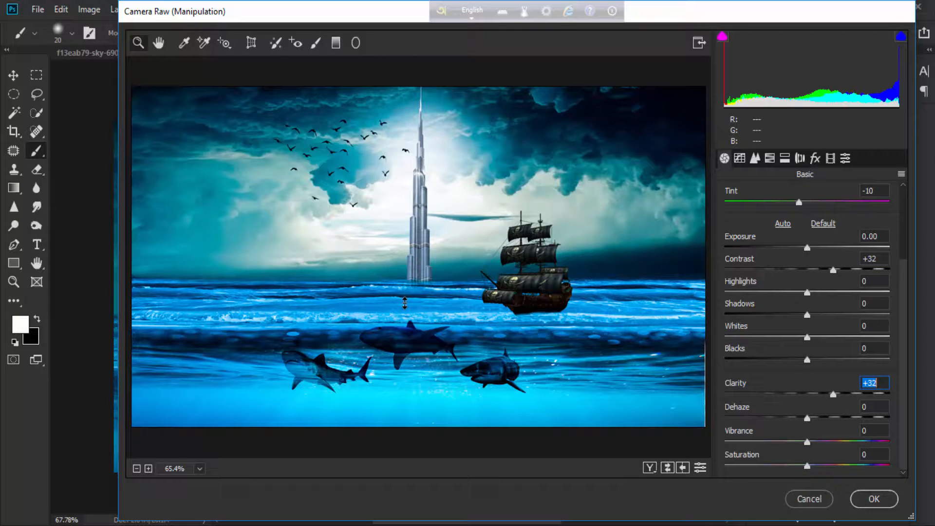
left_click_drag(807, 466, 859, 466)
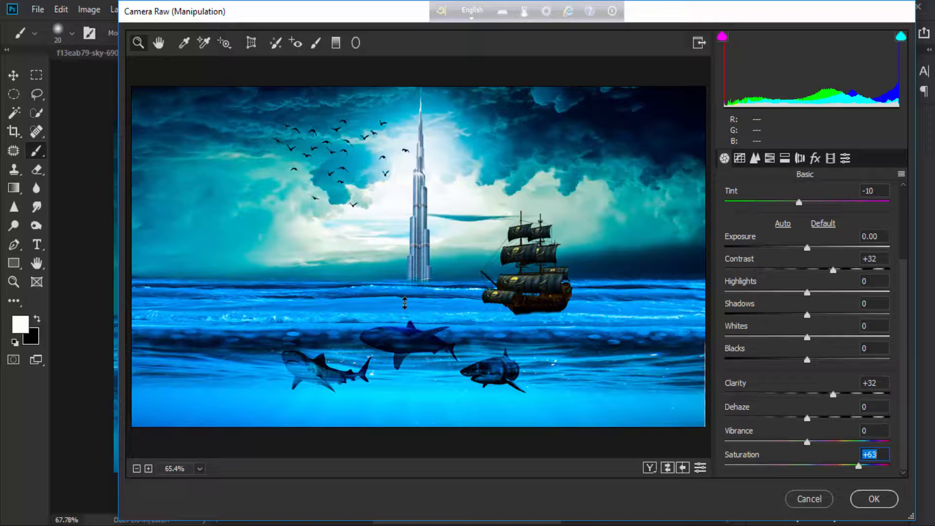
left_click_drag(807, 337, 780, 359)
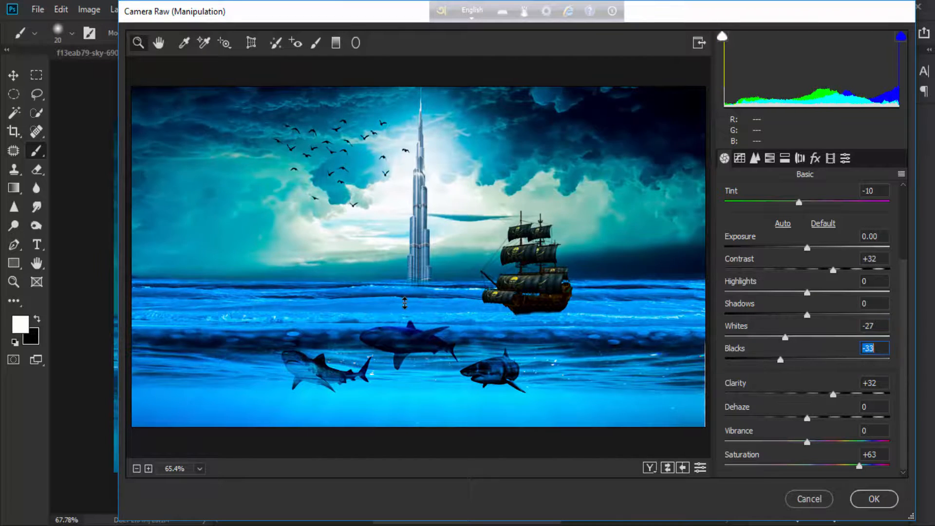
Switch the white balance to Auto, set Temperature to +23, and apply the Camera Raw adjustments.
scroll(807, 321, "up", 3)
key("ctrl+shift+u")
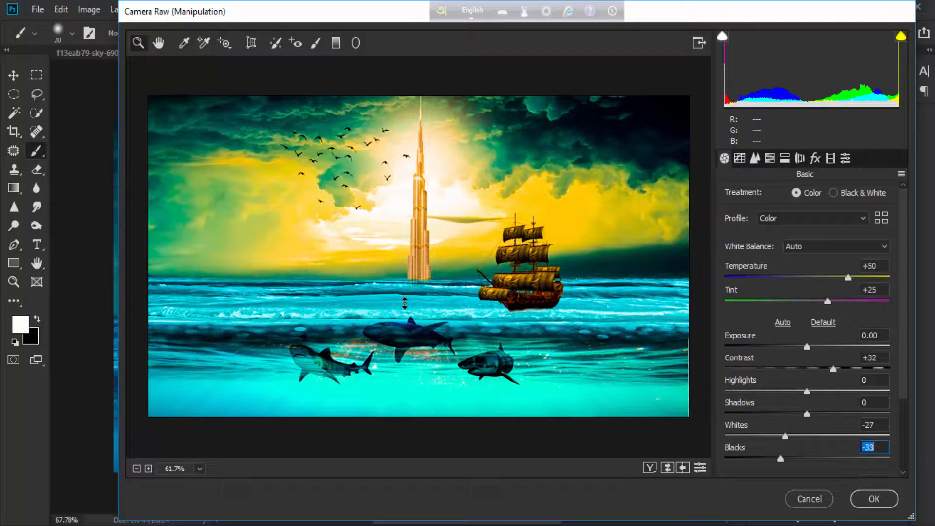
left_click(870, 266)
type("23")
key("Return")
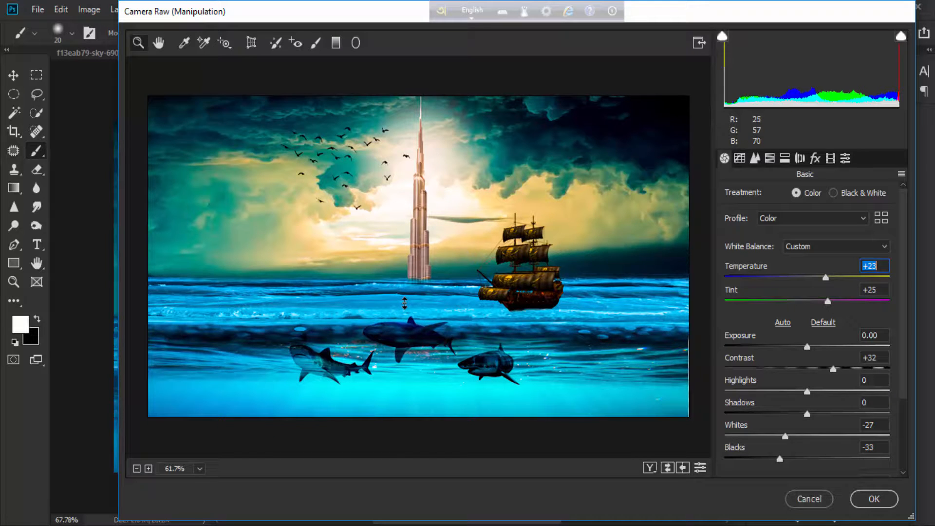
key("Return")
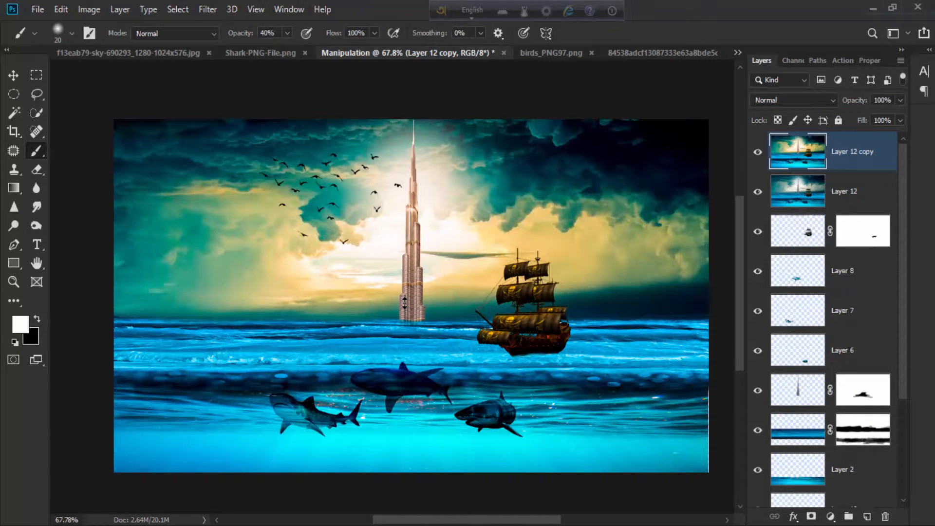
Compare the composite before and after grading by toggling the merged layers' visibility, leaving the graded layer shown.
left_click(758, 192)
left_click(759, 191)
left_click(758, 151)
left_click(758, 152)
left_click(759, 151)
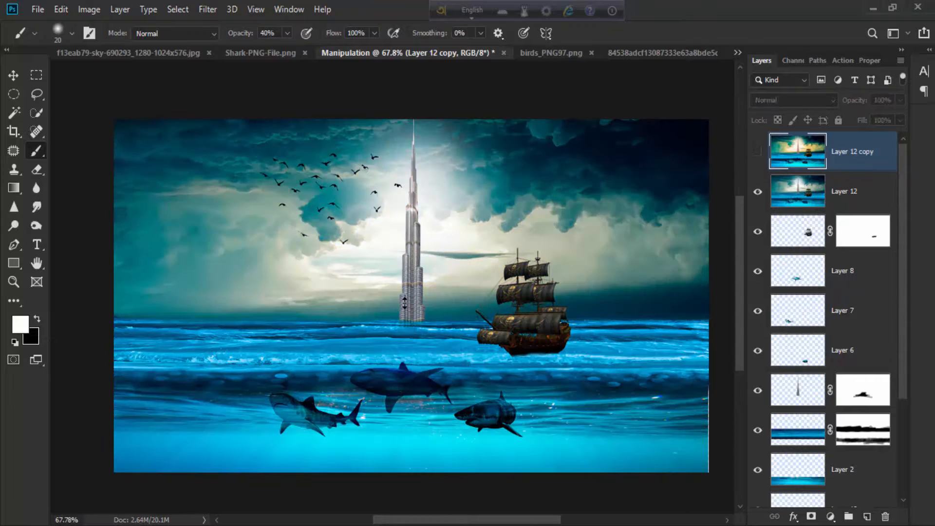
key("ctrl+comma")
scroll(404, 303, "up", 2)
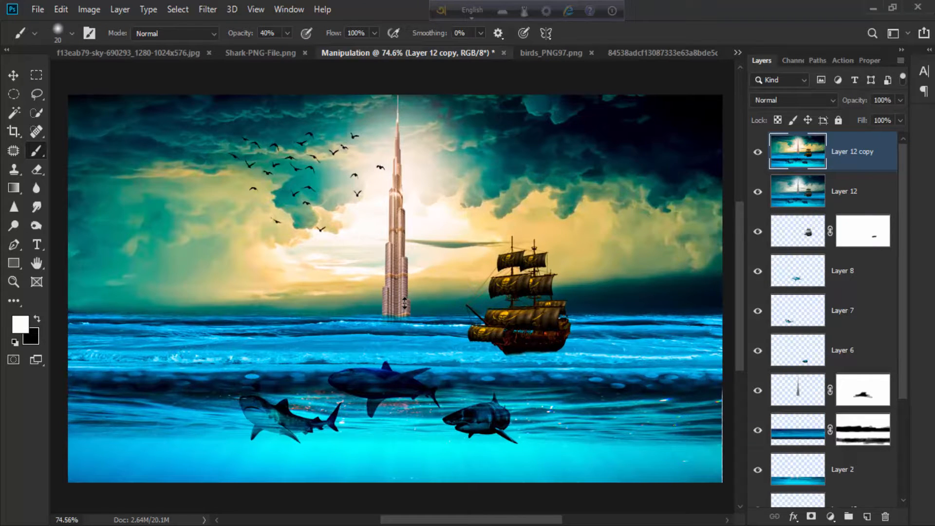
scroll(404, 303, "down", 1)
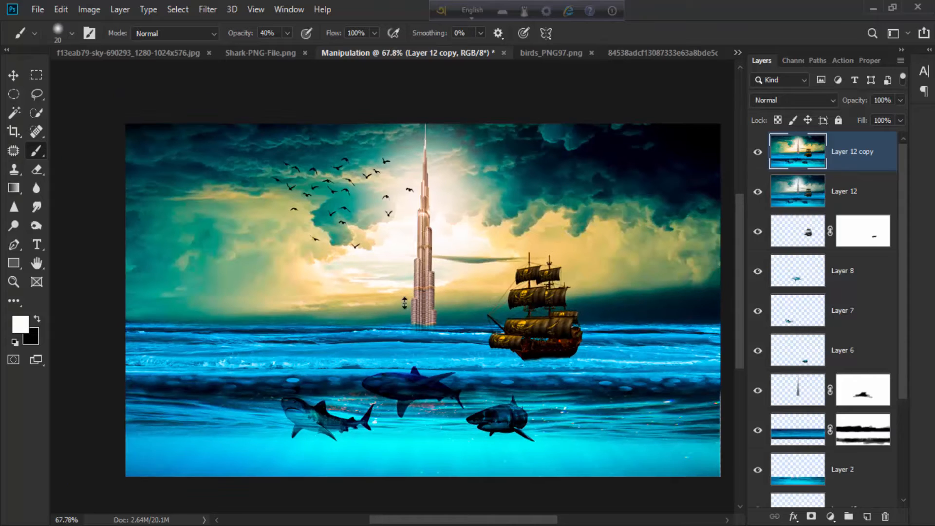